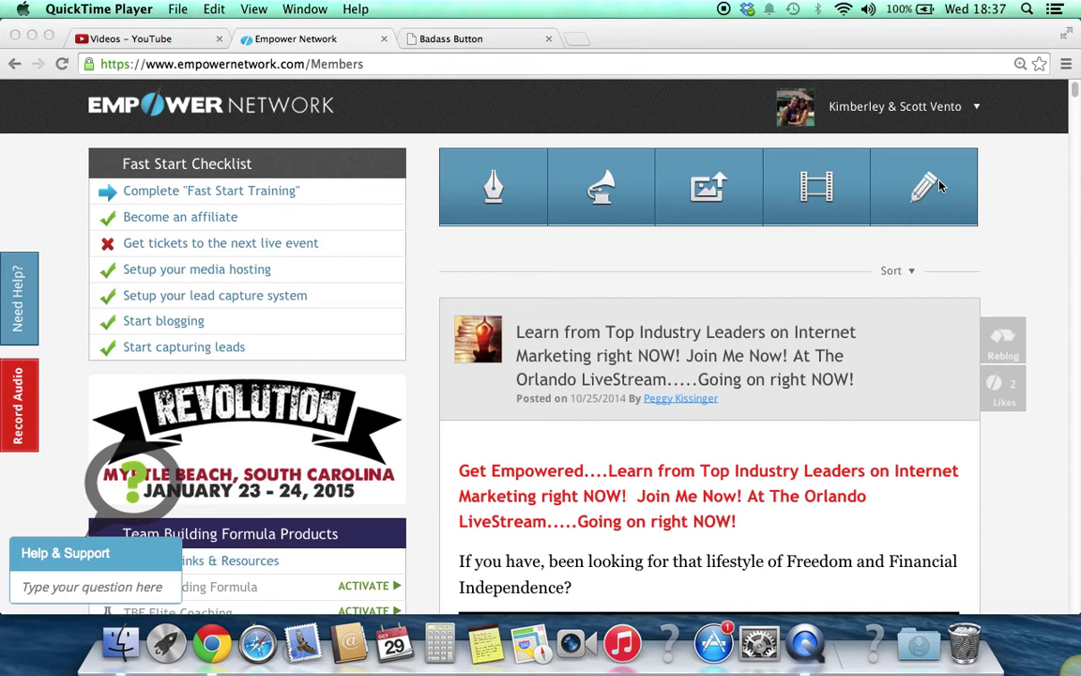
Start a new text post and paste the full Unstoppable Mastermind note from the Notes app into its description
click(494, 192)
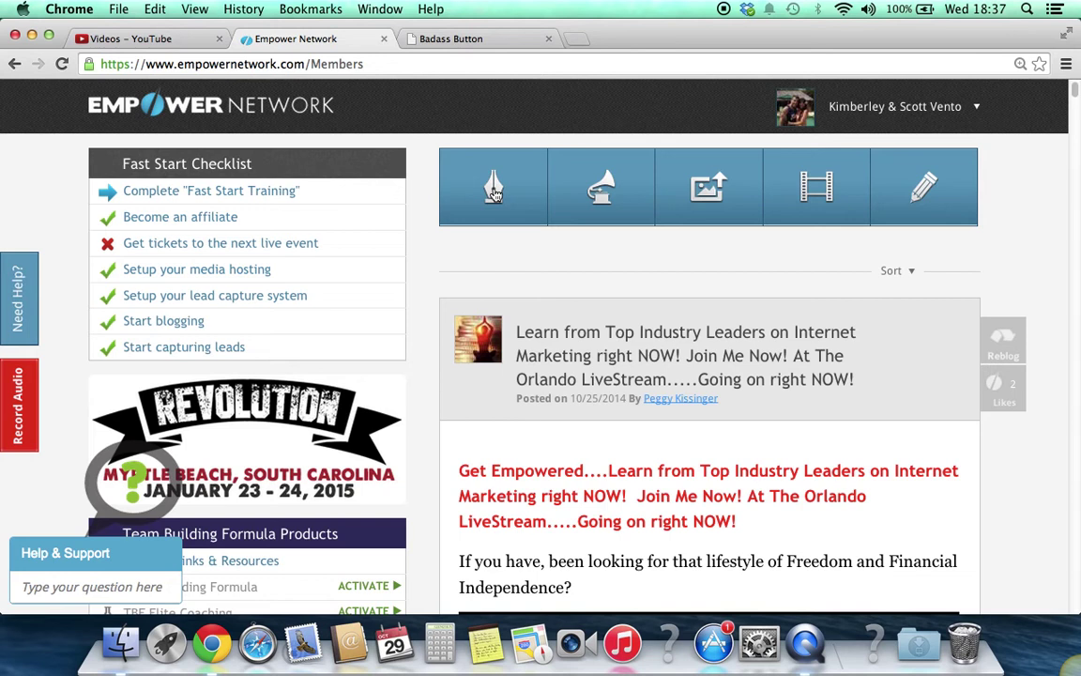
click(495, 193)
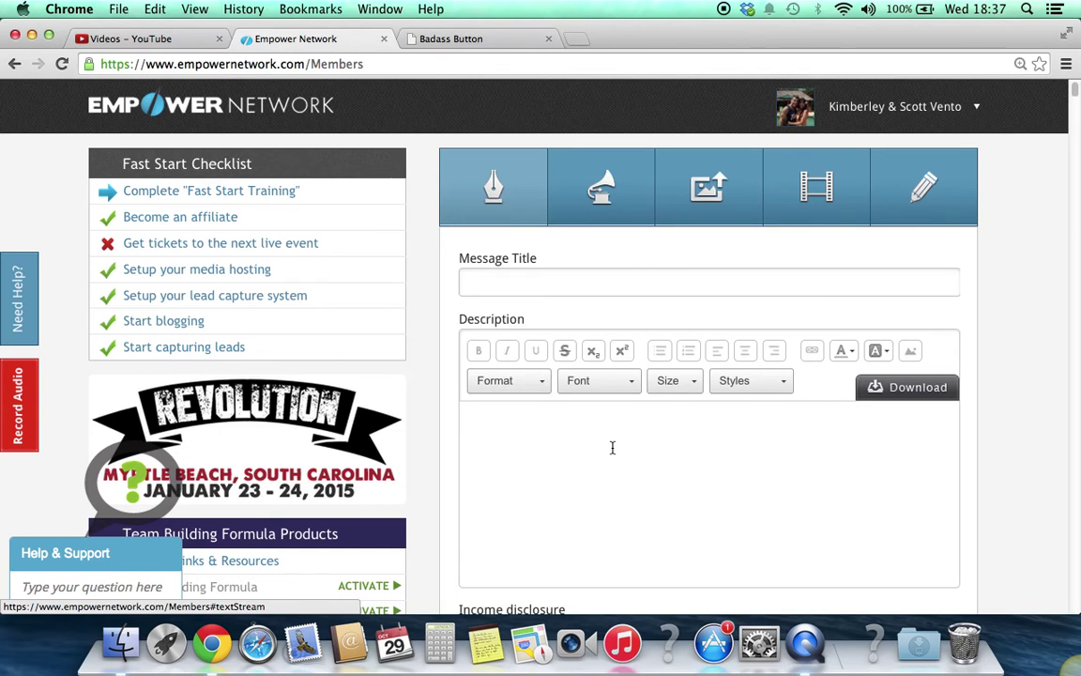
click(487, 644)
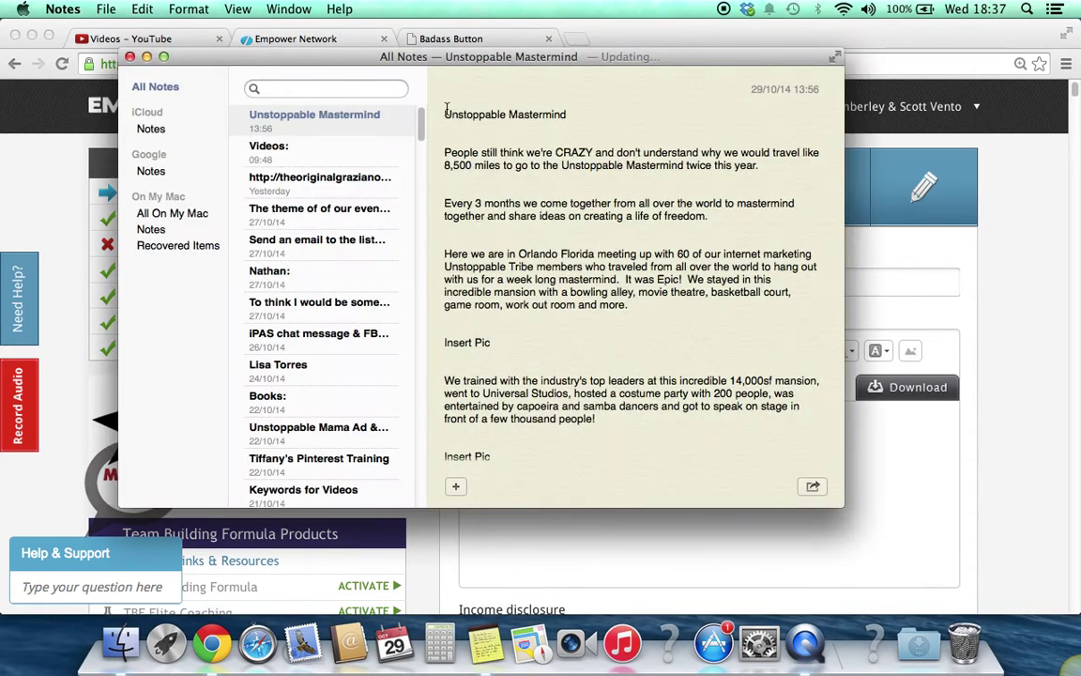
drag(446, 110, 605, 471)
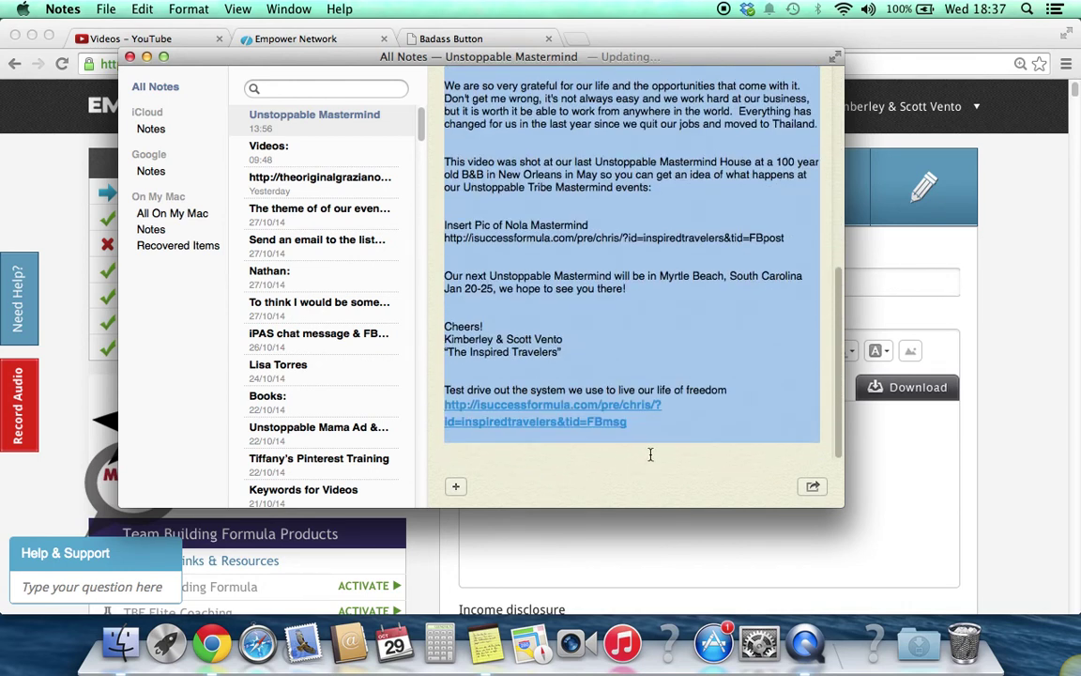
key(super+c)
click(894, 459)
click(530, 424)
key(super+v)
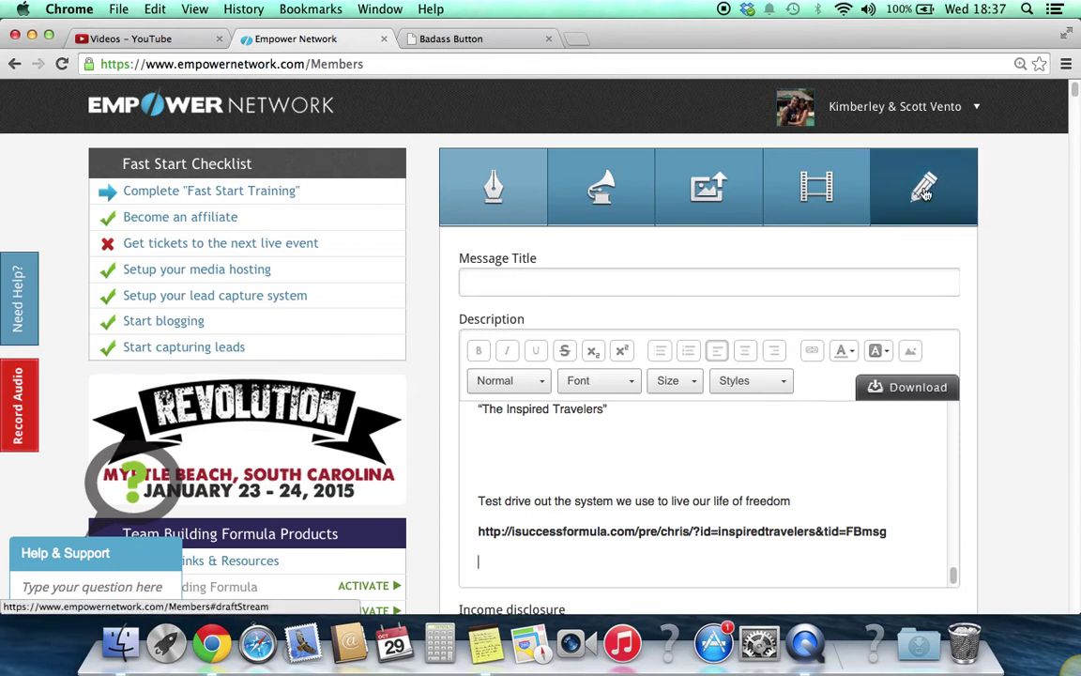
Fill the message title with the description's first line, "Unstoppable Mastermind", keeping that line in the description as well
scroll(657, 481, down, 2)
scroll(662, 427, up, 10)
drag(670, 432, 479, 425)
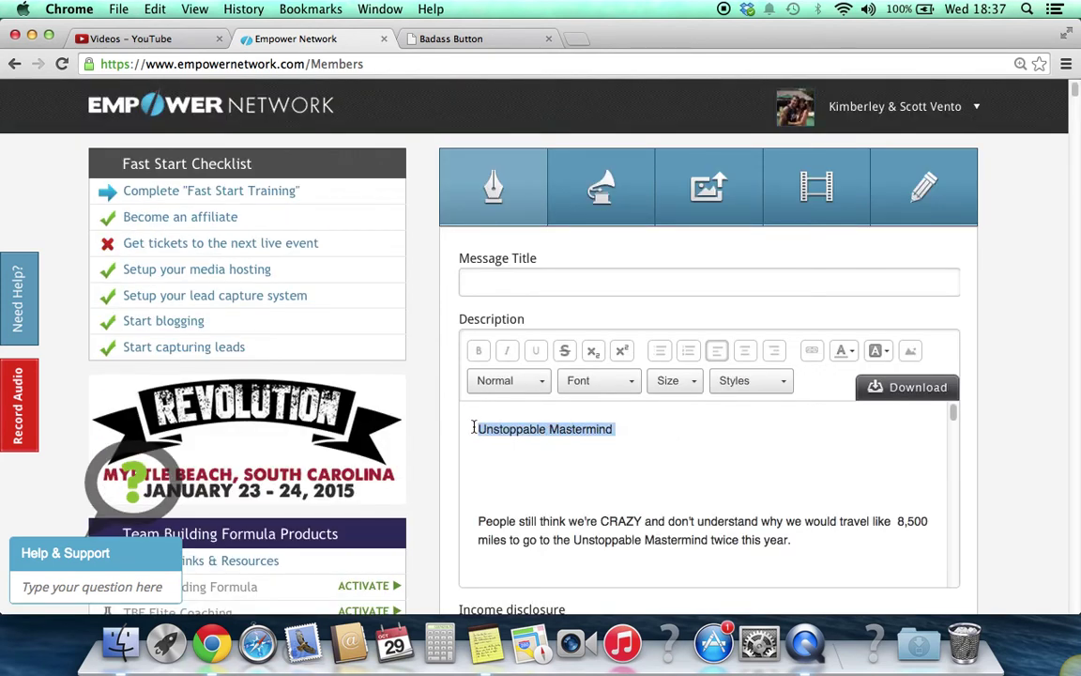
key(super+x)
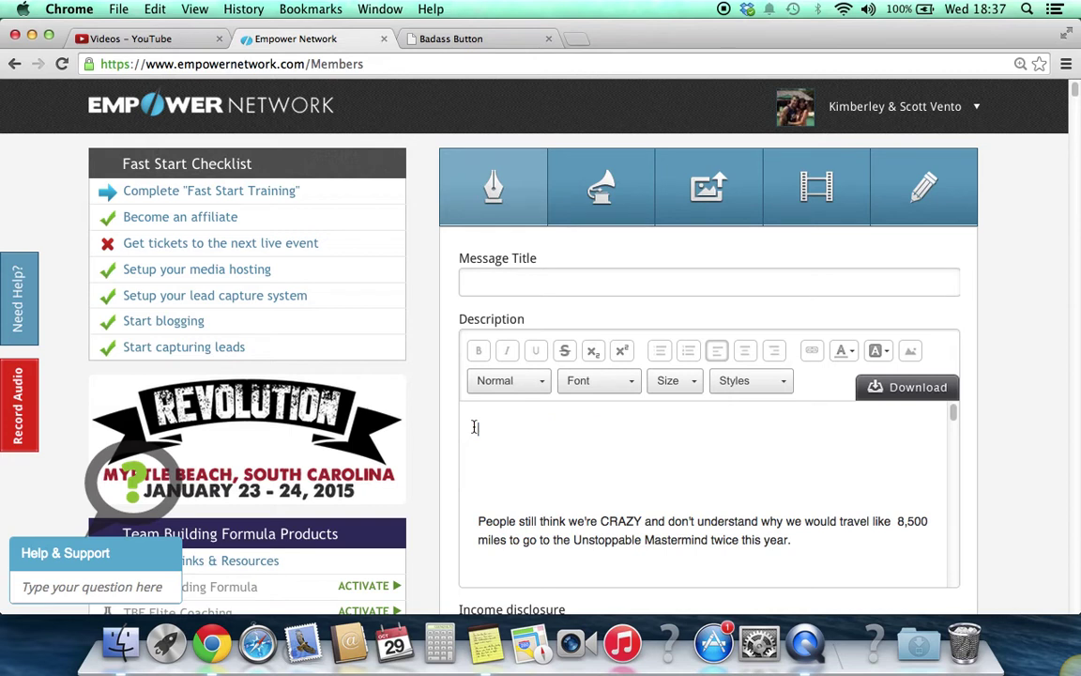
click(551, 284)
key(super+v)
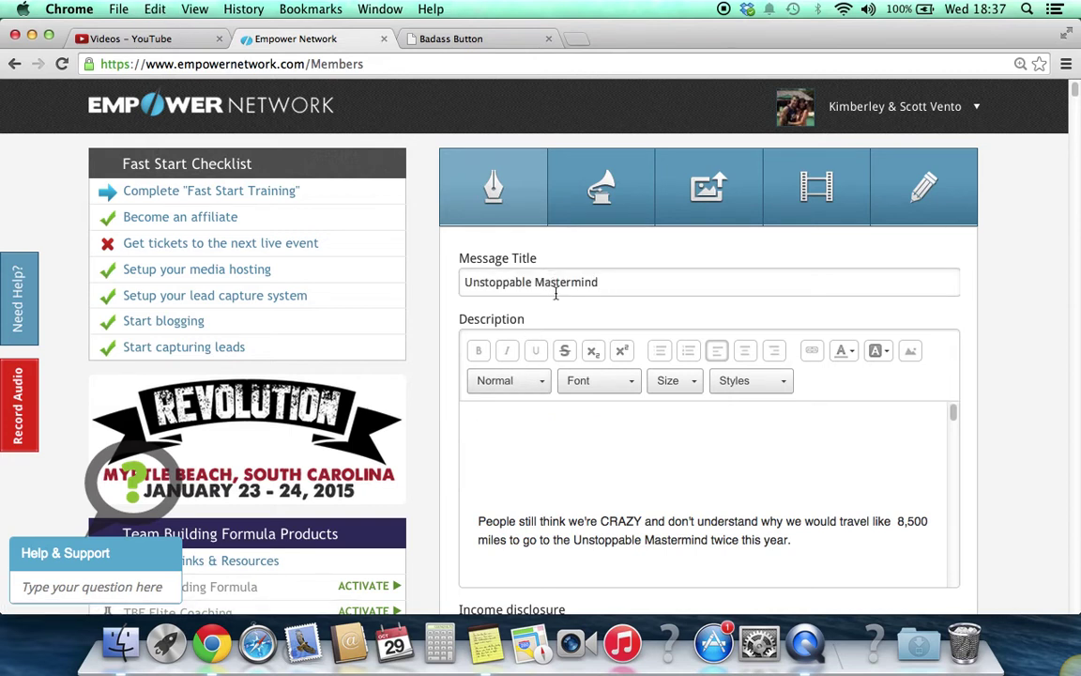
key(super+v)
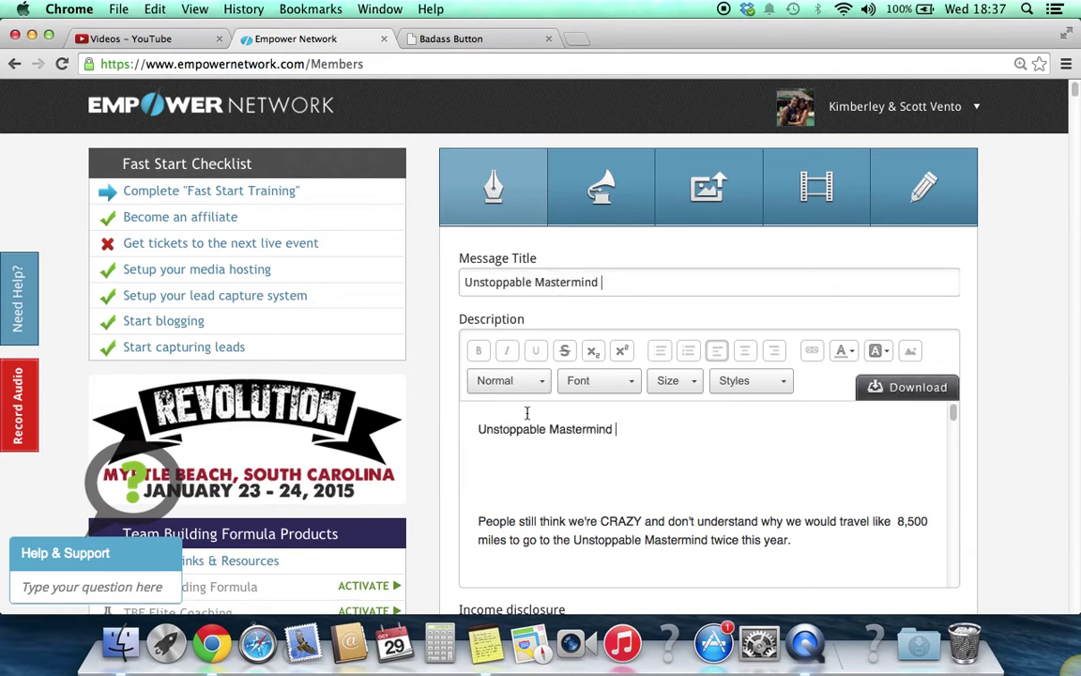
Format the "Unstoppable Mastermind" line at the start of the description as Heading 1 and make it bold
drag(632, 430, 475, 430)
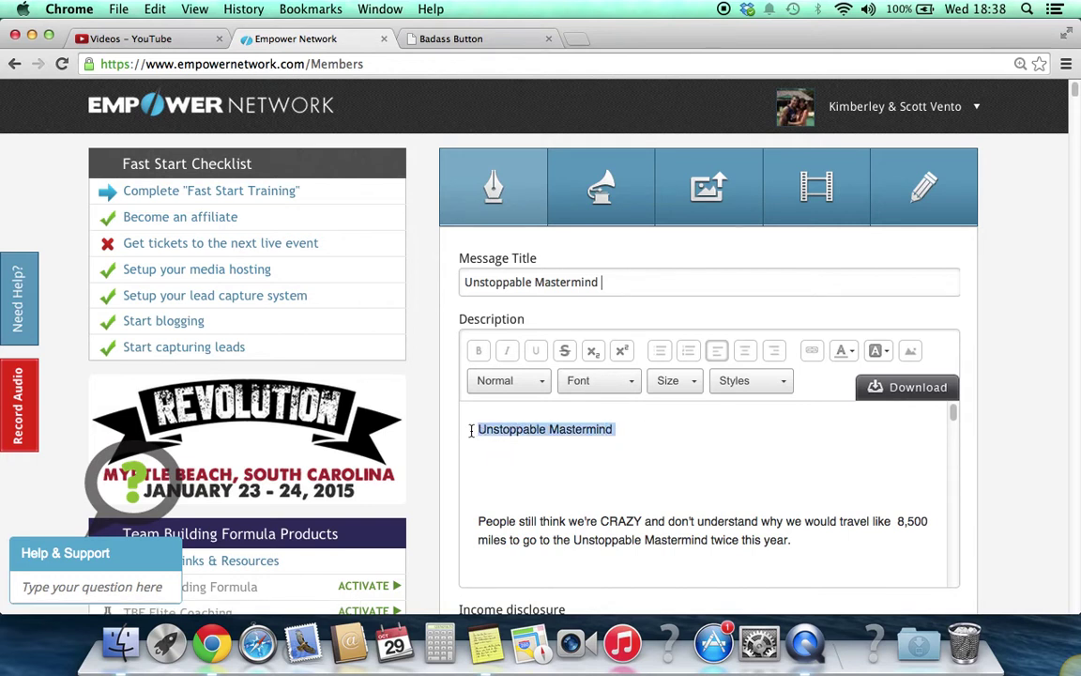
click(634, 383)
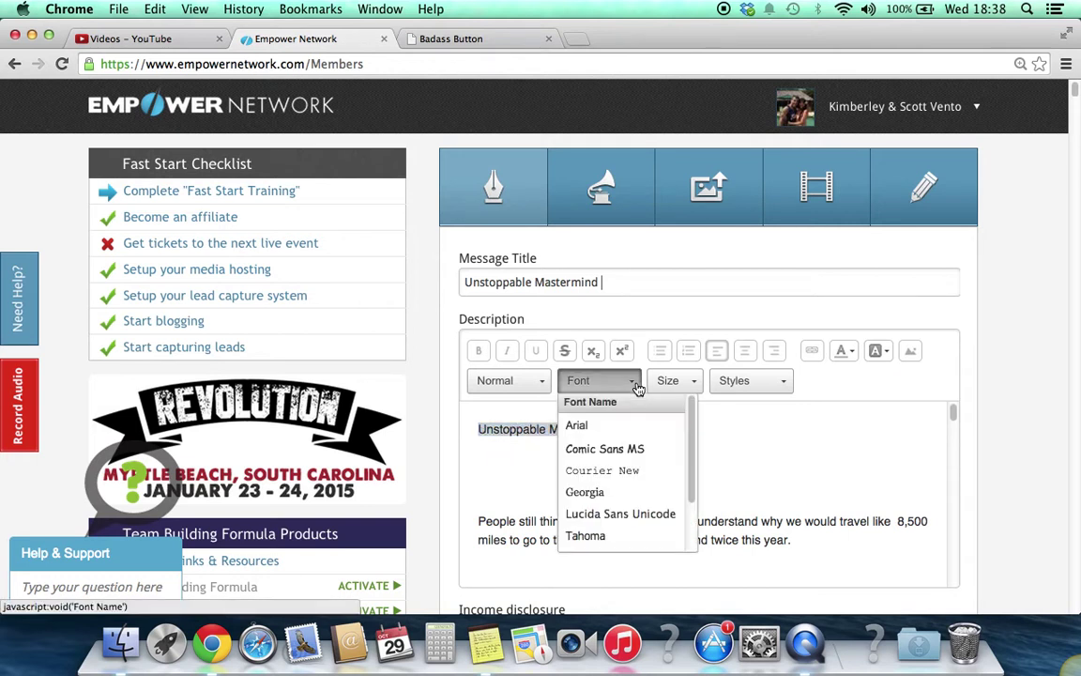
click(517, 381)
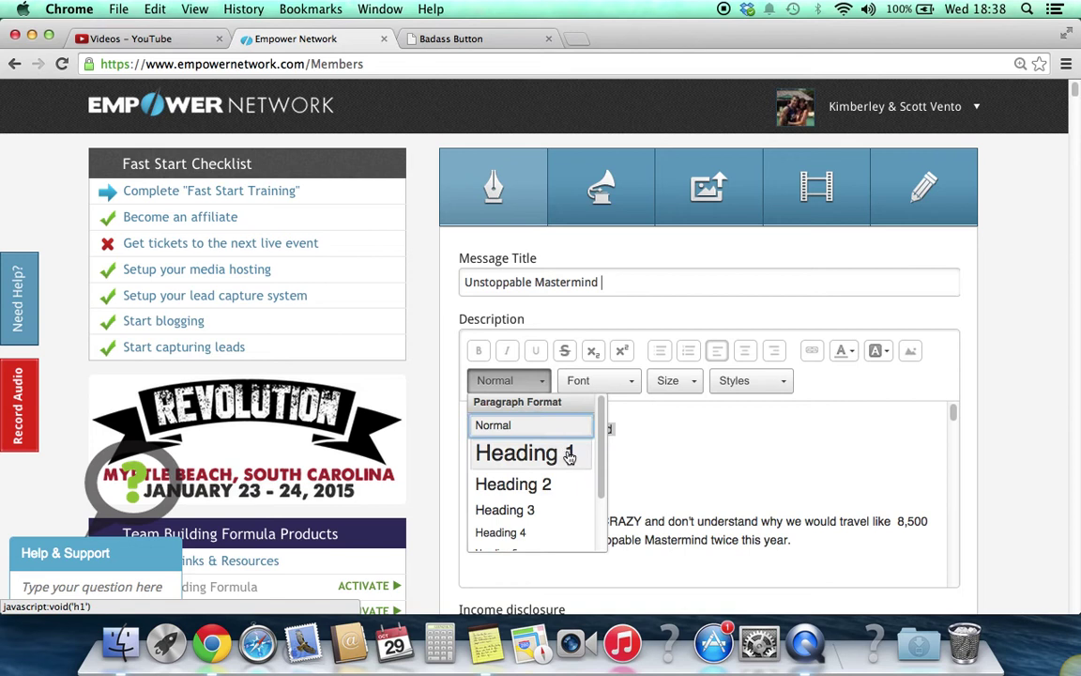
click(571, 457)
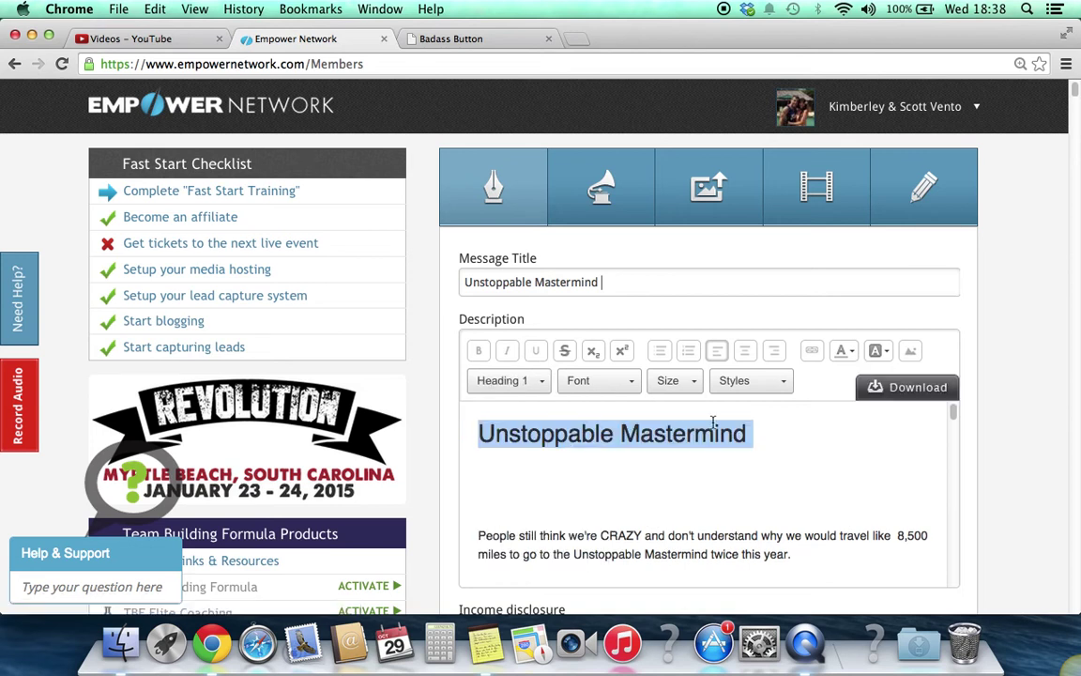
click(608, 476)
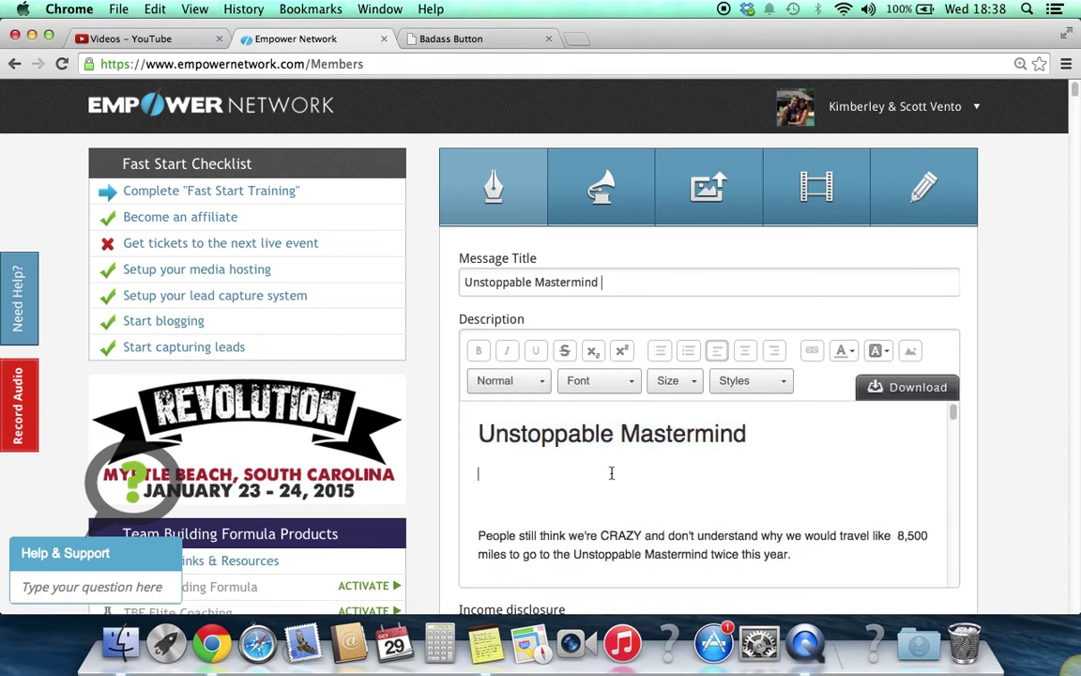
double_click(549, 447)
drag(548, 446, 746, 435)
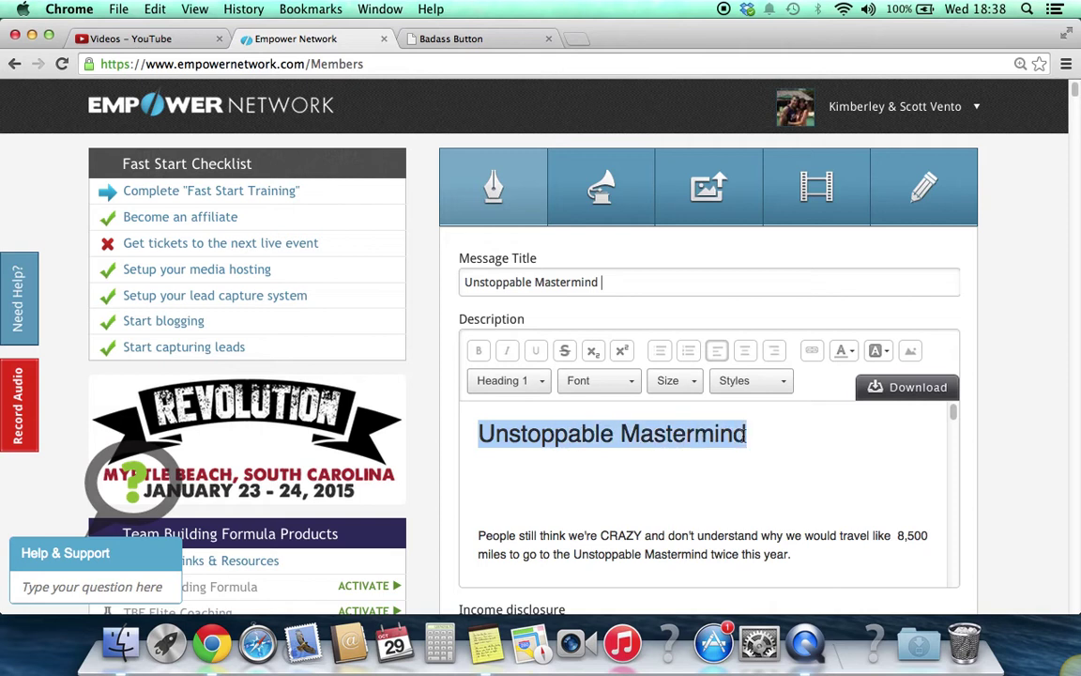
key(super+b)
Remove the blank lines between the description's heading and the first paragraph
click(706, 489)
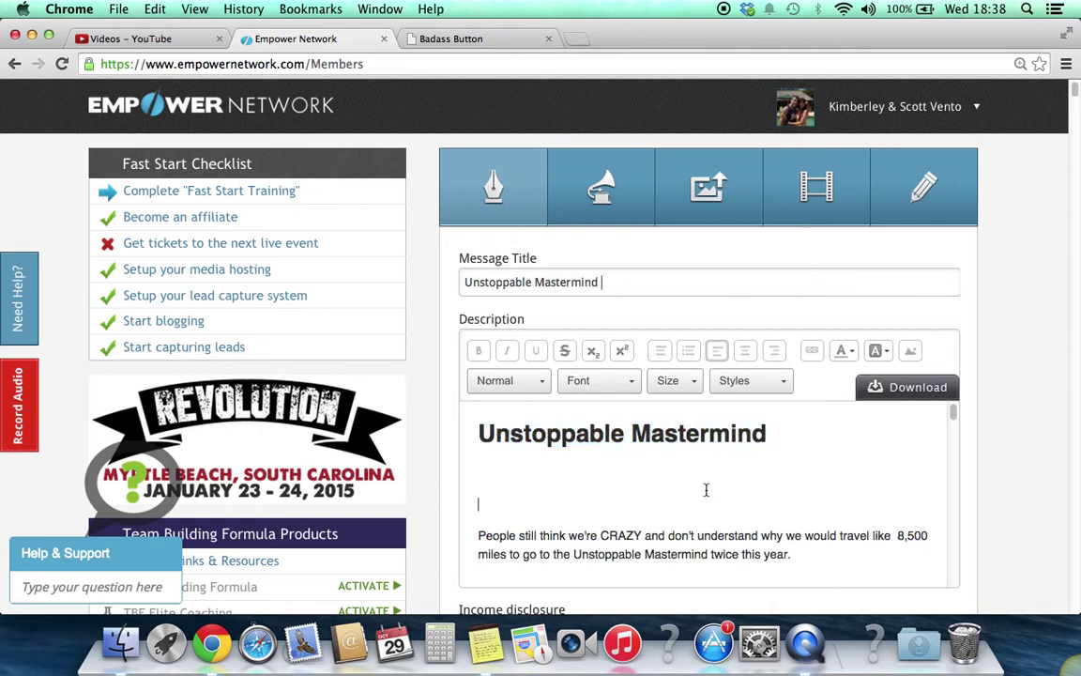
key(BackSpace)
key(BackSpace)
key(BackSpace)
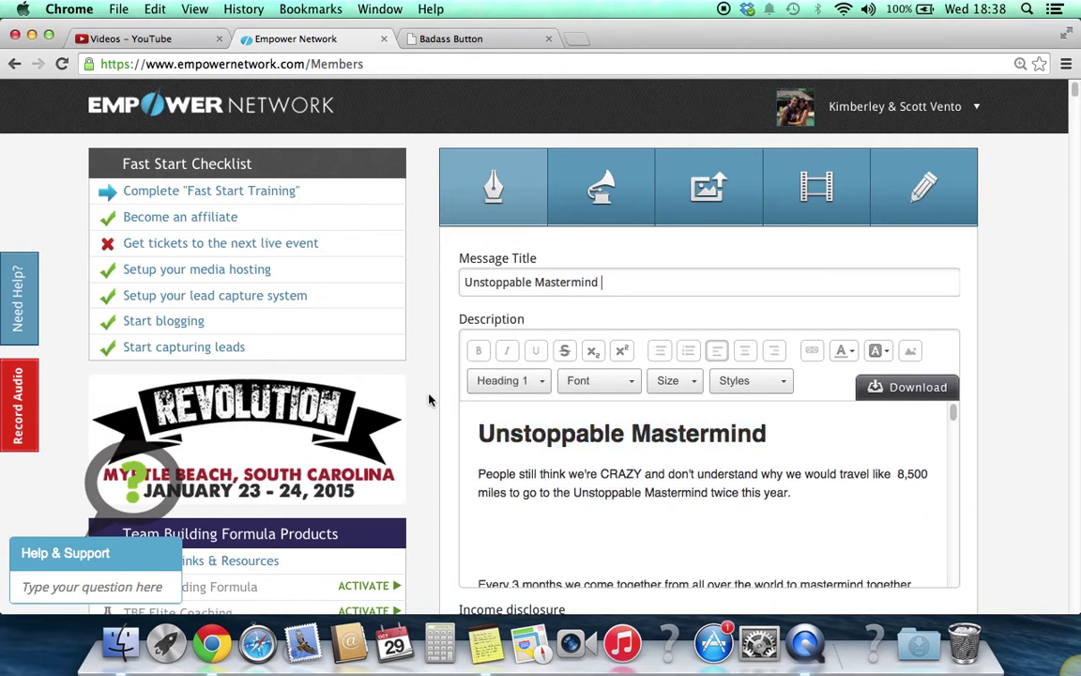
Apply Heading 2 to the first paragraph and make its phrase "Unstoppable Mastermind" bold
drag(575, 495, 711, 494)
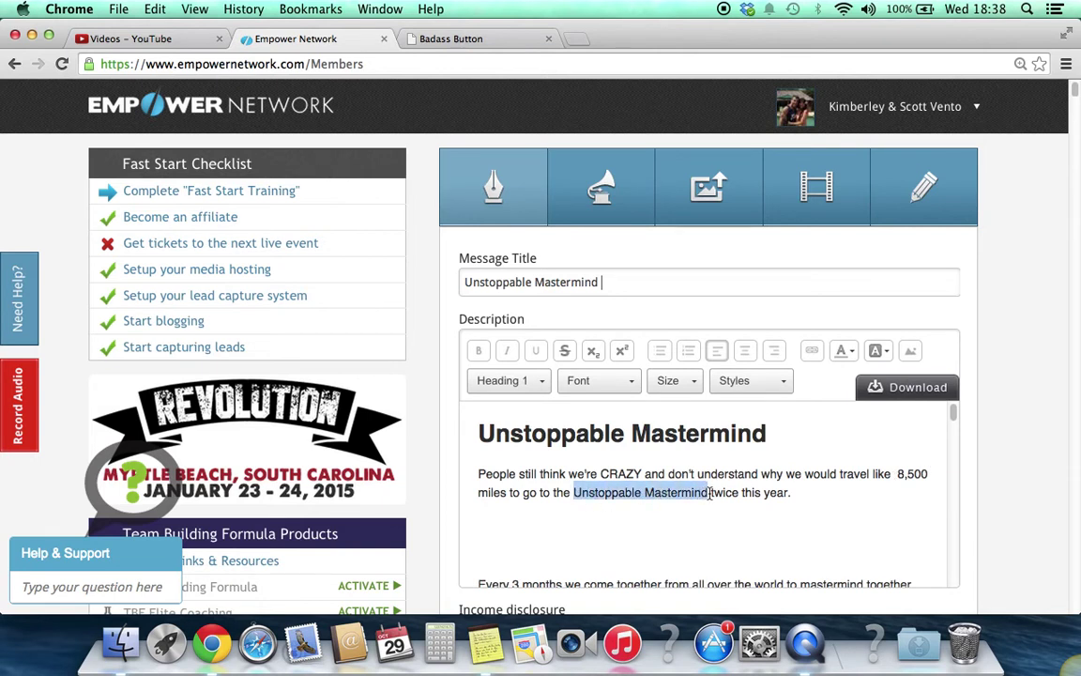
click(542, 383)
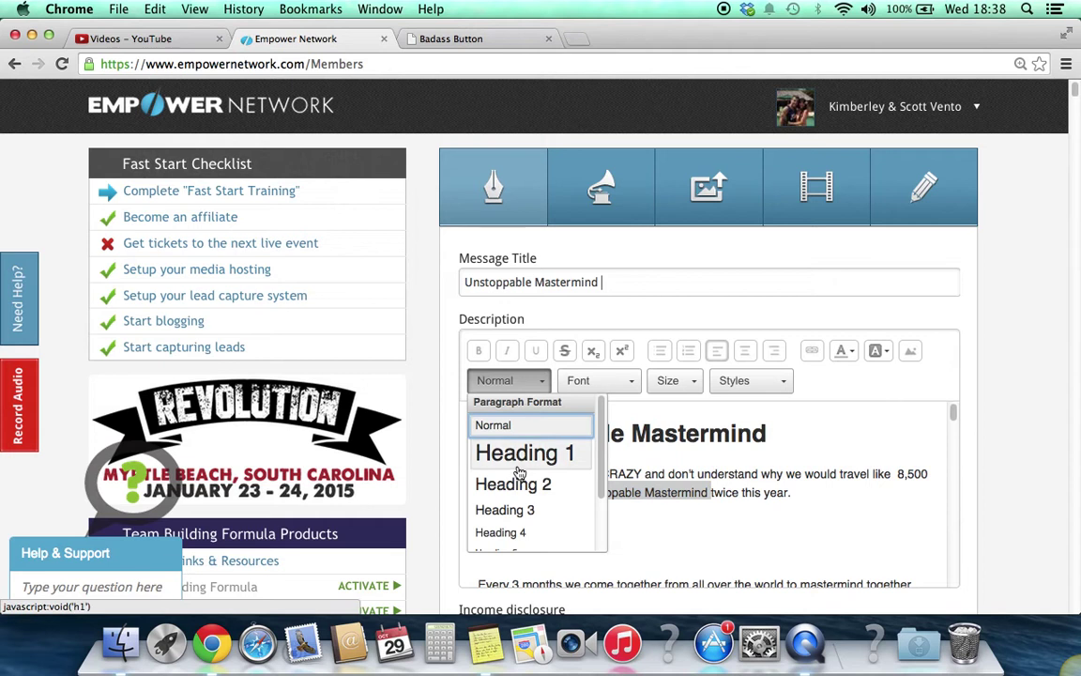
click(525, 485)
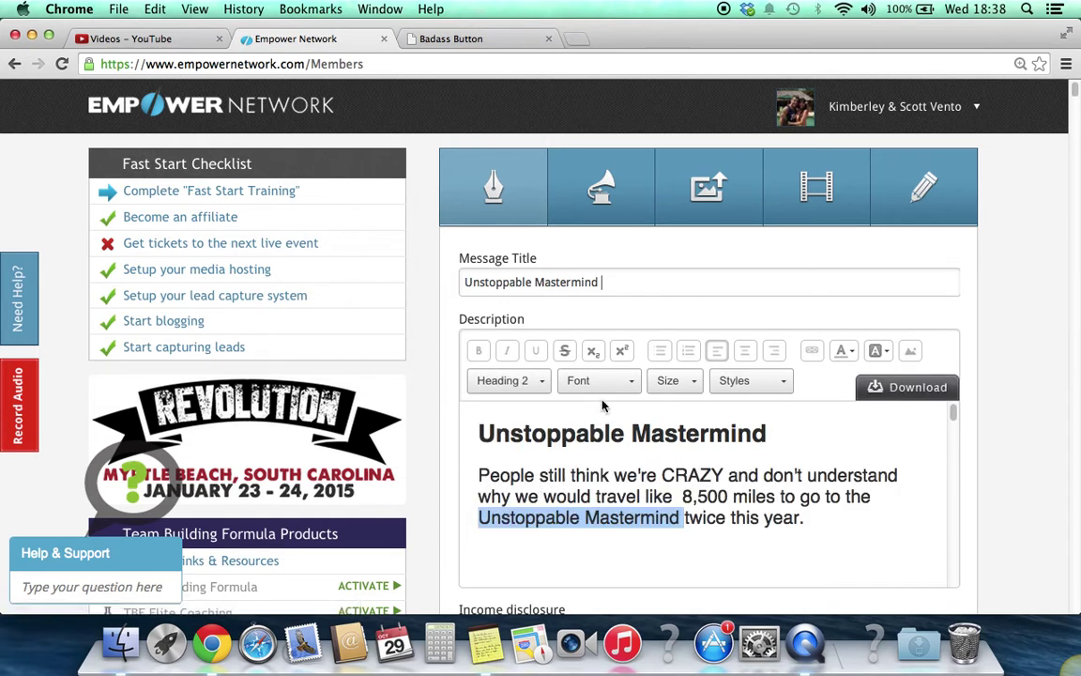
click(479, 351)
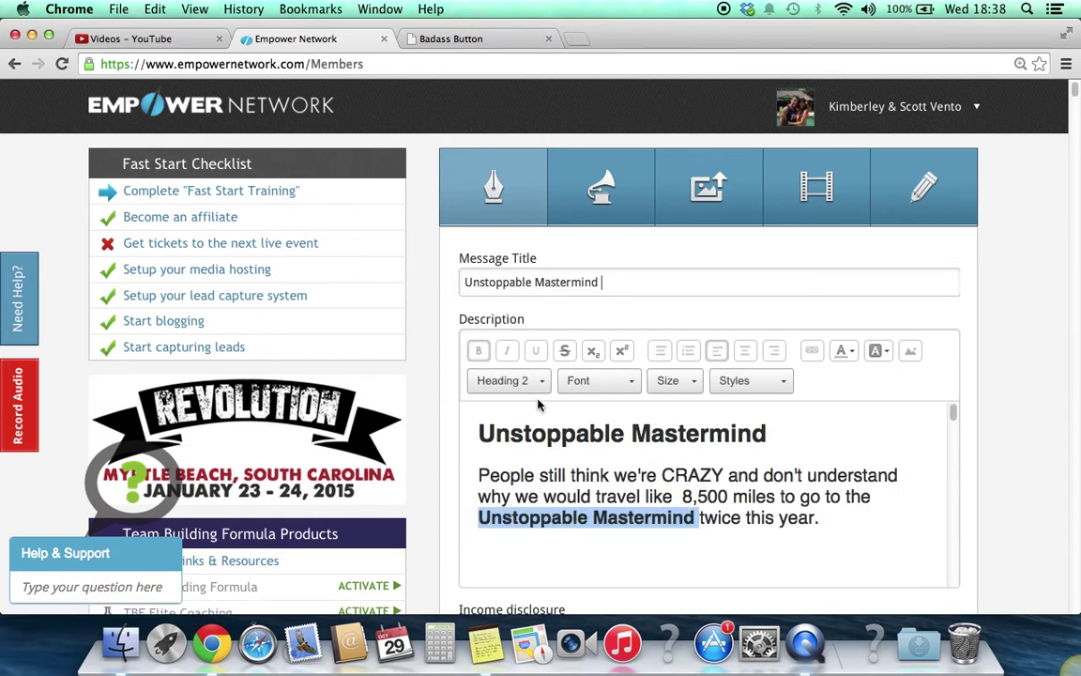
Tighten the blank space between the first paragraph and the "Every 3 months" paragraph
click(832, 511)
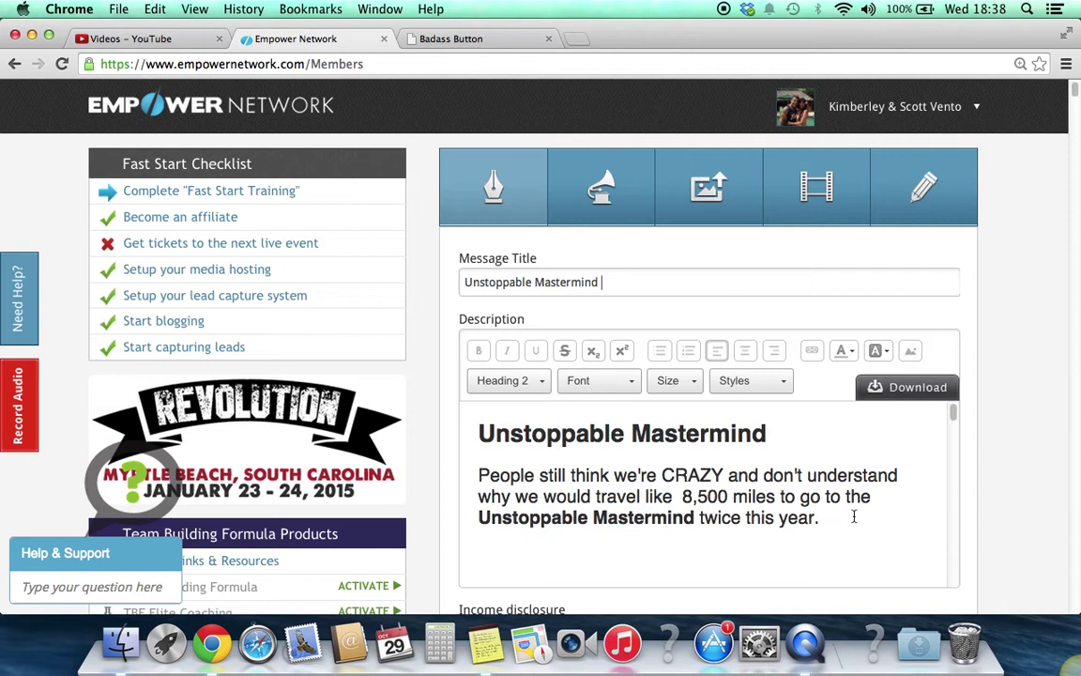
key(Return)
key(Return)
key(ctrl+v)
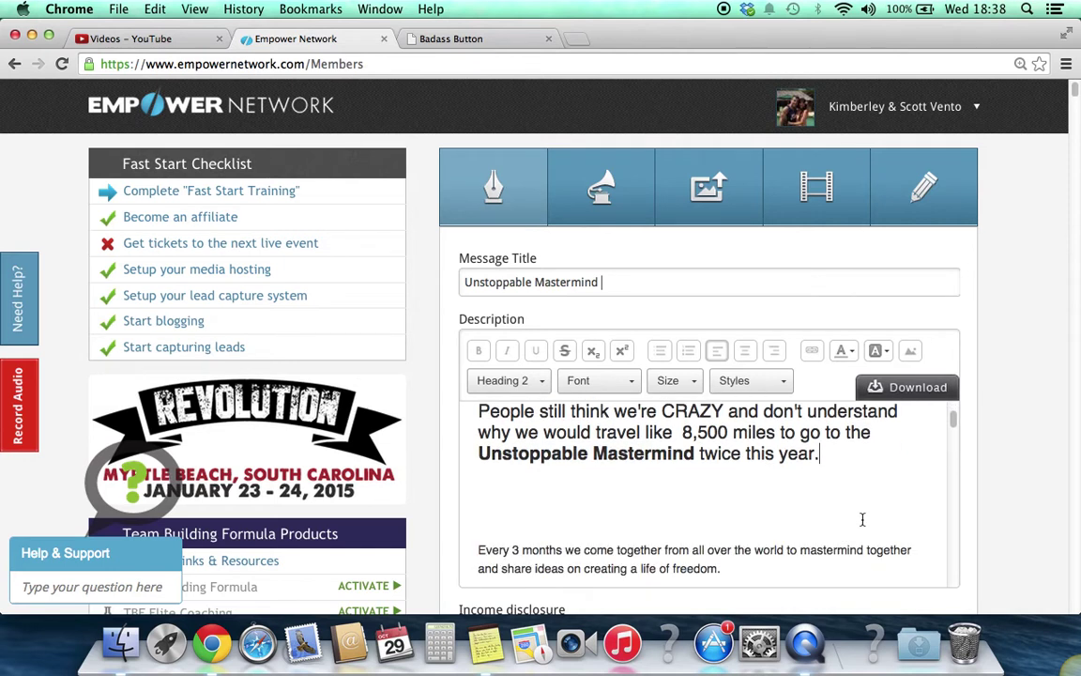
click(639, 526)
key(BackSpace)
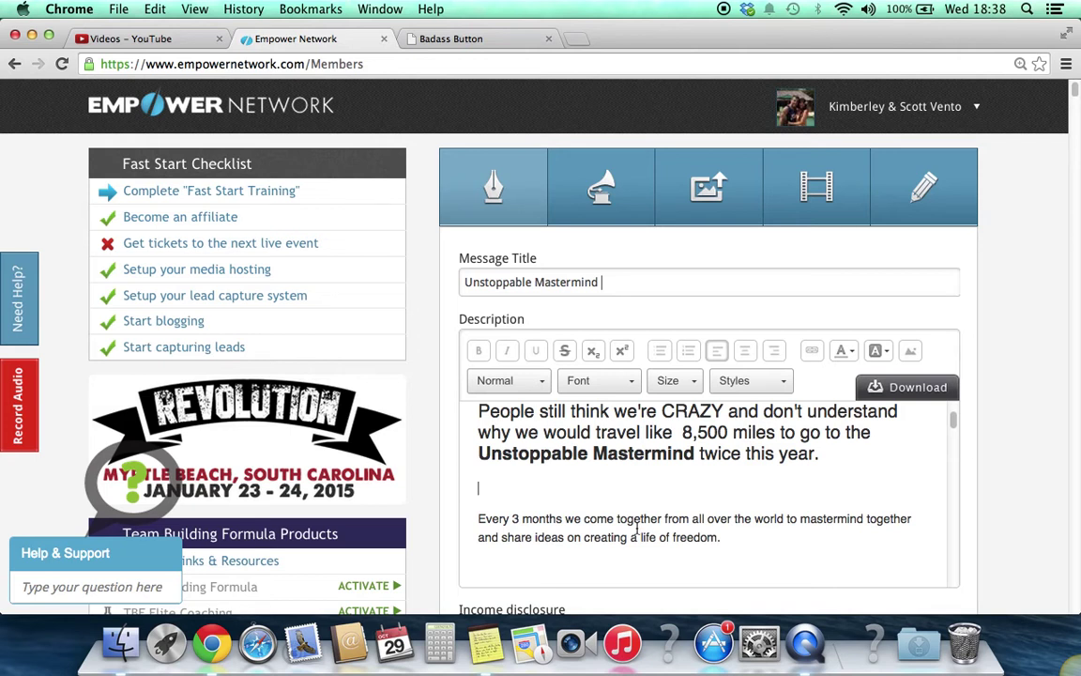
key(BackSpace)
key(Return)
key(ctrl+v)
Make "Unstoppable Mastermind" bold in the sentence about the next event in Myrtle Beach, South Carolina
scroll(634, 493, down, 10)
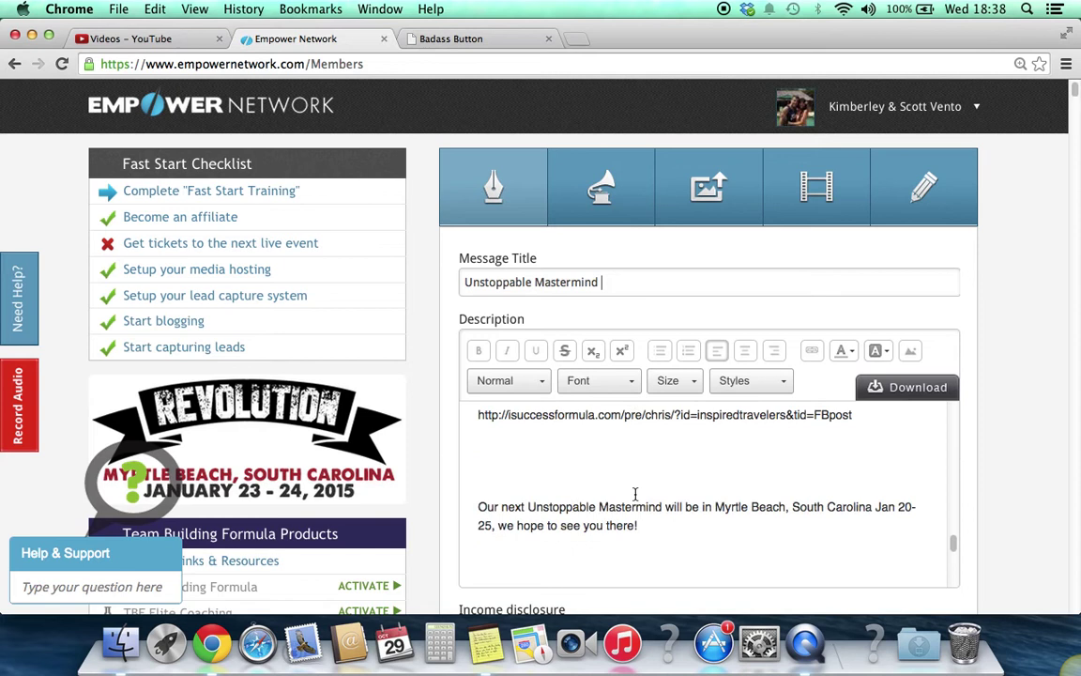
scroll(636, 495, up, 4)
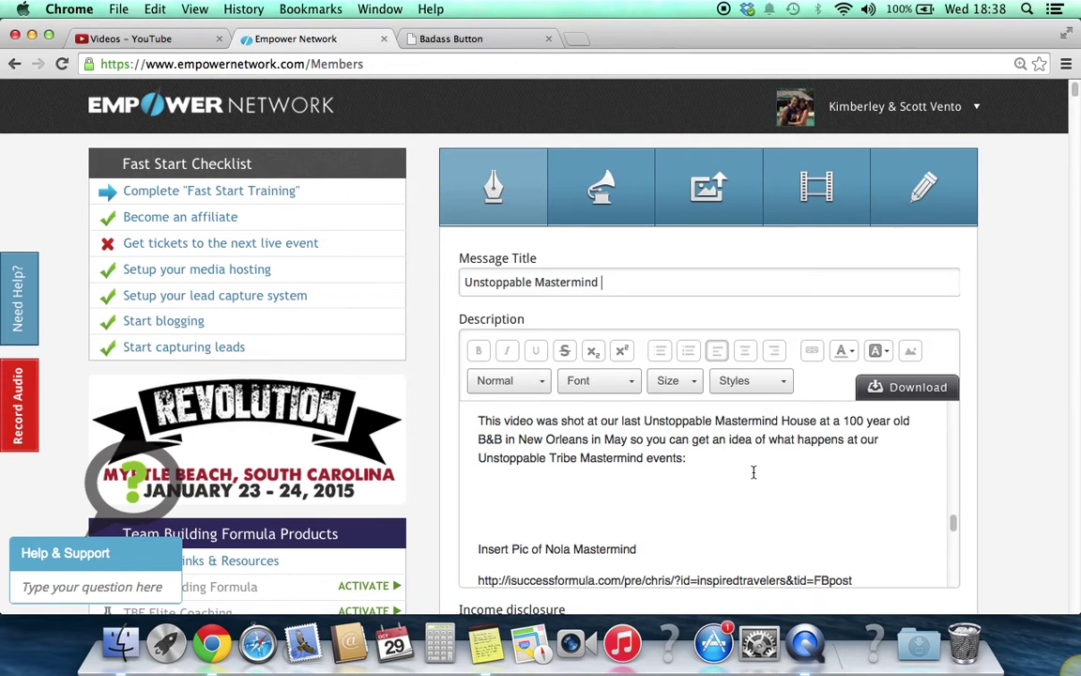
scroll(752, 472, down, 5)
scroll(754, 472, down, 1)
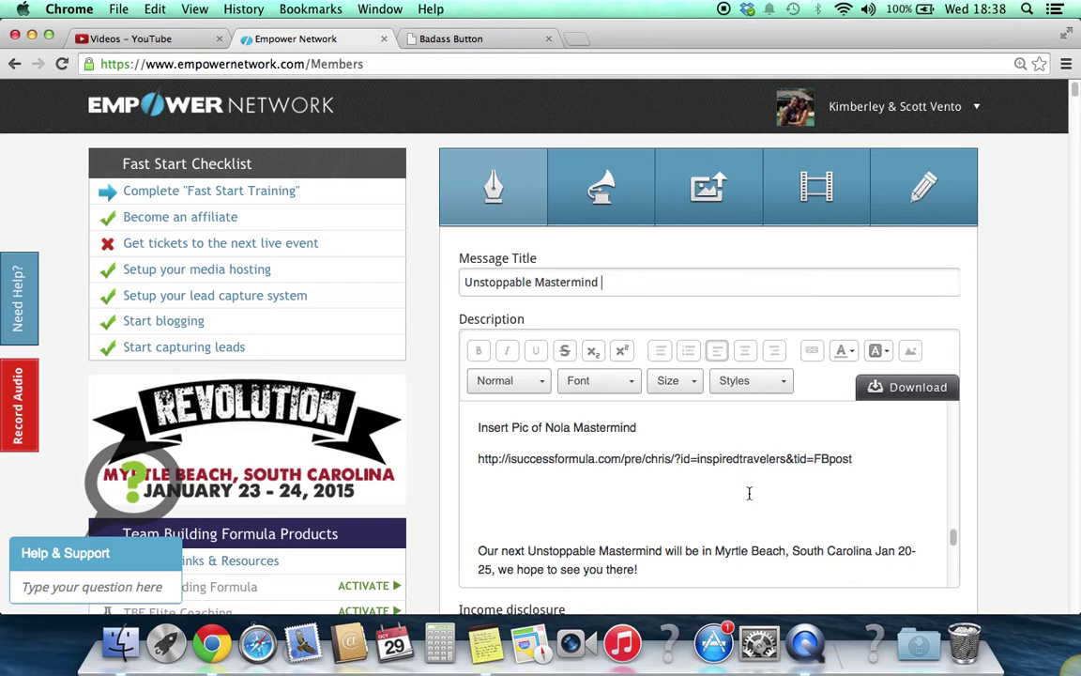
scroll(761, 481, down, 3)
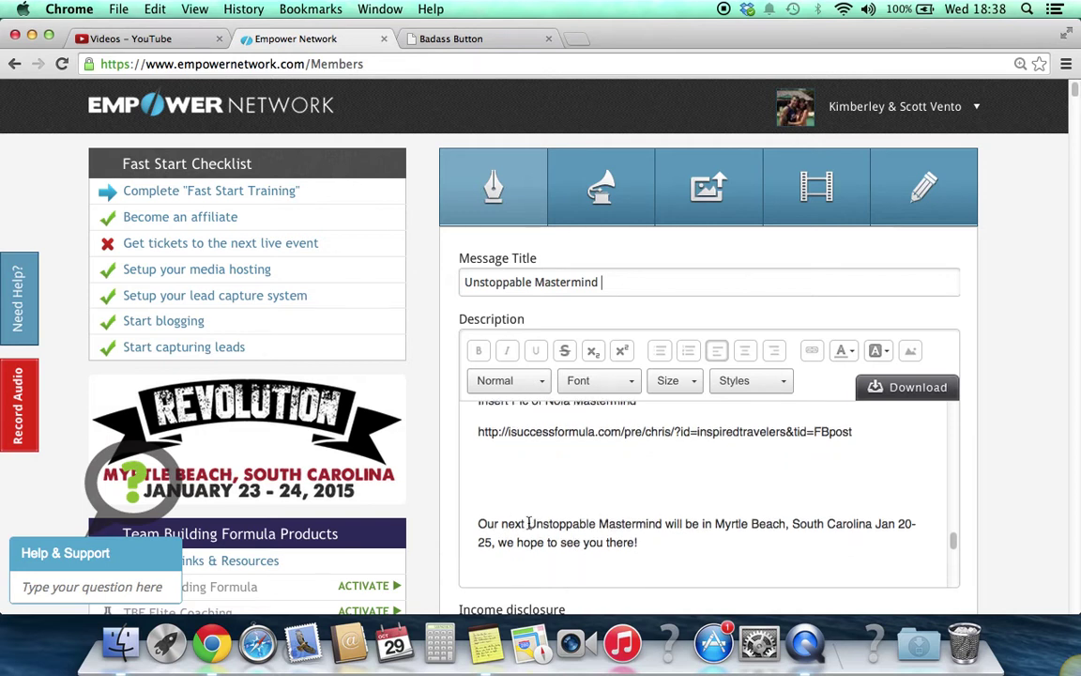
drag(529, 523, 662, 526)
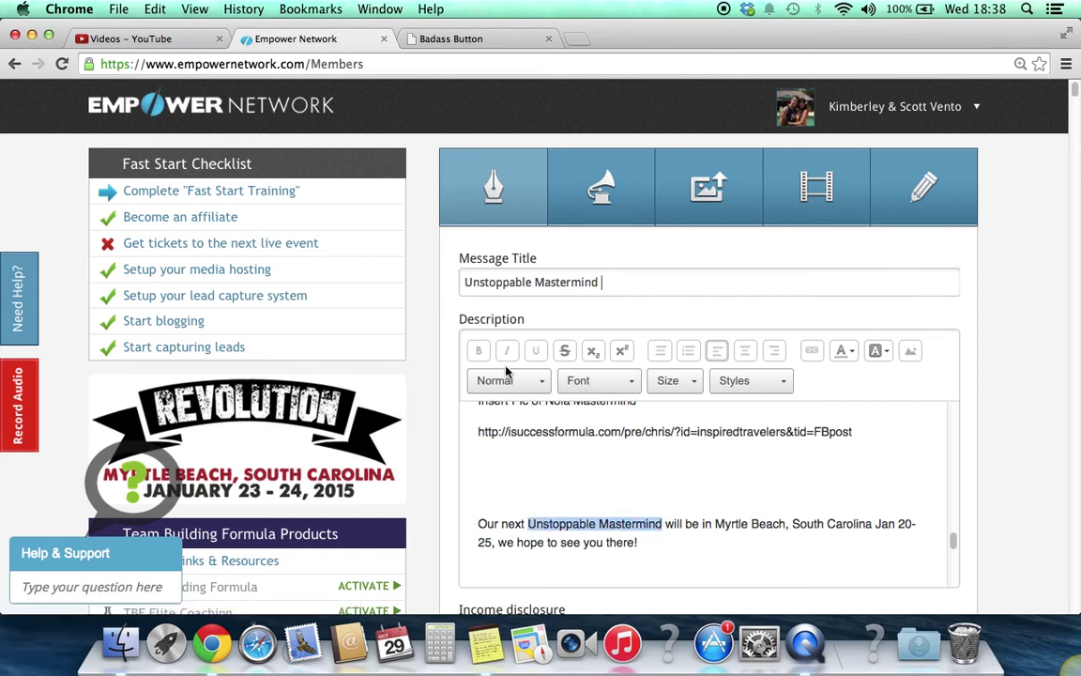
key(super+b)
Set the first paragraph's format to Normal
scroll(598, 456, up, 10)
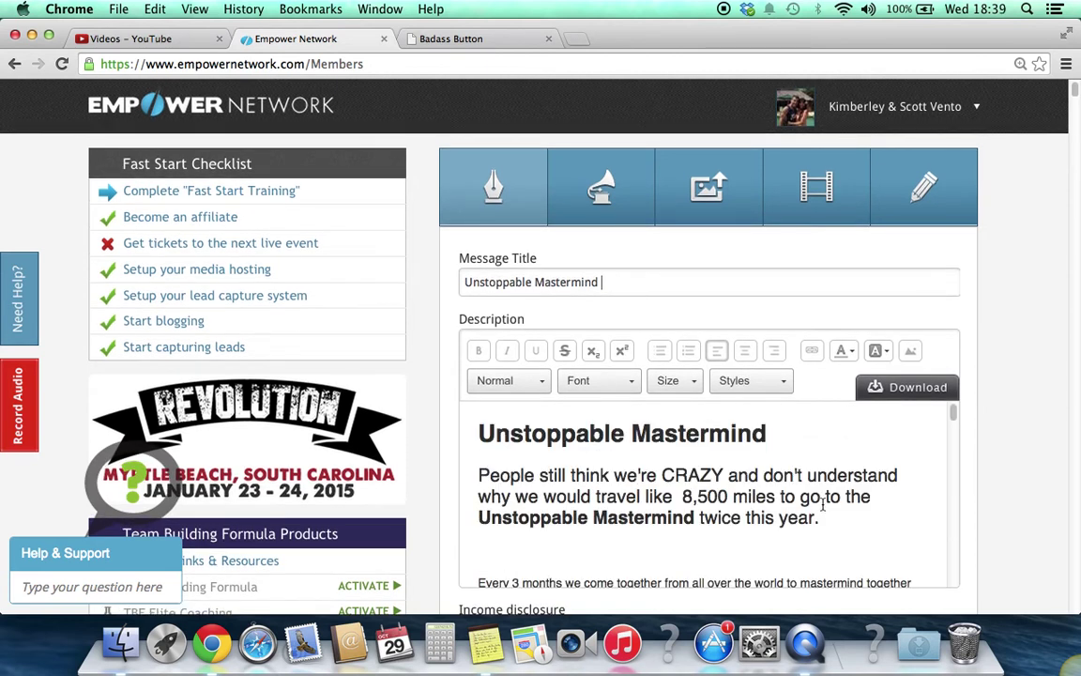
mouse_move(829, 517)
mouse_down()
mouse_move(475, 441)
mouse_move(699, 518)
mouse_move(843, 518)
mouse_up()
click(483, 473)
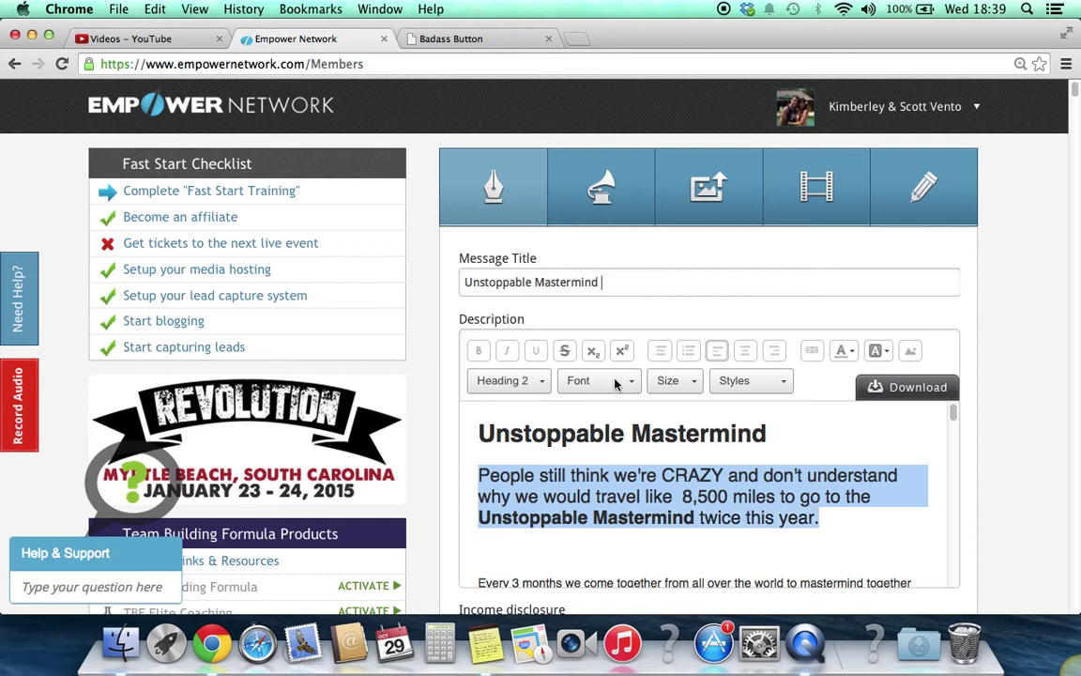
click(504, 380)
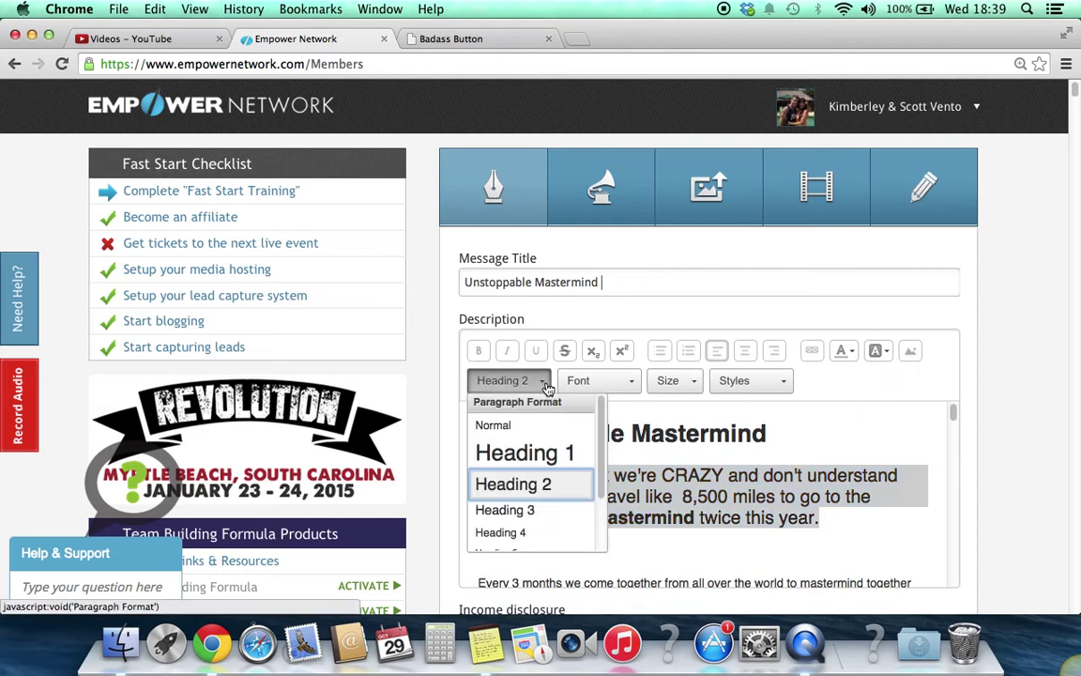
click(494, 426)
Adjust the gap after the first paragraph so one empty line precedes the "Every 3 months" paragraph
click(865, 508)
key(BackSpace)
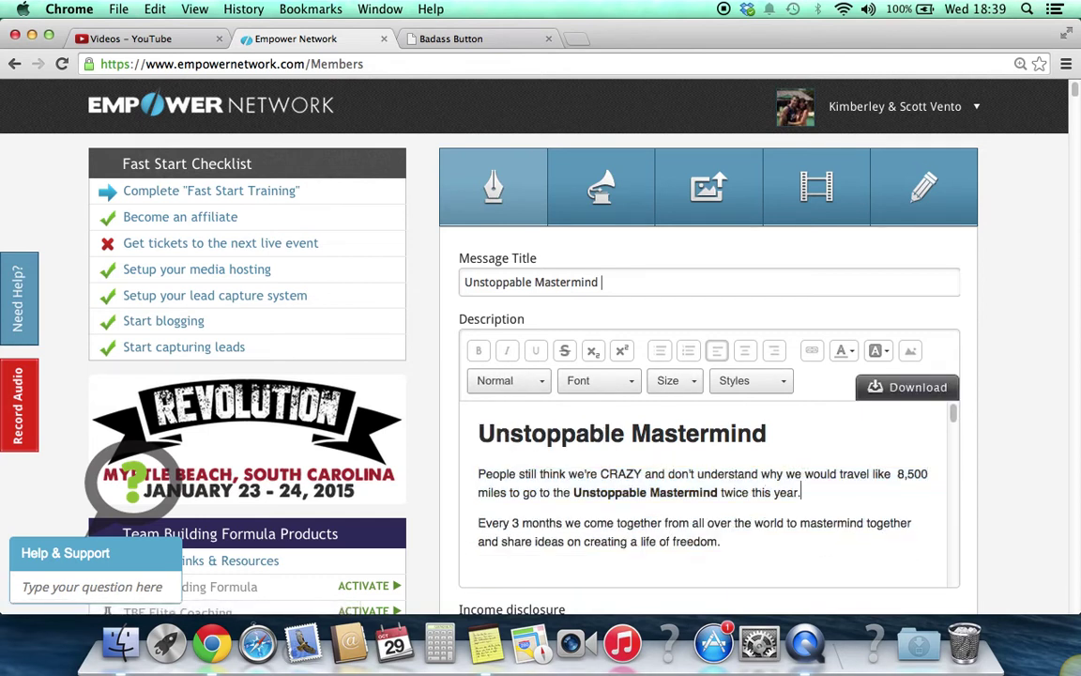
key(Return)
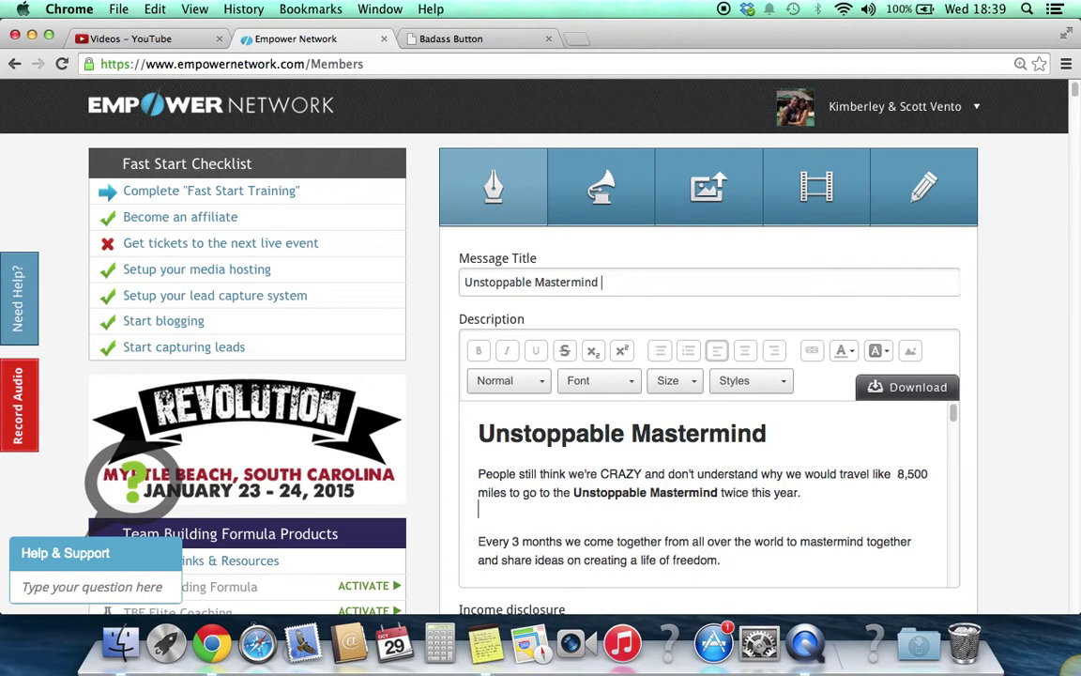
scroll(700, 521, down, 2)
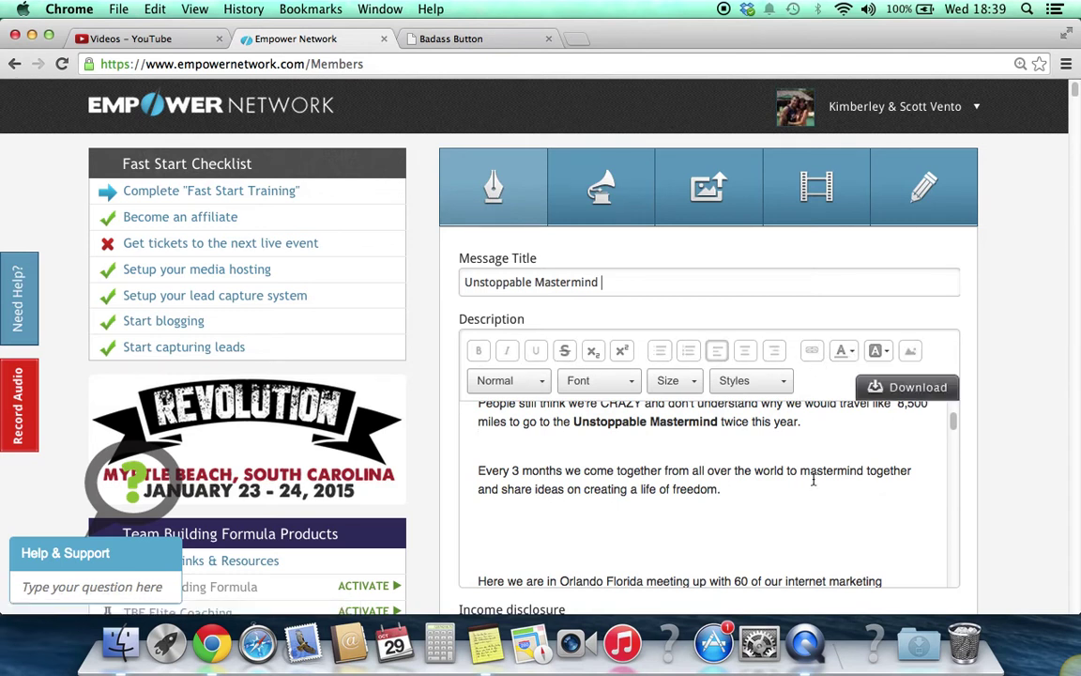
Tighten the blank space between the "Every 3 months" paragraph and the "Here we are in Orlando Florida" paragraph
scroll(545, 507, down, 1)
click(545, 507)
key(BackSpace)
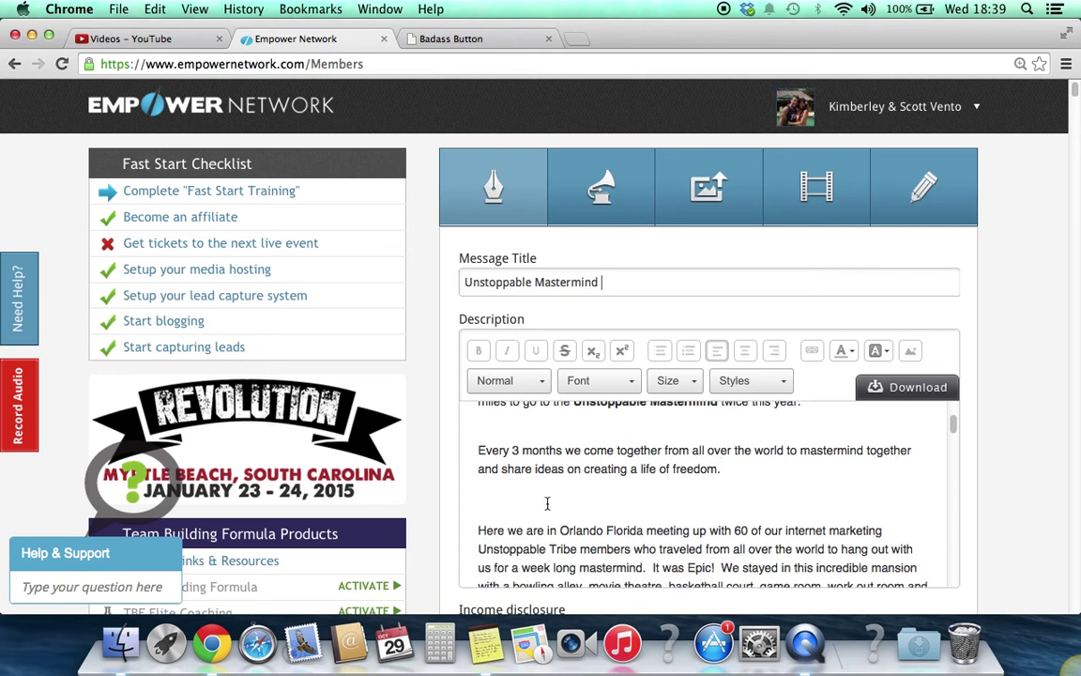
Replace the "Insert Pic" placeholder above the "We trained" paragraph with the image People Thinks We are Crazy.png, uploaded from the Blog post photos folder
scroll(547, 504, down, 5)
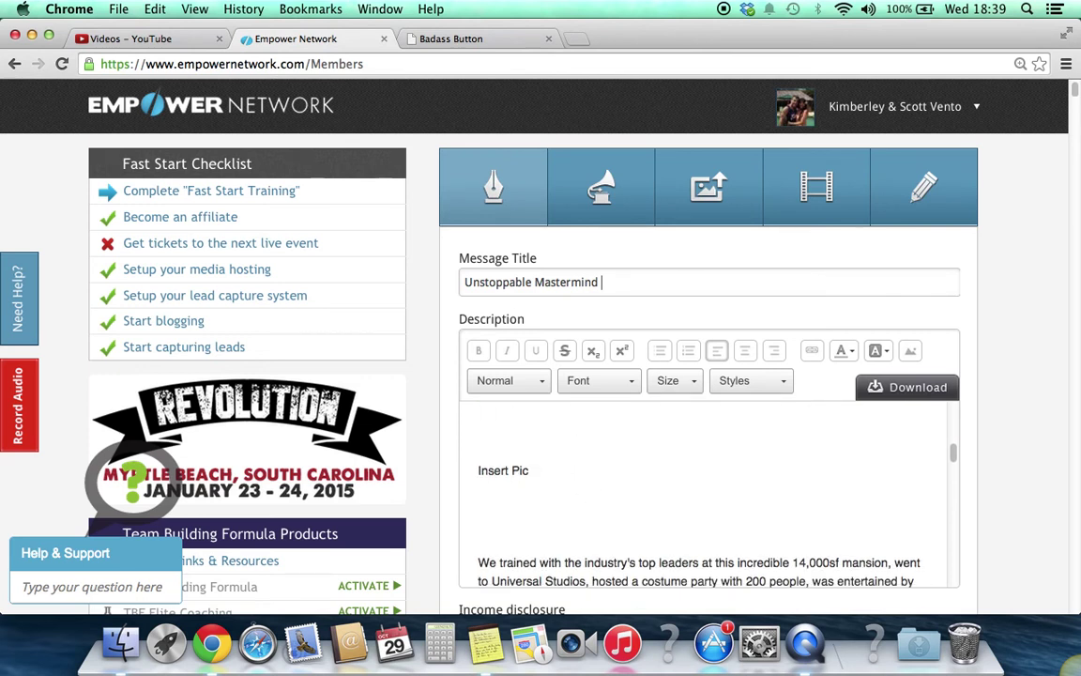
scroll(709, 492, down, 1)
drag(550, 440, 460, 439)
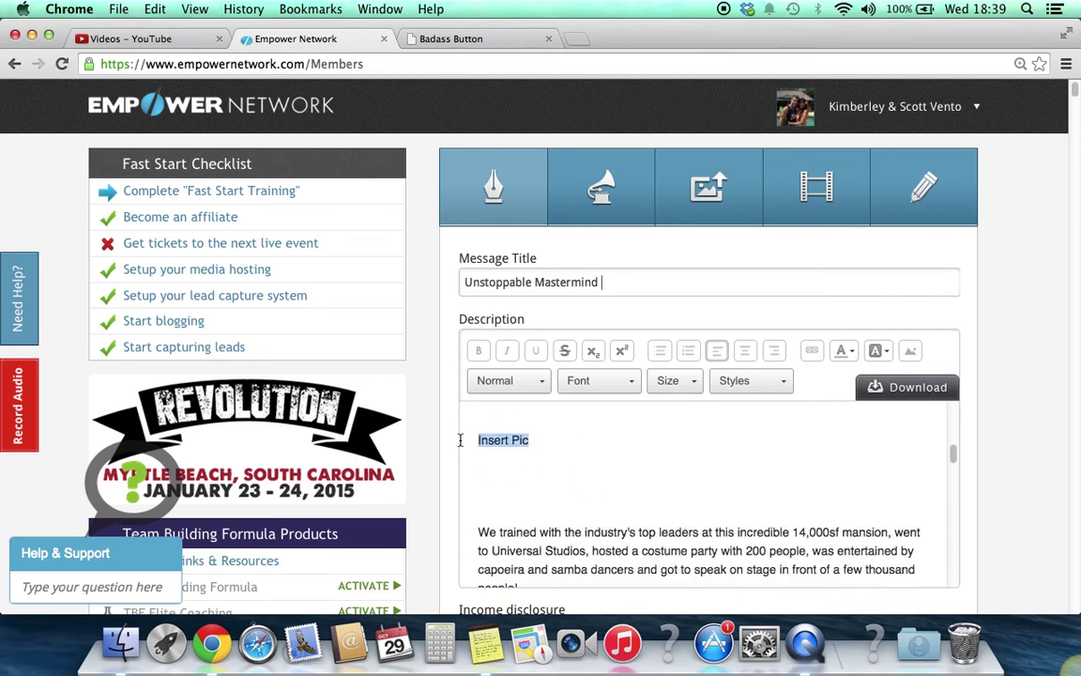
key(BackSpace)
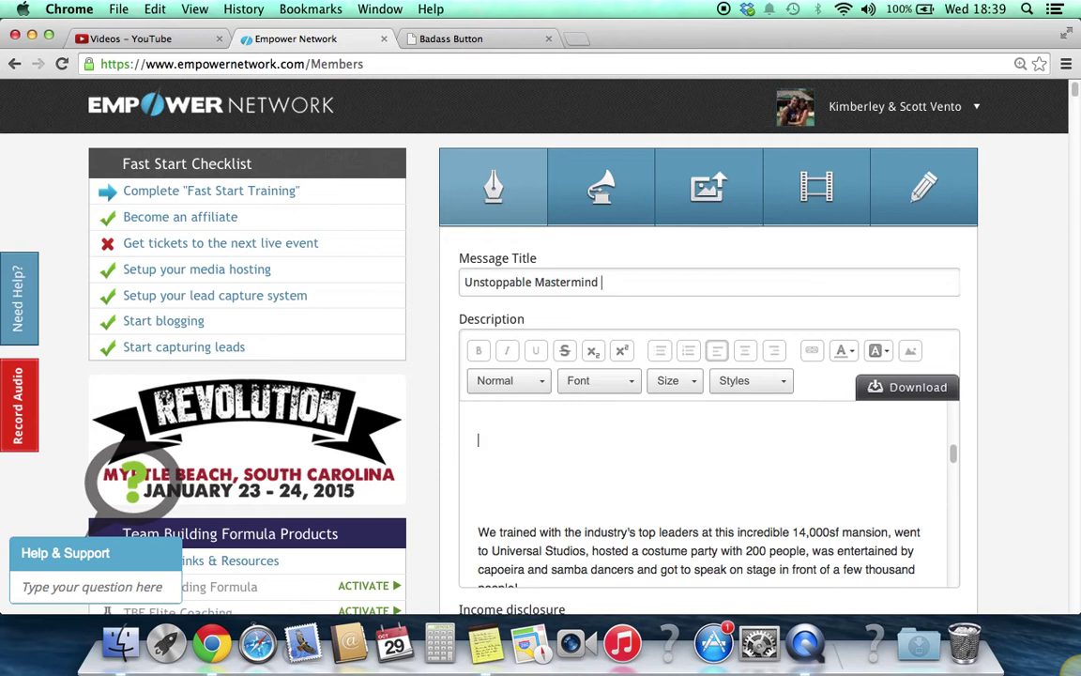
click(915, 359)
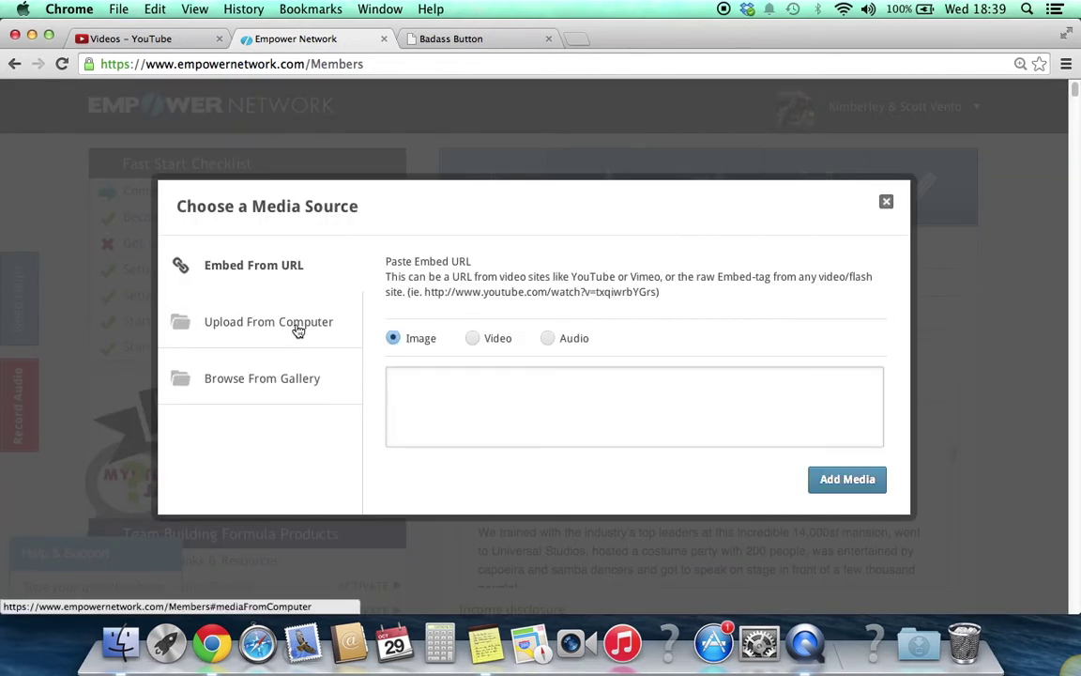
click(298, 328)
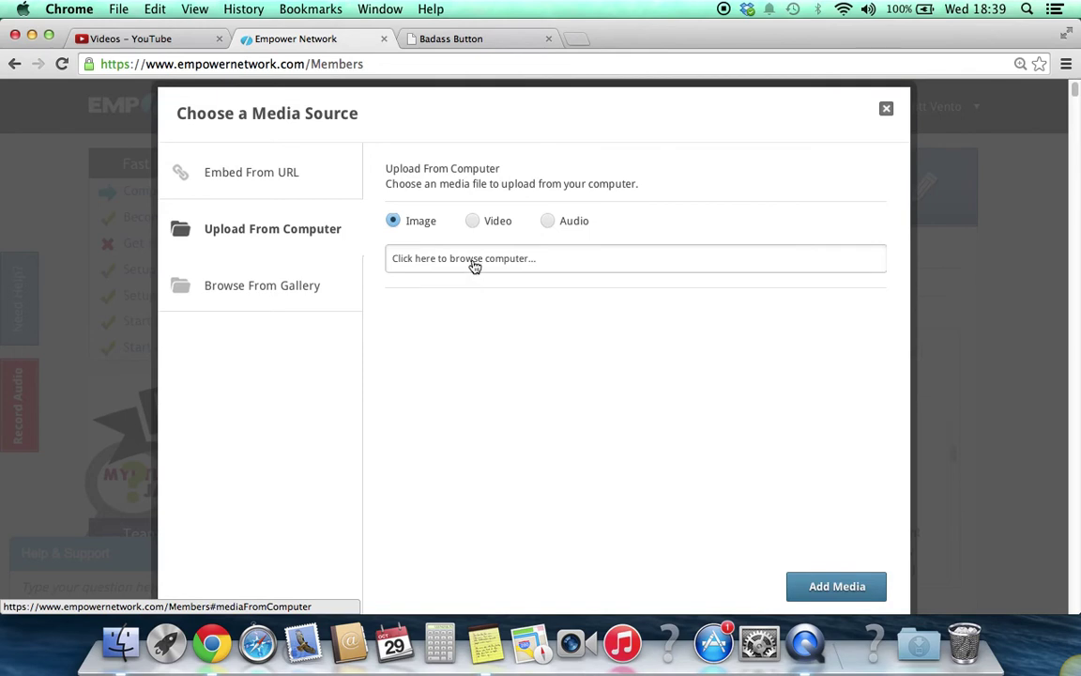
click(475, 266)
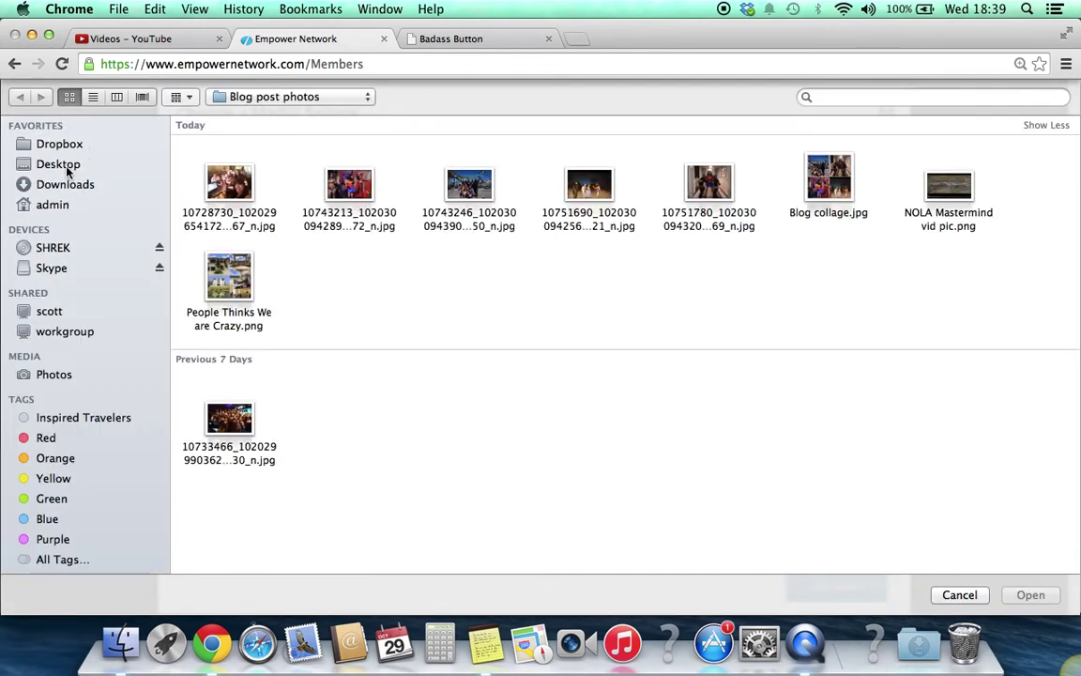
click(199, 248)
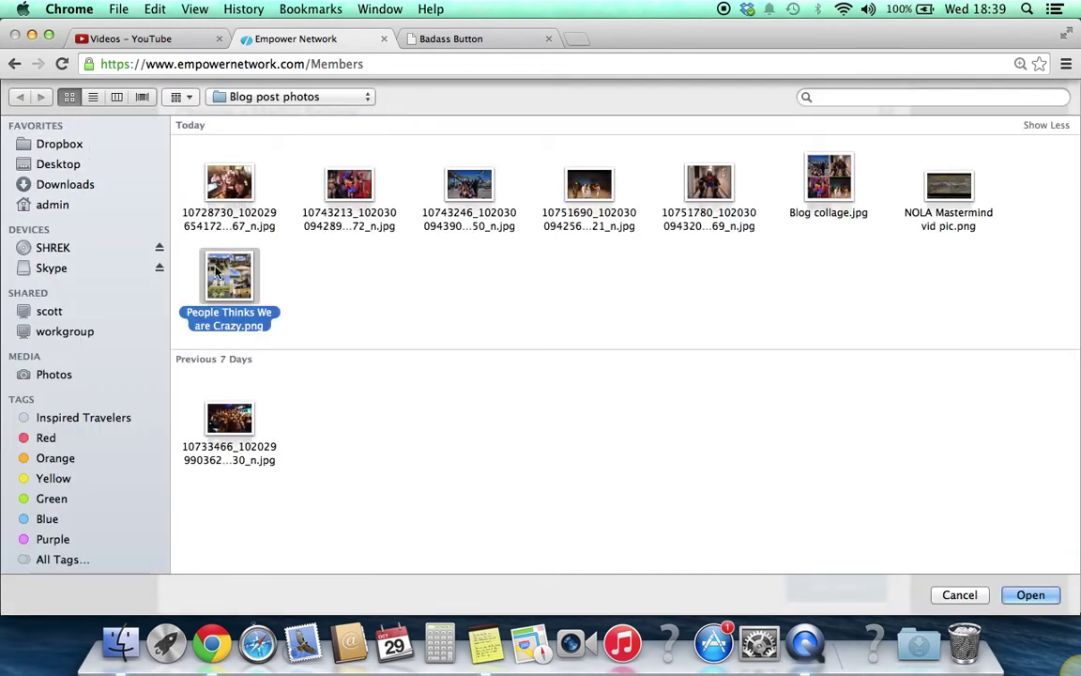
click(1018, 594)
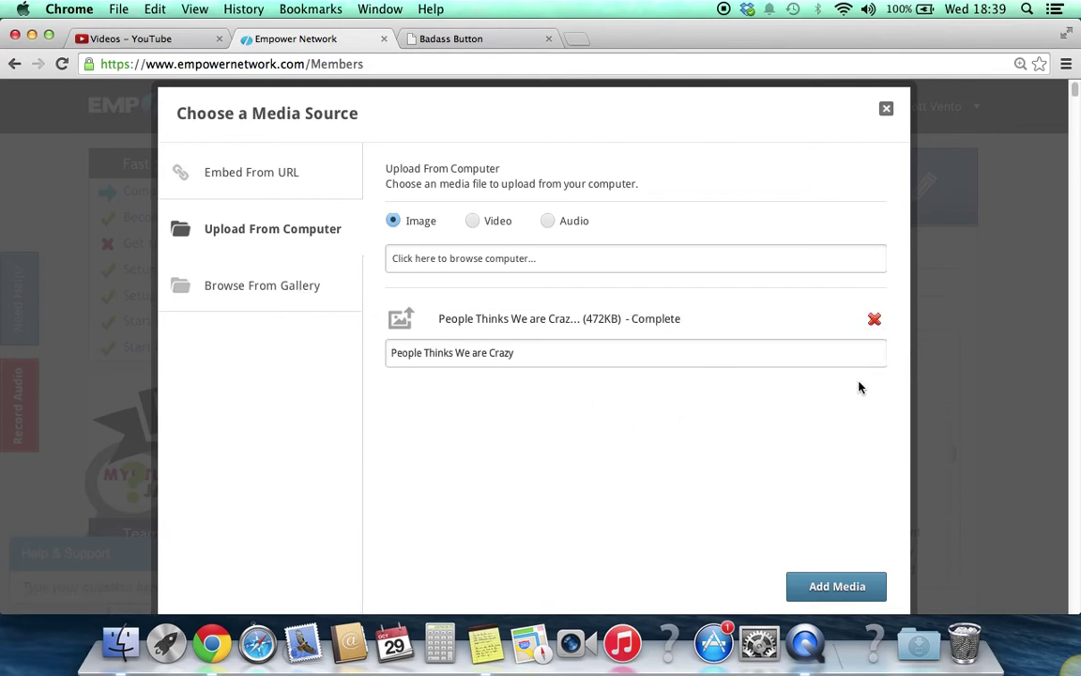
click(831, 588)
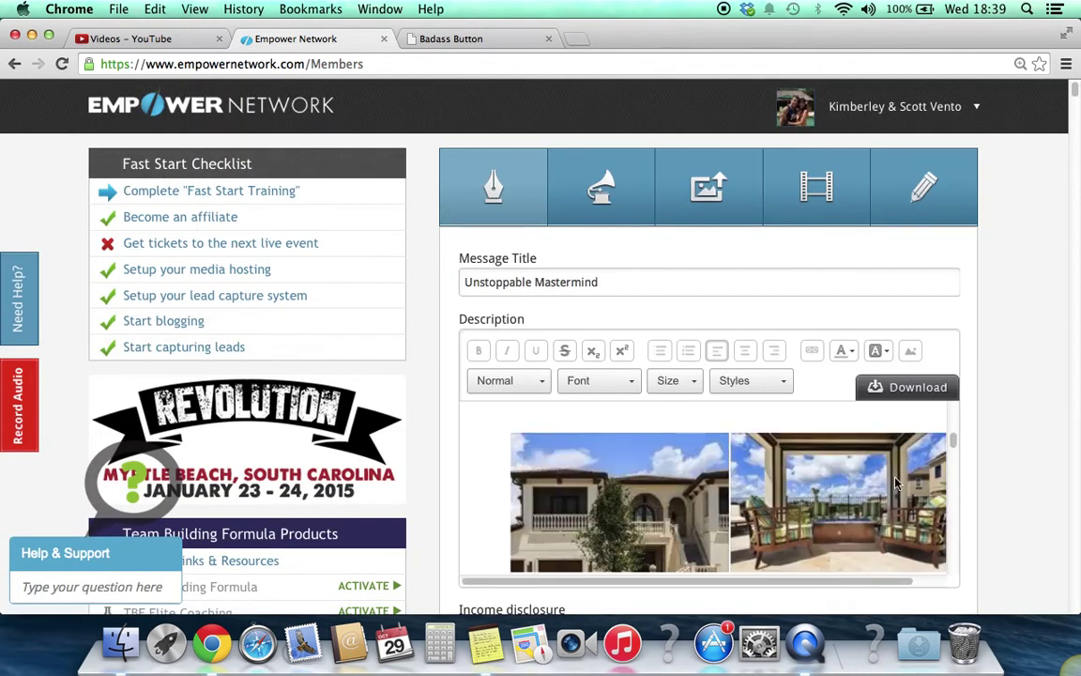
Examine the size and alignment settings in the inserted mansion collage's image properties, leaving them unchanged
scroll(831, 475, down, 1)
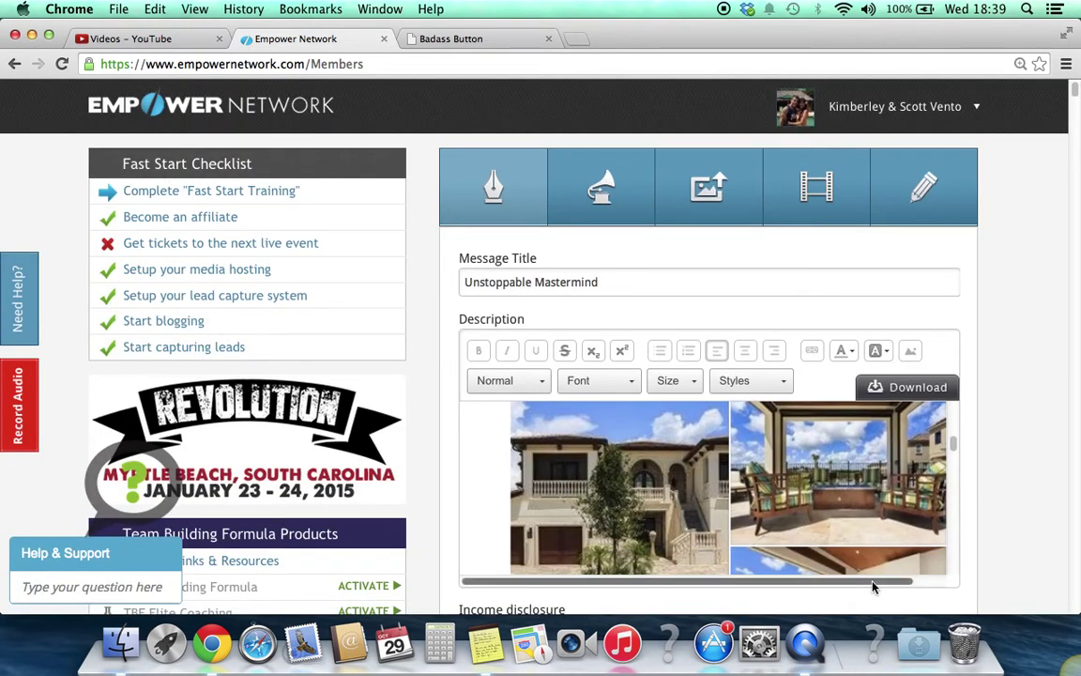
scroll(873, 583, right, 1)
scroll(785, 505, down, 2)
double_click(672, 490)
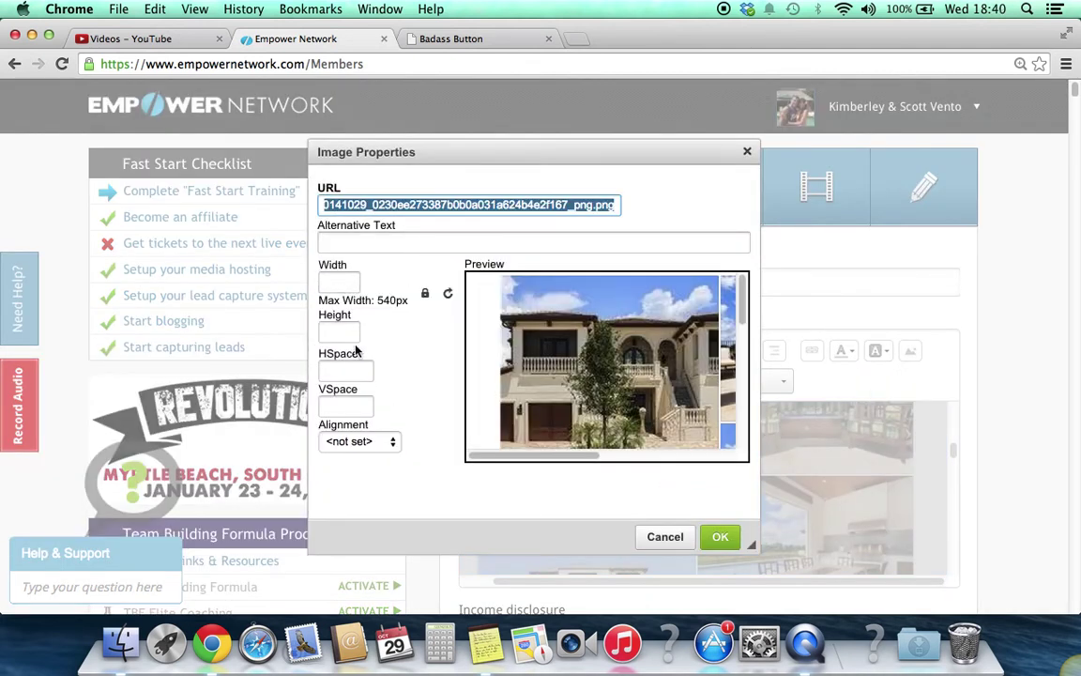
click(669, 538)
Remove an extra blank line between the mansion collage and the "We trained with the industry's top leaders" paragraph
scroll(791, 496, down, 1)
scroll(792, 496, down, 3)
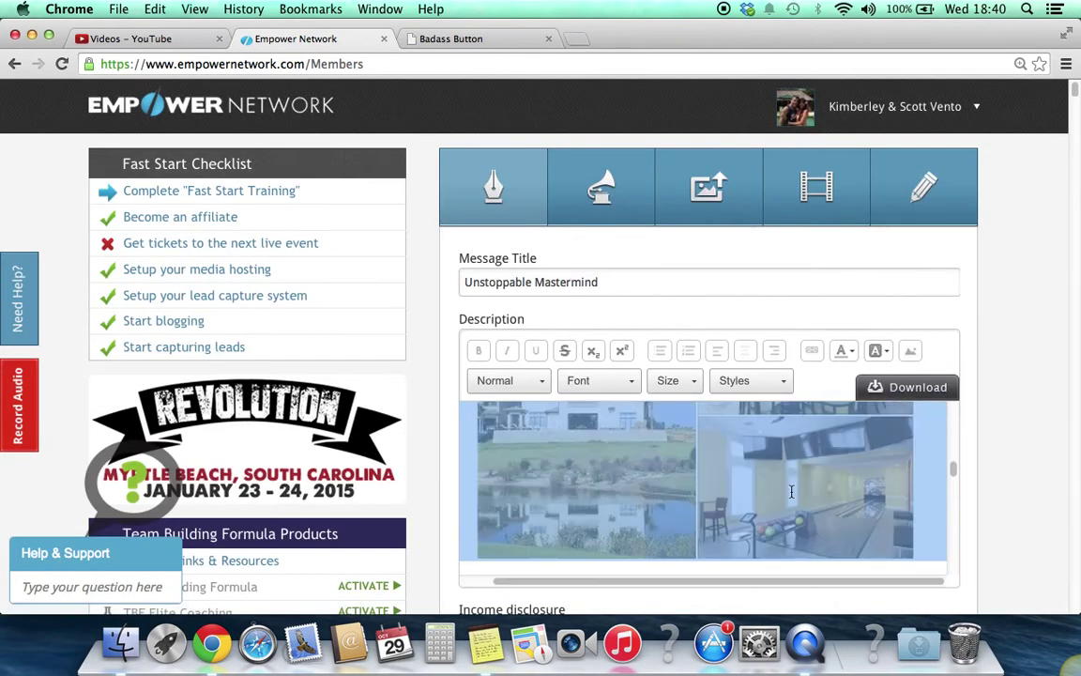
click(598, 456)
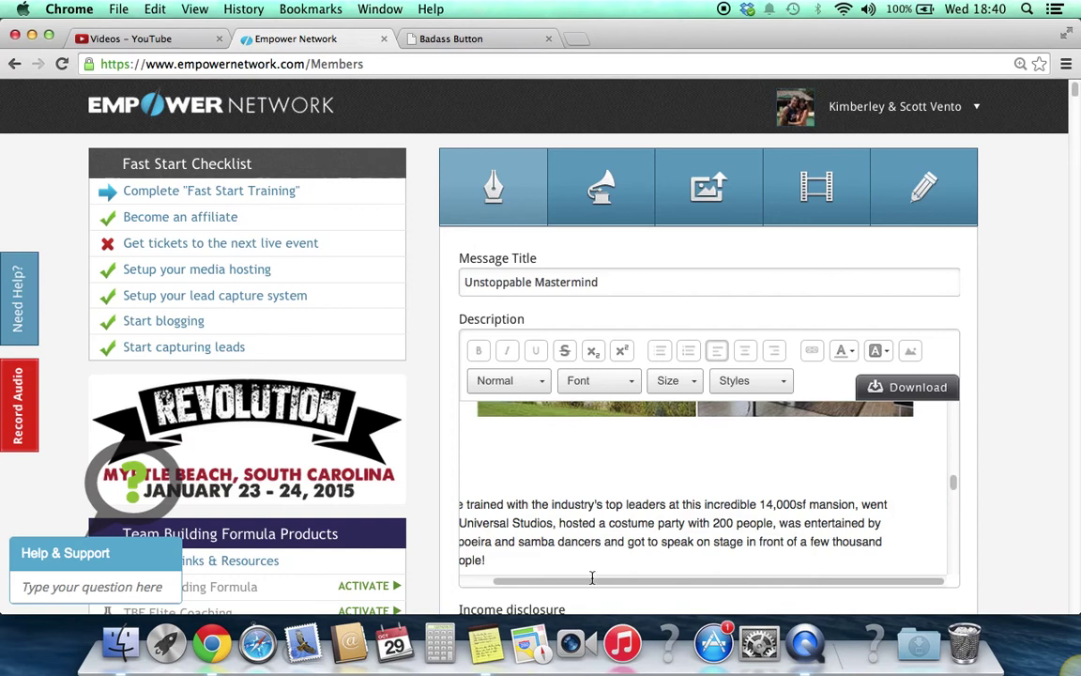
drag(582, 582, 491, 538)
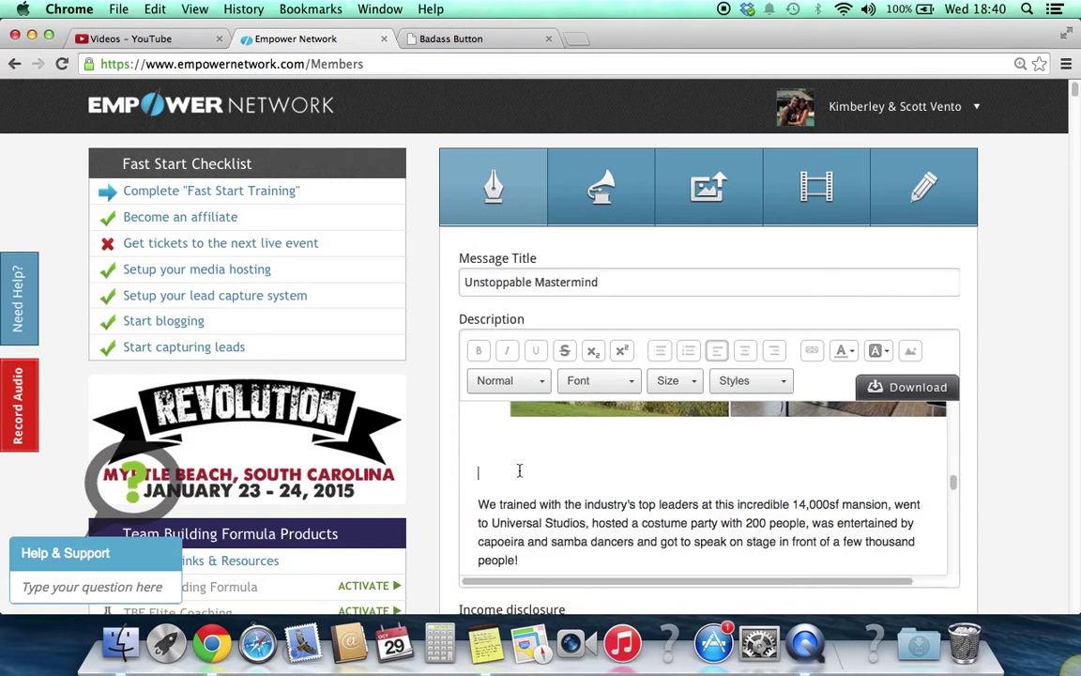
key(BackSpace)
Remove the empty lines between the "We trained" paragraph and the "Insert Pic" placeholder below it
scroll(550, 519, down, 2)
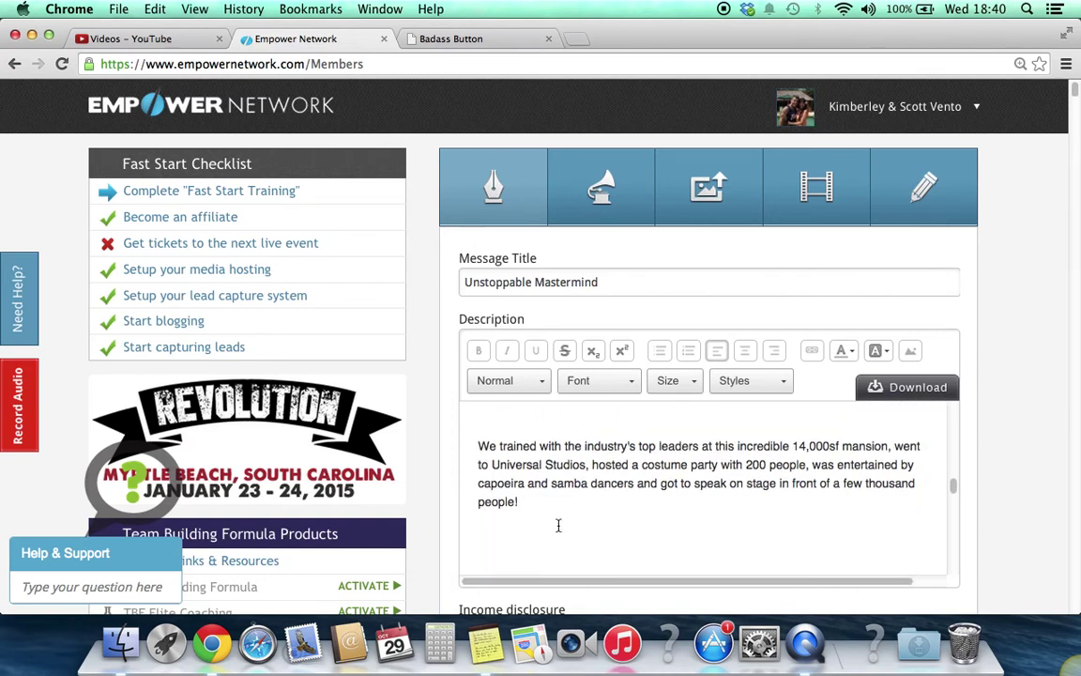
key(BackSpace)
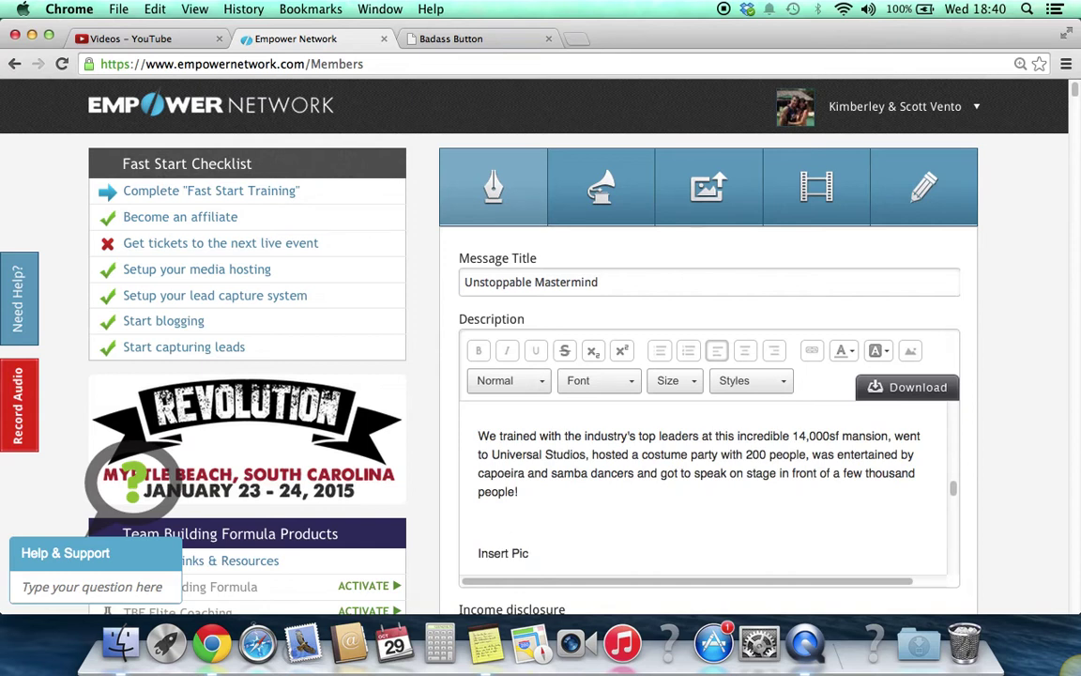
key(BackSpace)
Replace the "Insert Pic" placeholder below the "We trained" paragraph with the image Blog collage.jpg, uploaded from the Blog post photos folder
drag(560, 532, 476, 523)
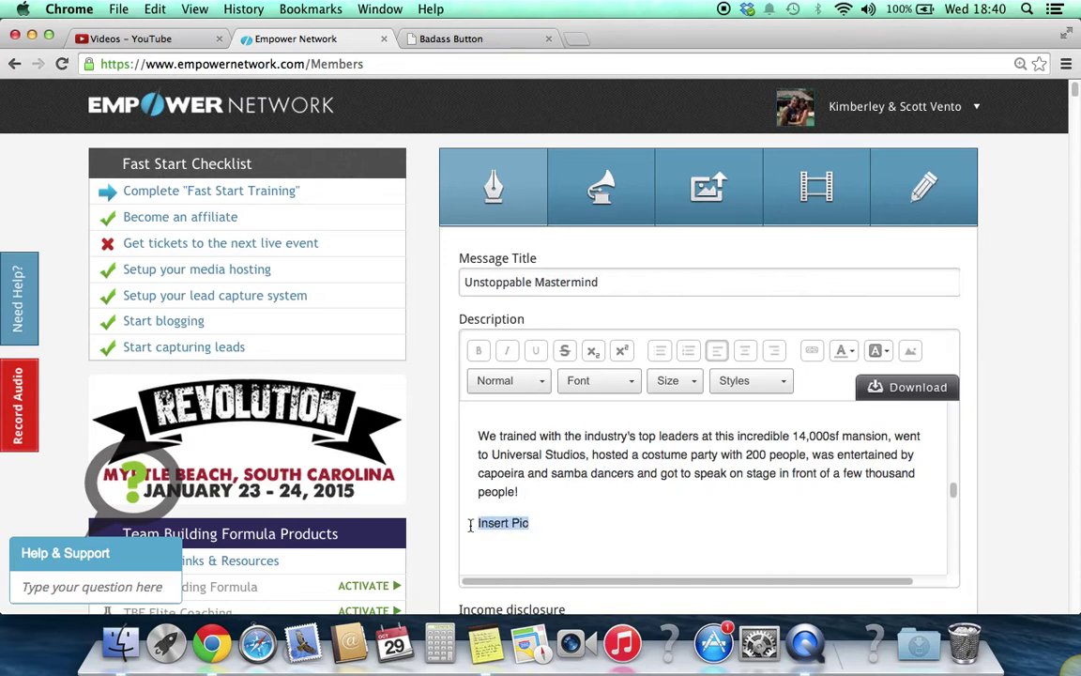
key(BackSpace)
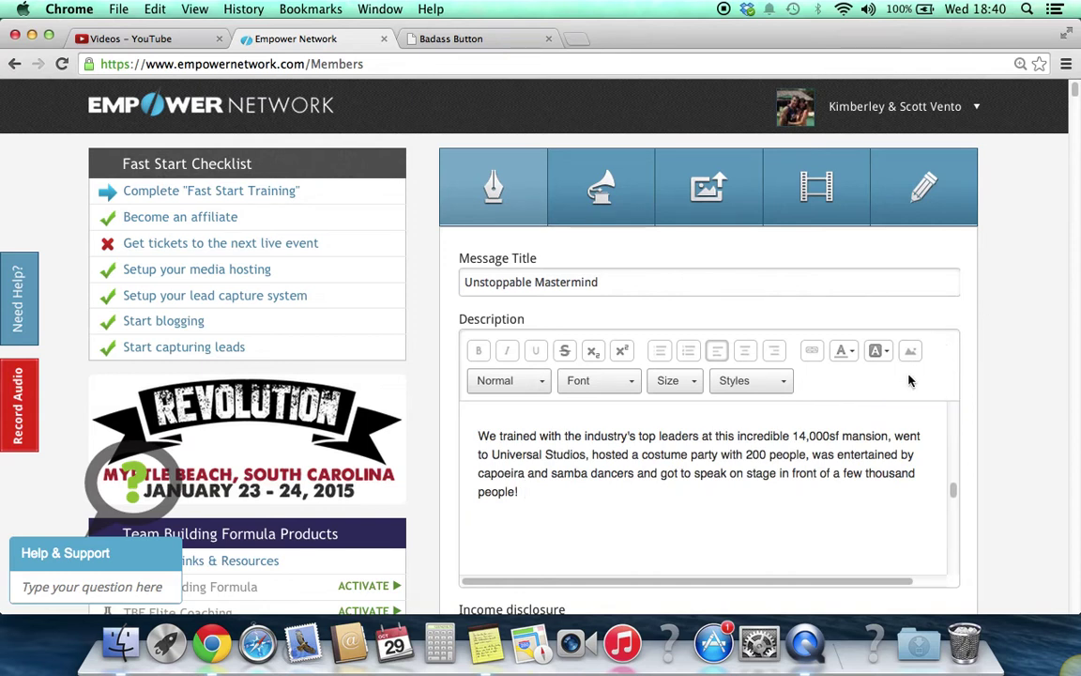
click(910, 352)
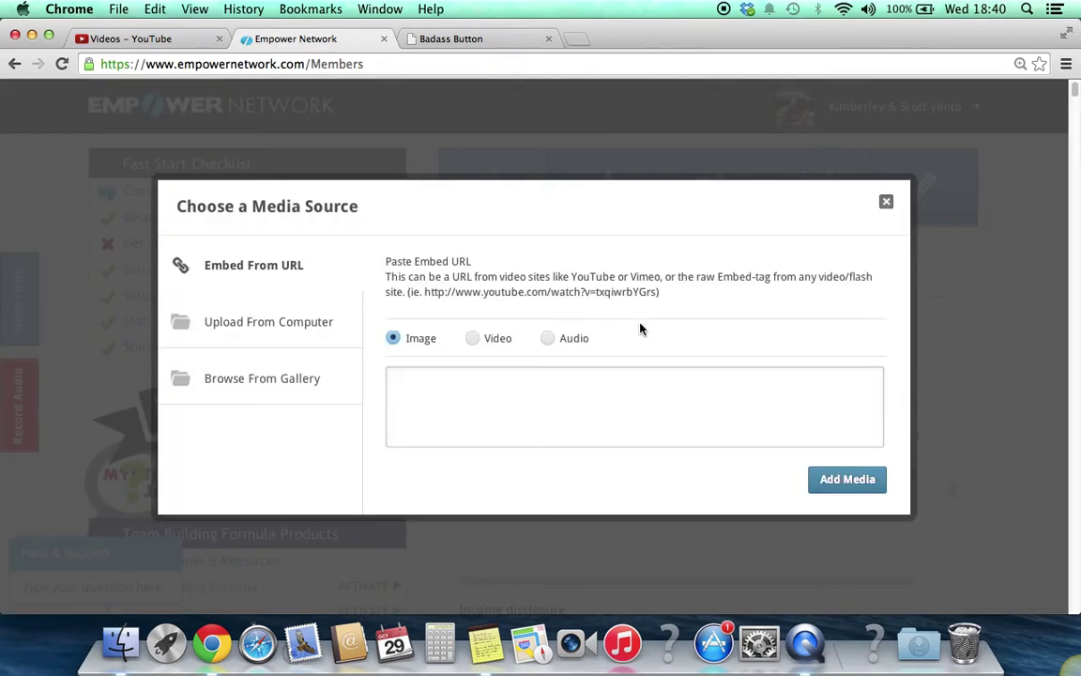
click(253, 322)
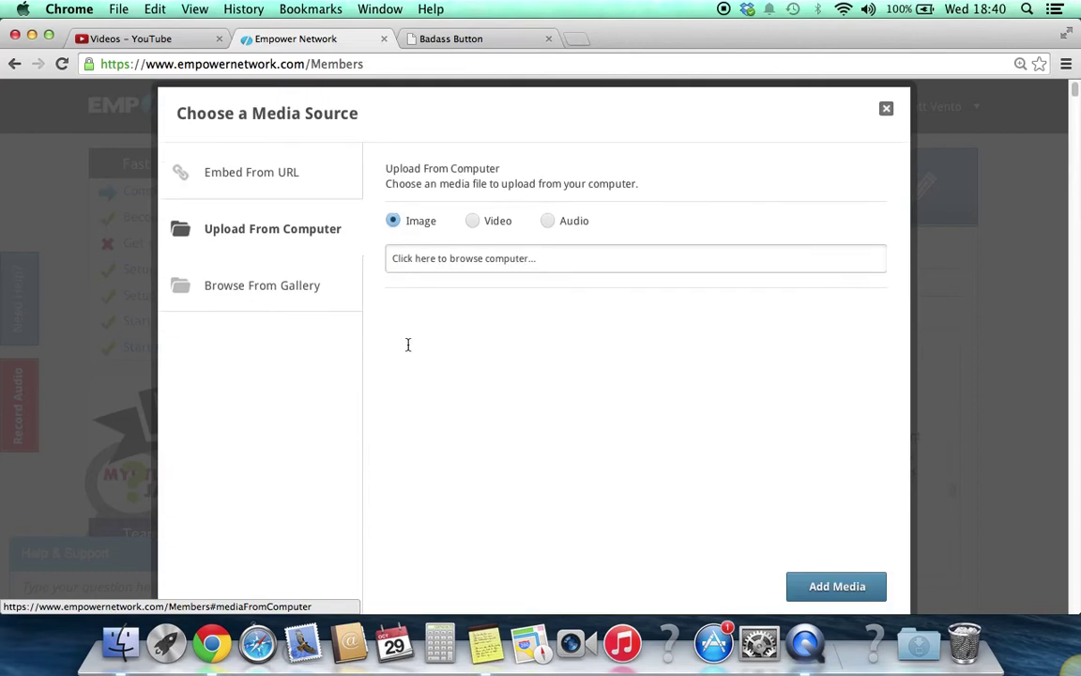
click(541, 262)
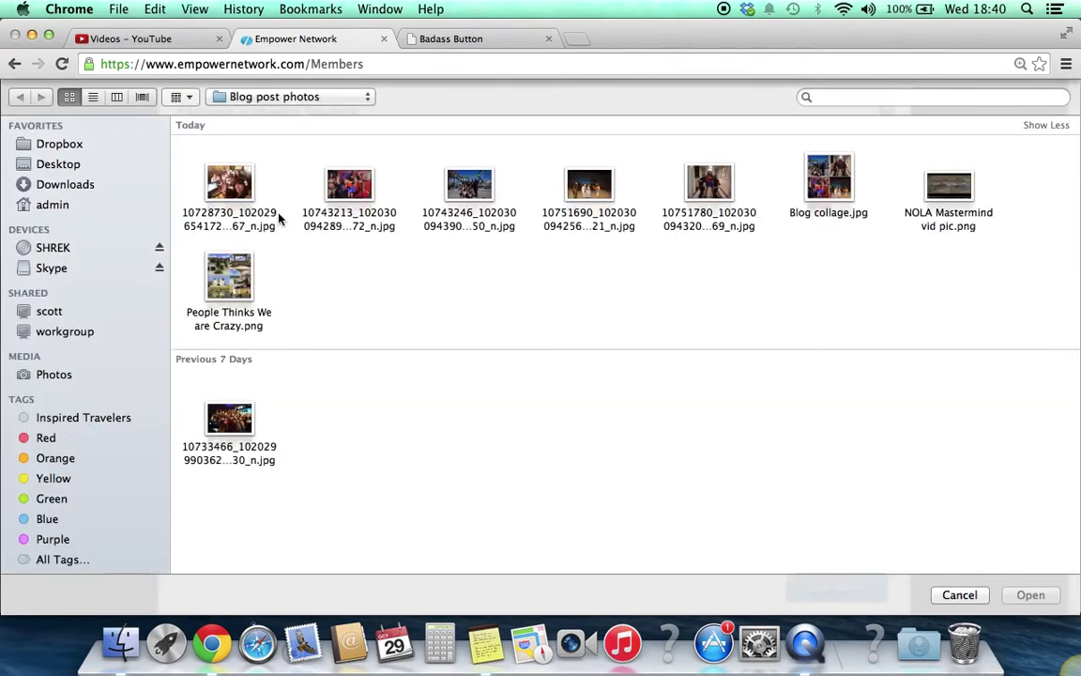
click(828, 180)
click(1030, 595)
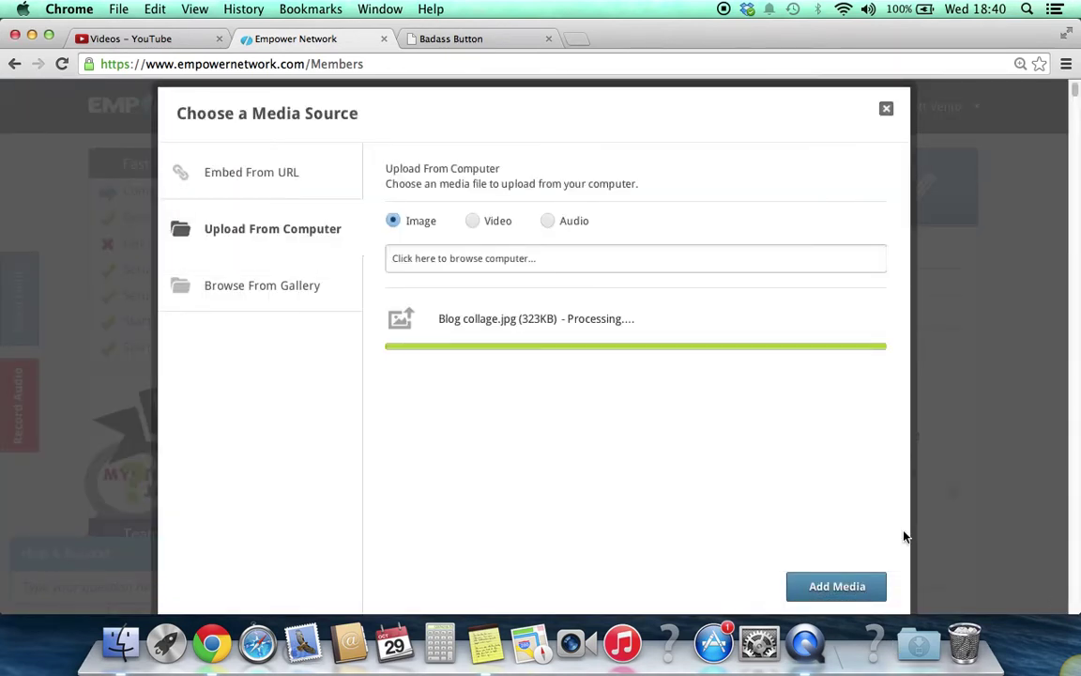
click(849, 587)
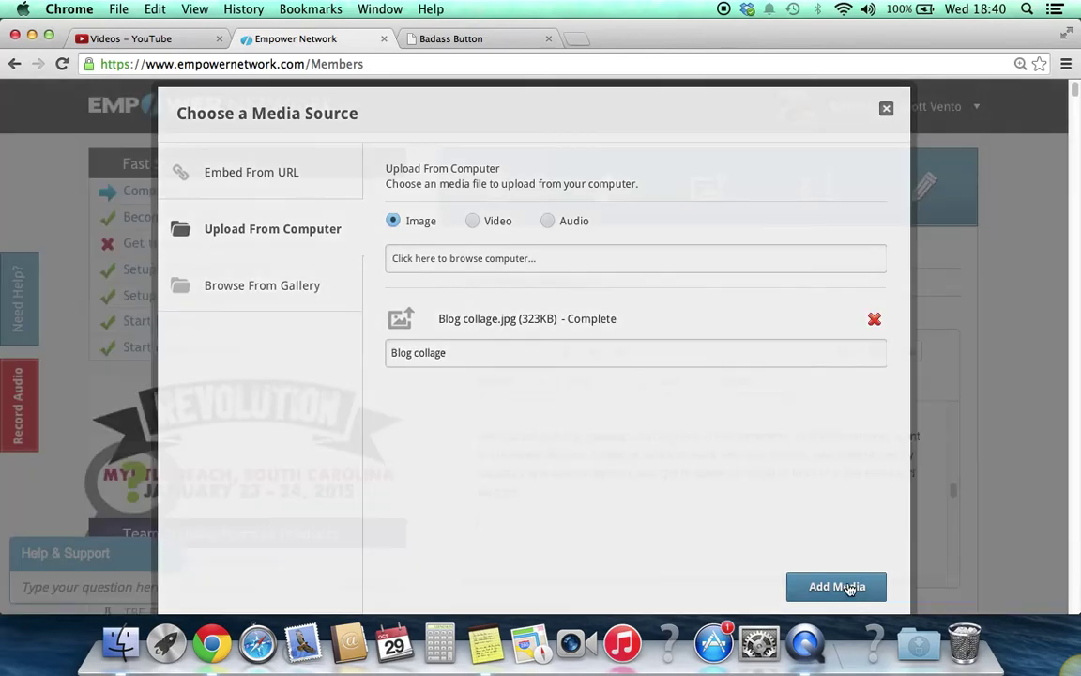
Tighten the blank space above and below the "We are so very grateful" paragraph that follows the second collage
scroll(775, 443, down, 5)
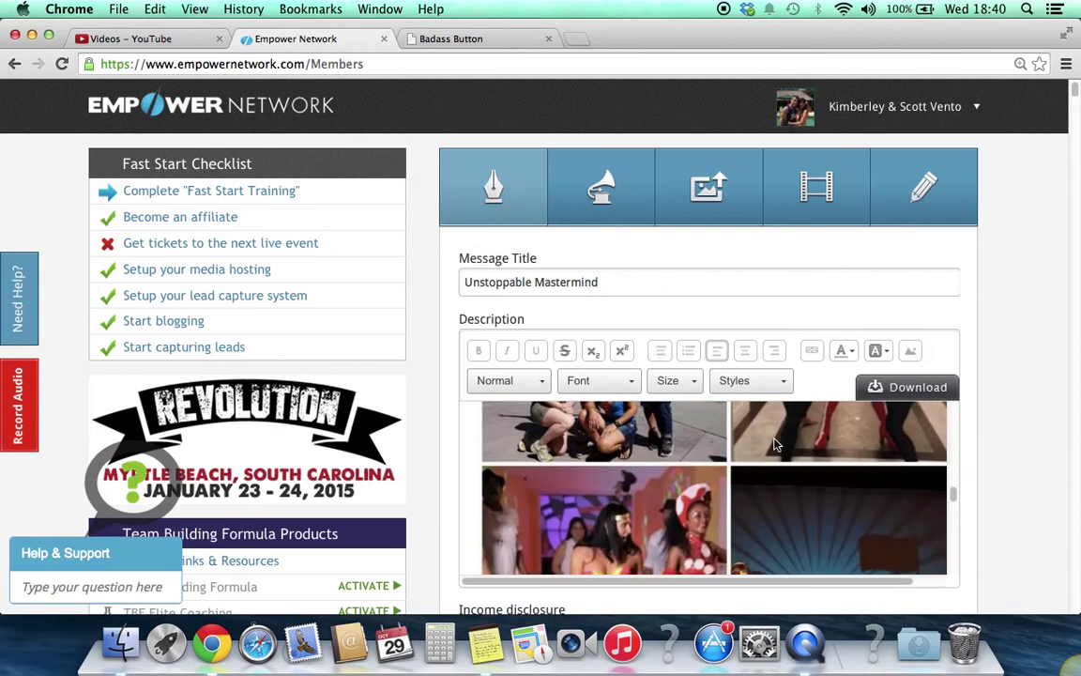
click(537, 521)
key(BackSpace)
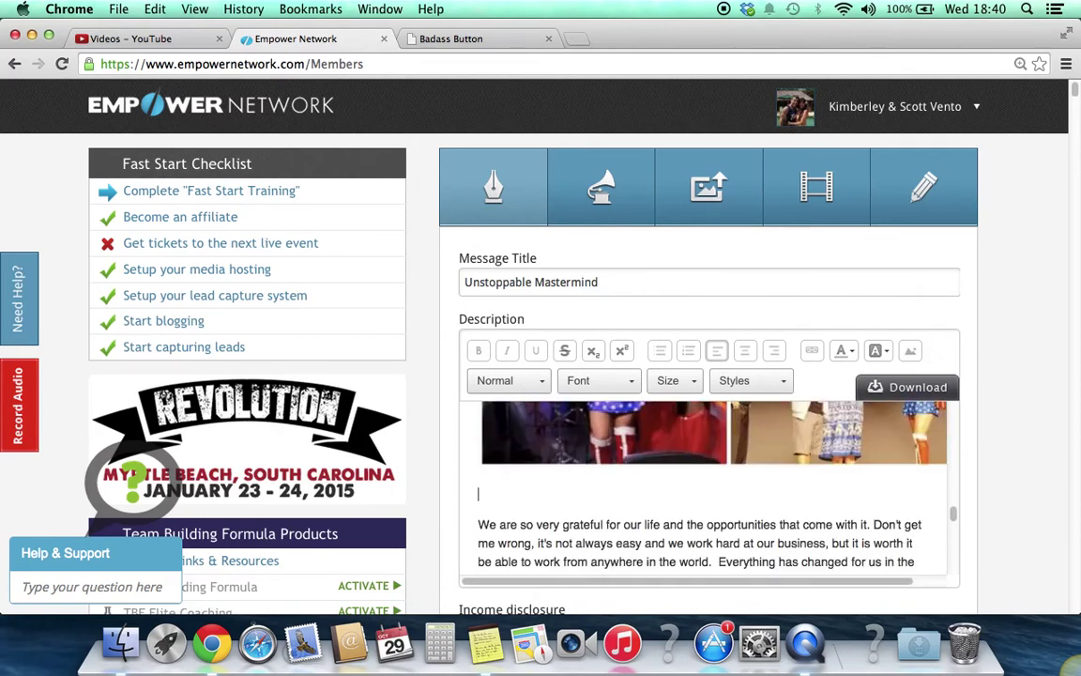
scroll(639, 464, up, 5)
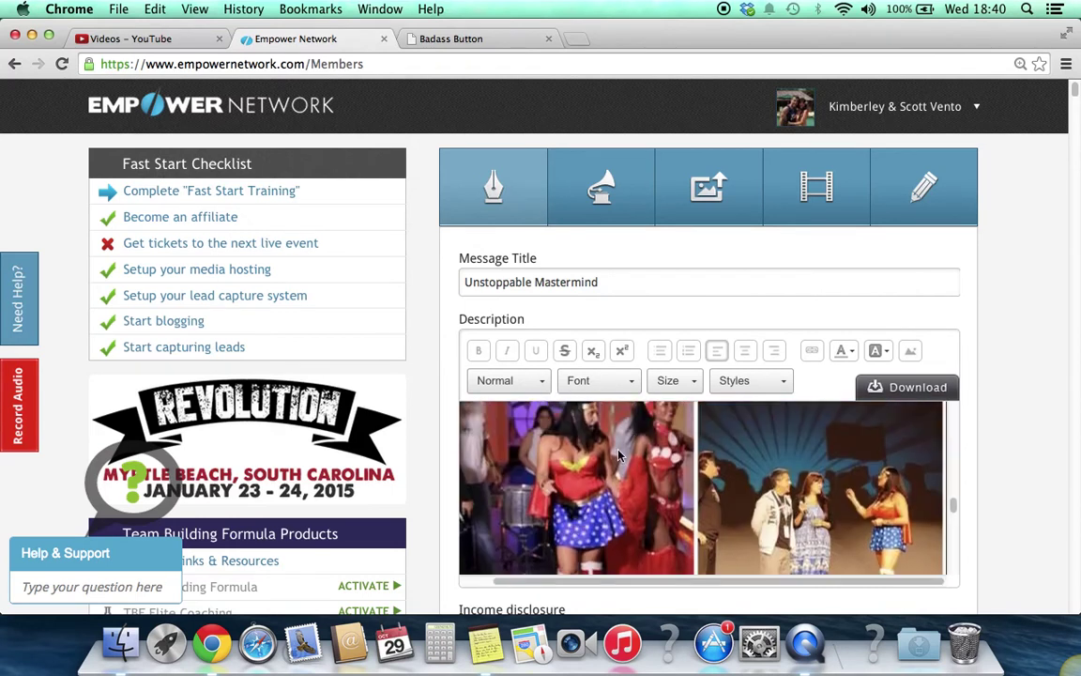
scroll(639, 464, down, 4)
scroll(595, 480, up, 1)
scroll(595, 480, up, 1)
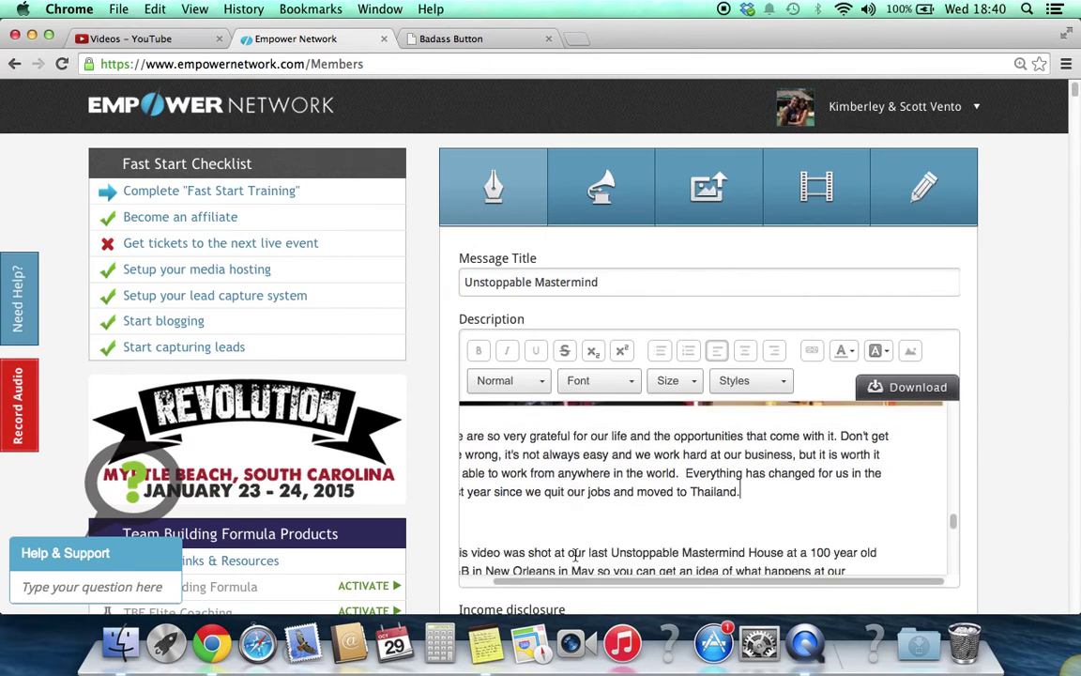
scroll(557, 539, down, 2)
scroll(599, 587, left, 1)
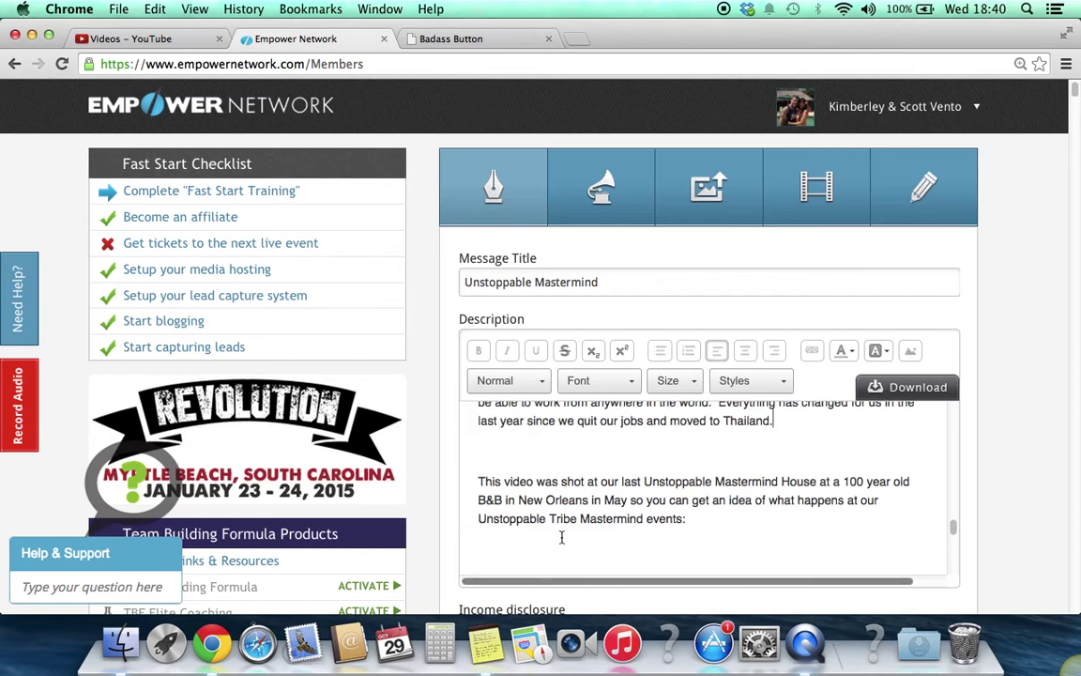
Delete the "Insert Pic of Nola Mastermind" placeholder and the extra blank lines above the isuccessformula.com link
scroll(561, 536, down, 3)
click(537, 477)
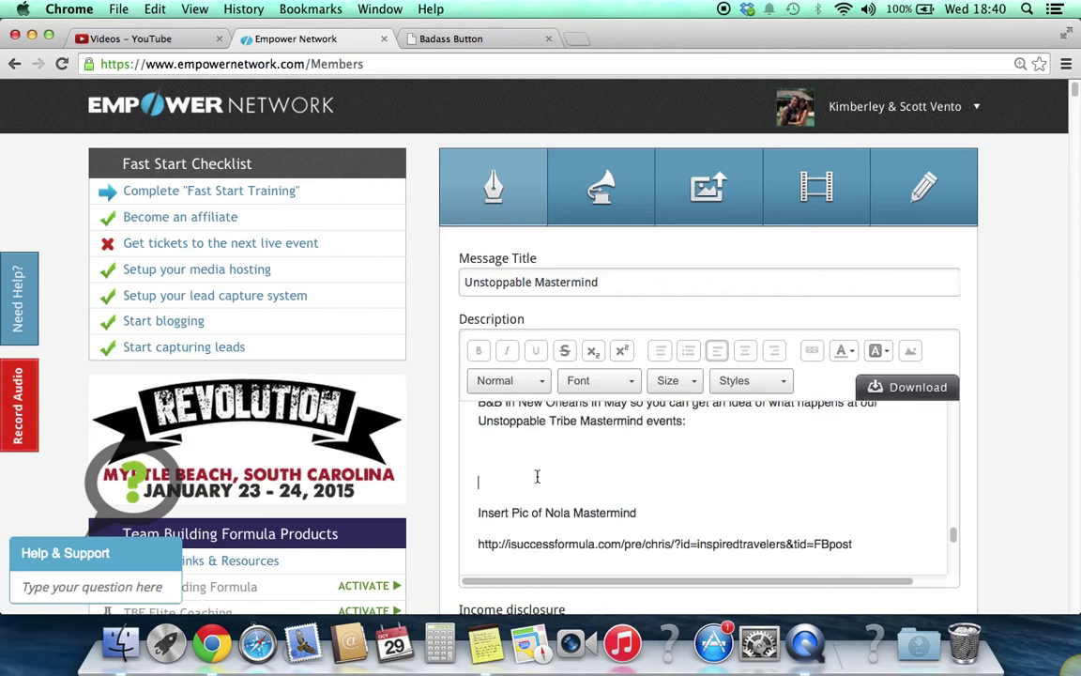
key(BackSpace)
triple_click(633, 483)
drag(478, 482, 661, 480)
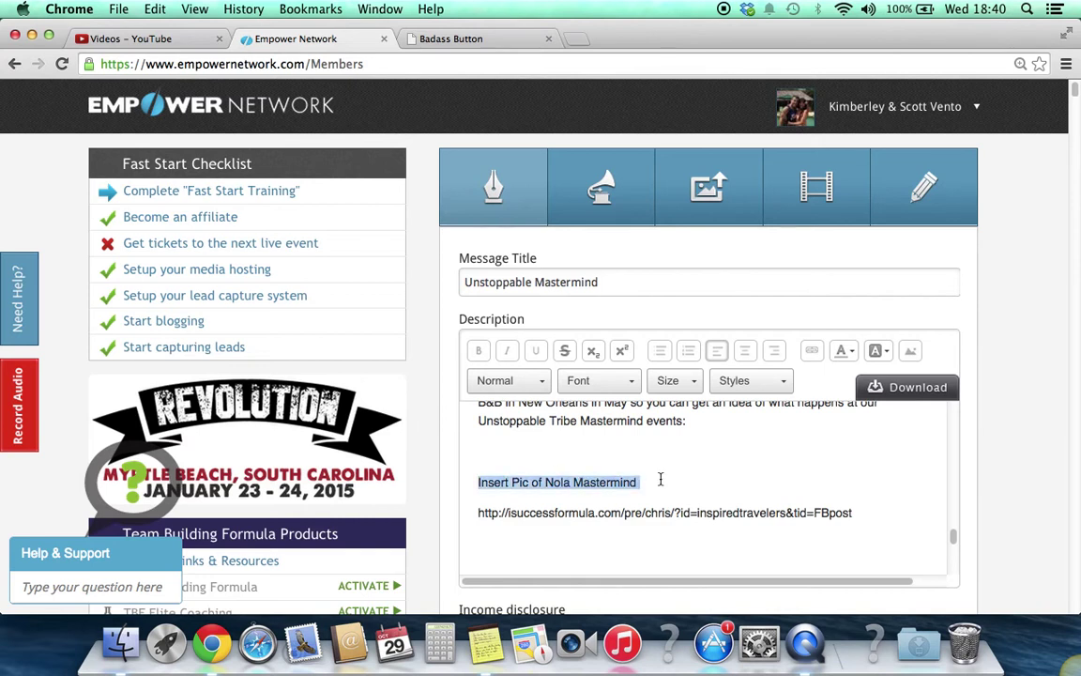
key(BackSpace)
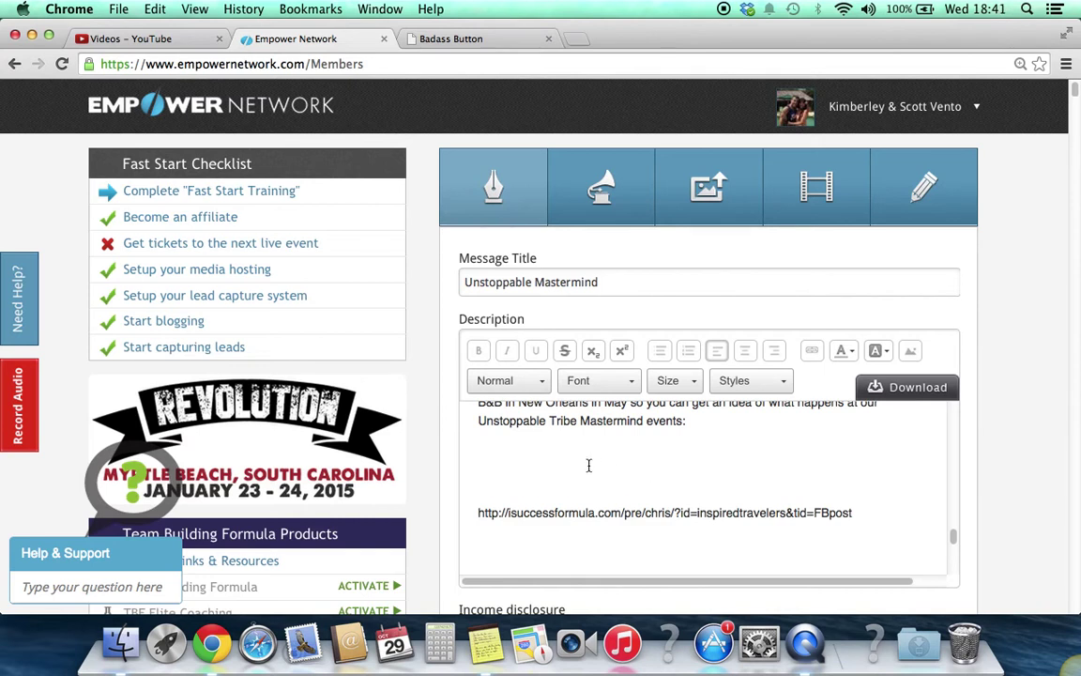
scroll(571, 464, down, 1)
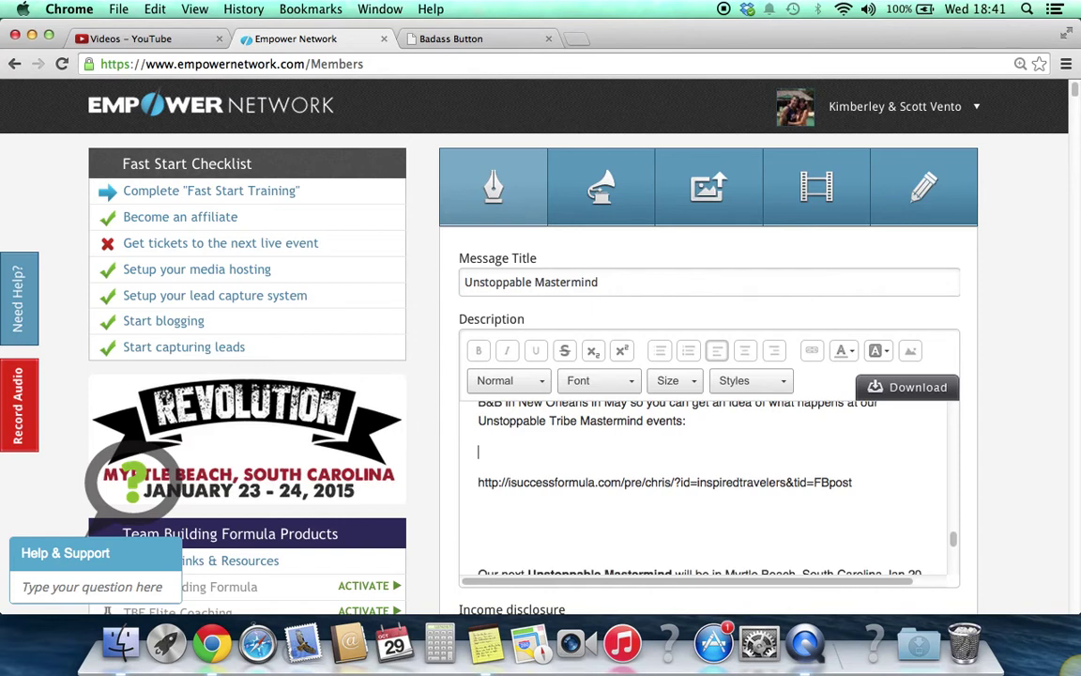
Insert the image NOLA Mastermind vid pic.png, uploaded from the Blog post photos folder, on the empty line above the isuccessformula.com link
click(913, 352)
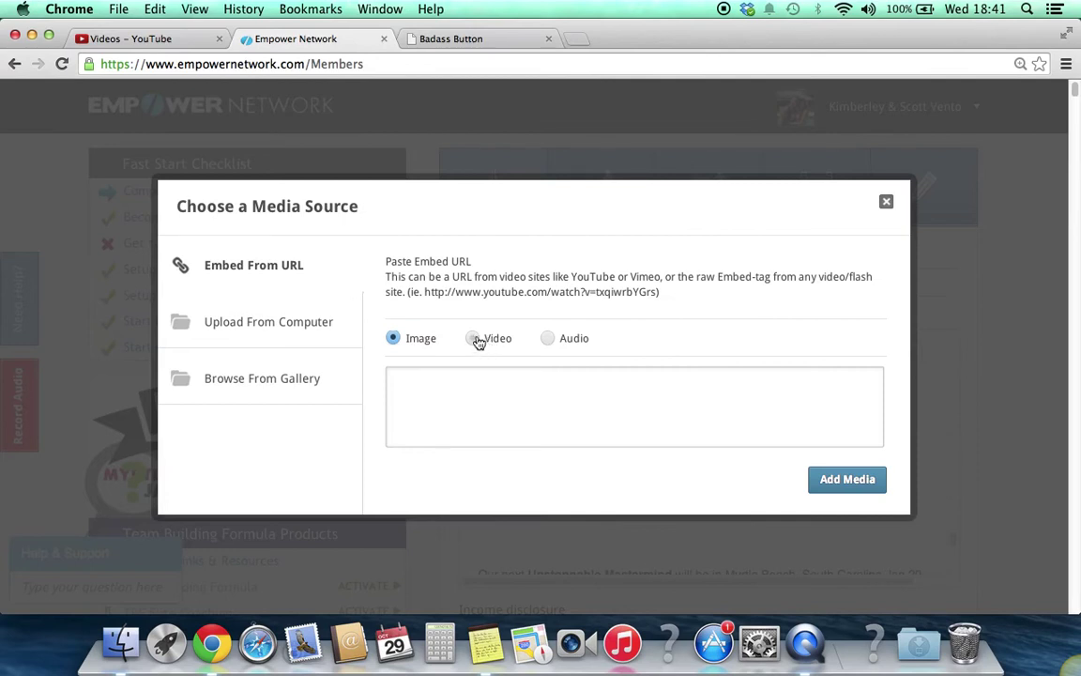
click(474, 341)
click(394, 342)
click(287, 321)
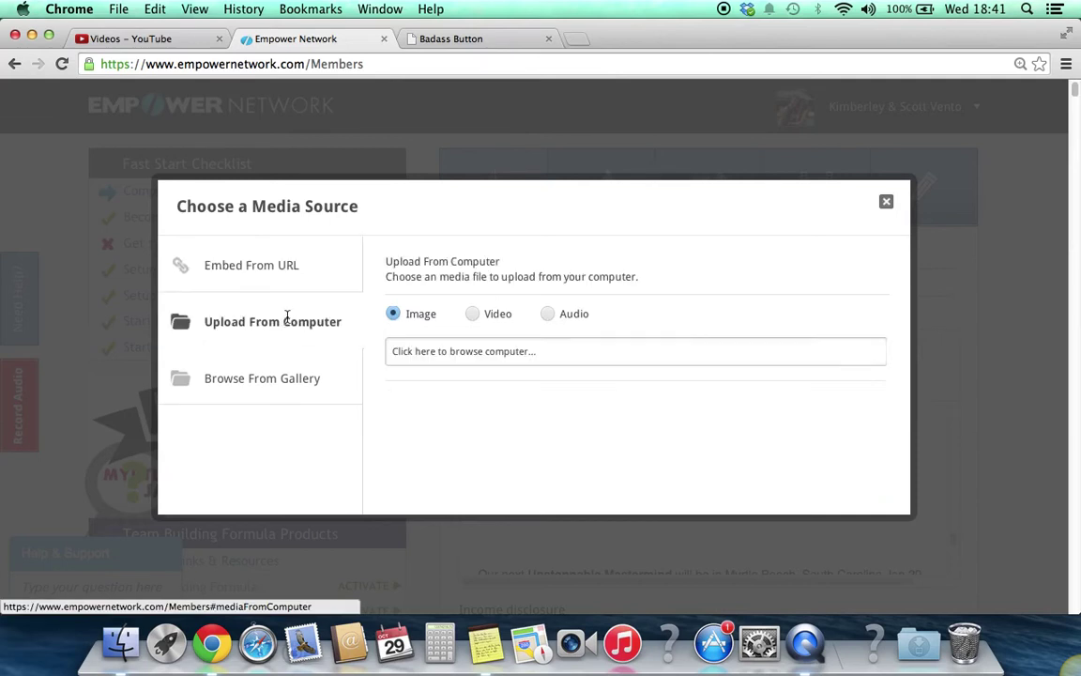
click(521, 264)
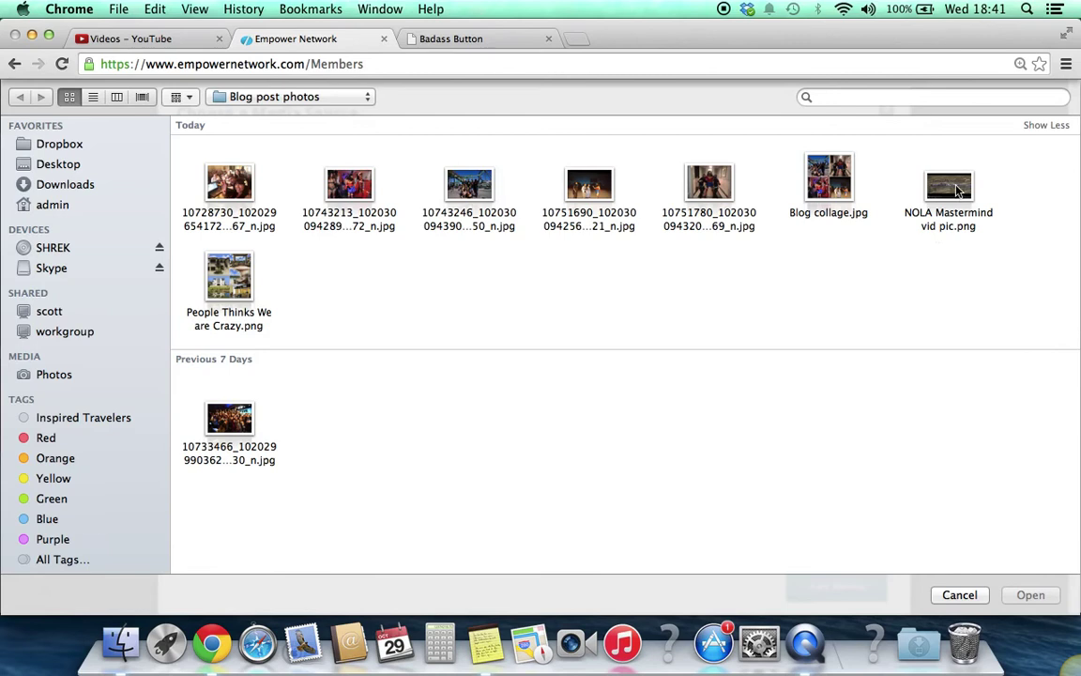
click(956, 190)
click(1030, 594)
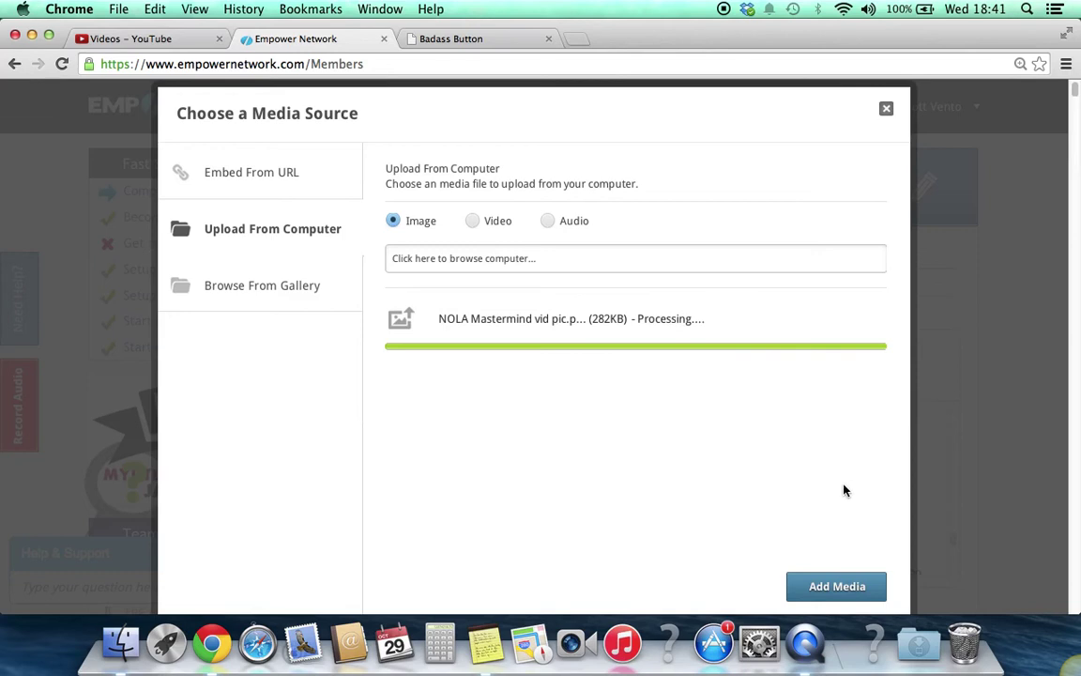
click(836, 586)
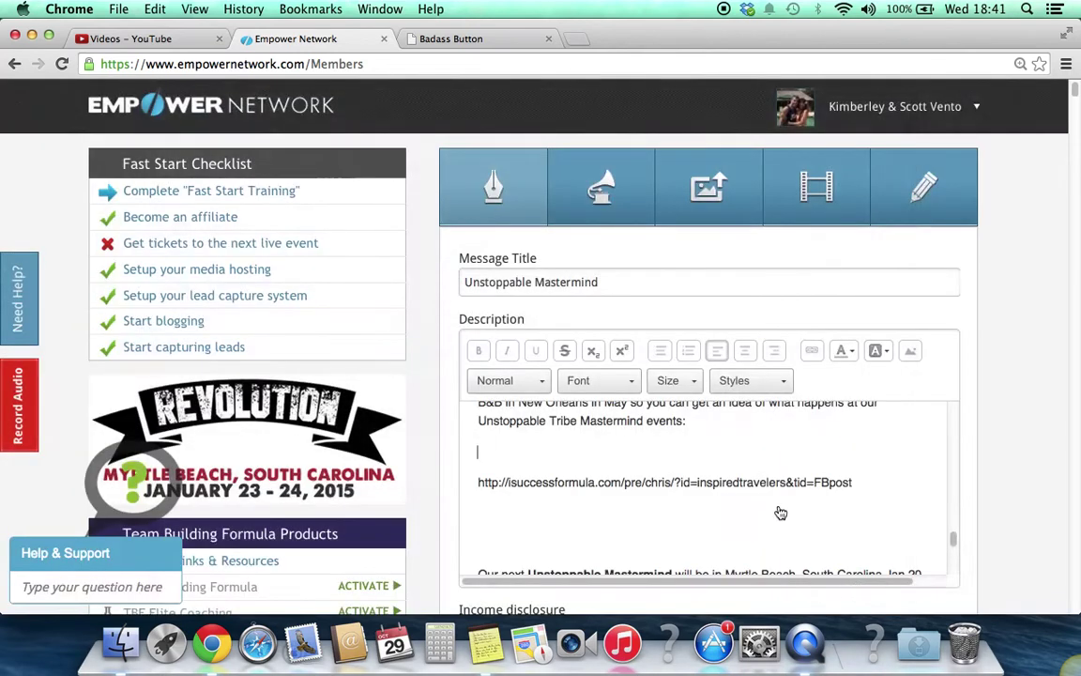
Copy the isuccessformula.com URL below the New Orleans video image and delete it from the post
scroll(726, 485, down, 3)
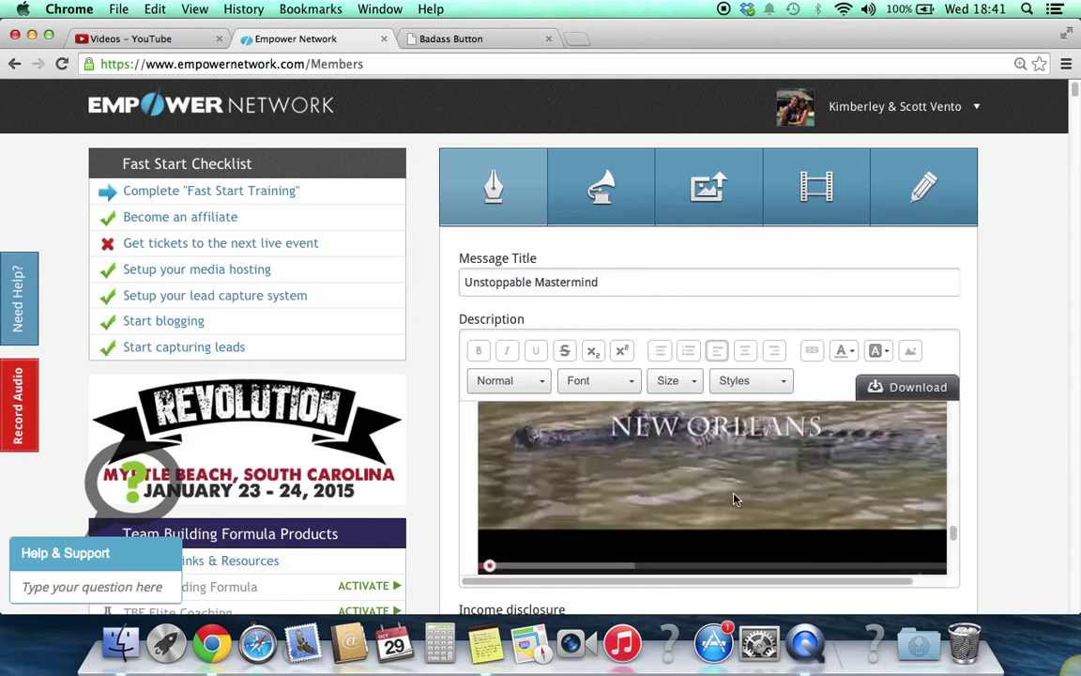
scroll(791, 502, down, 2)
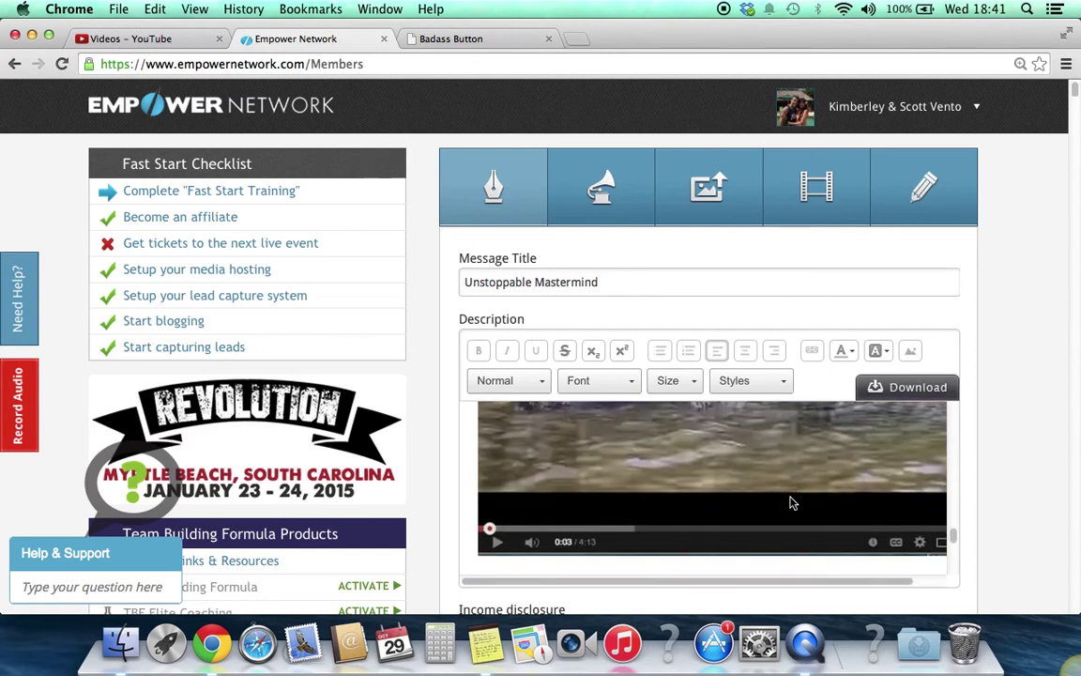
drag(862, 528, 468, 522)
key(super+c)
key(BackSpace)
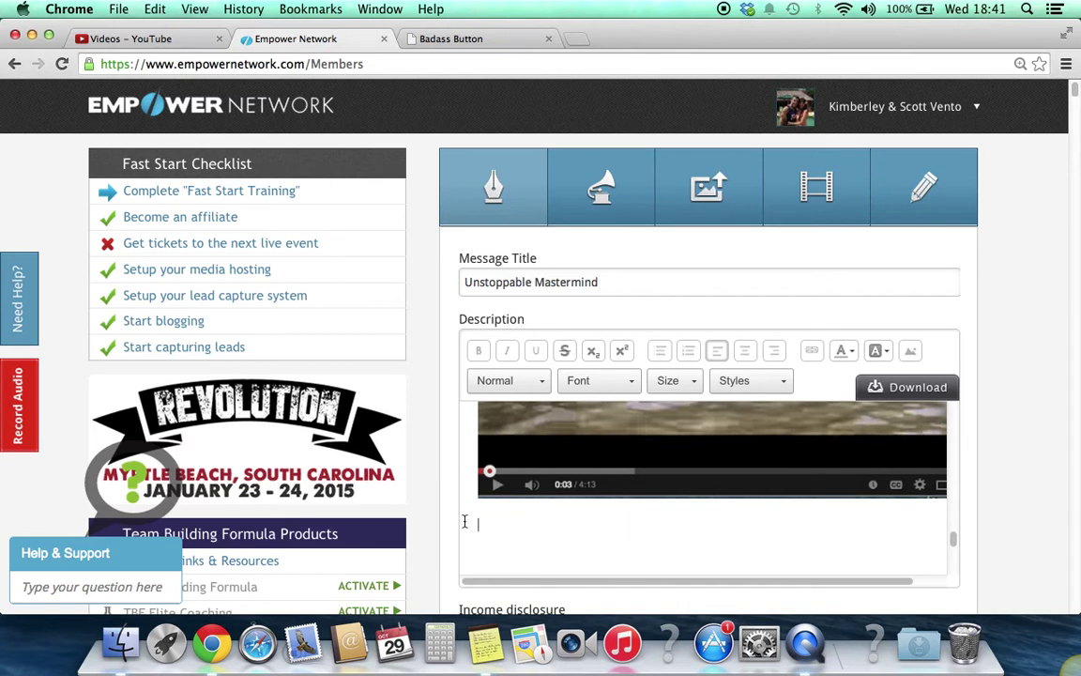
Link the New Orleans video image to the copied isuccessformula.com URL, titled "Unstoppable Mastermind" and opening in a new tab/window
click(669, 439)
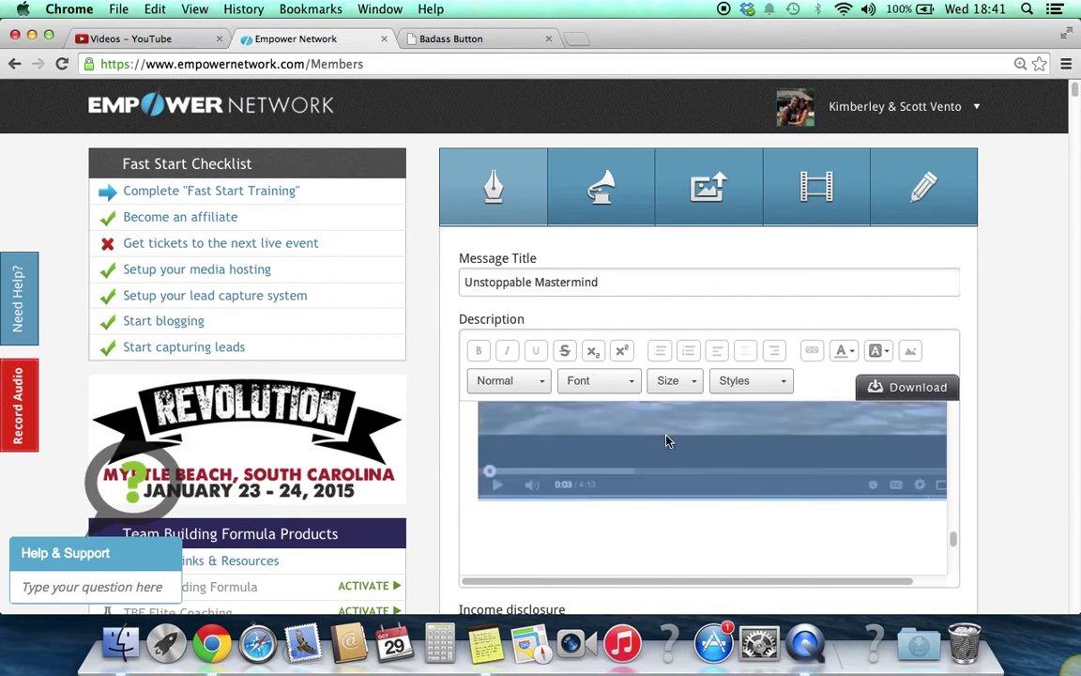
click(813, 354)
click(429, 215)
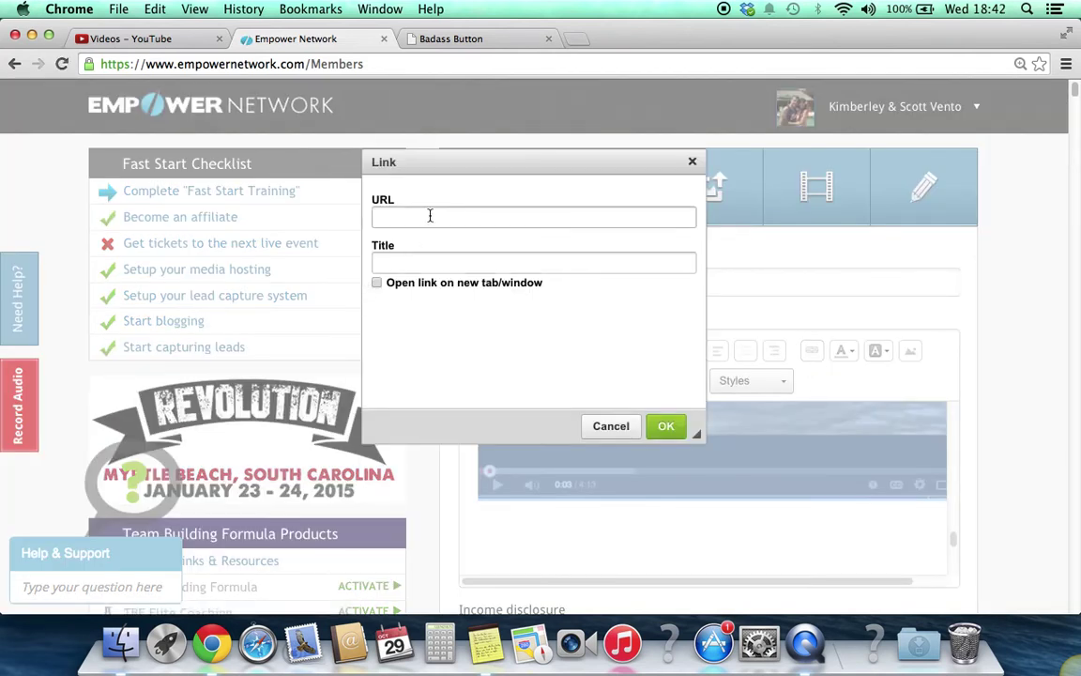
key(super+v)
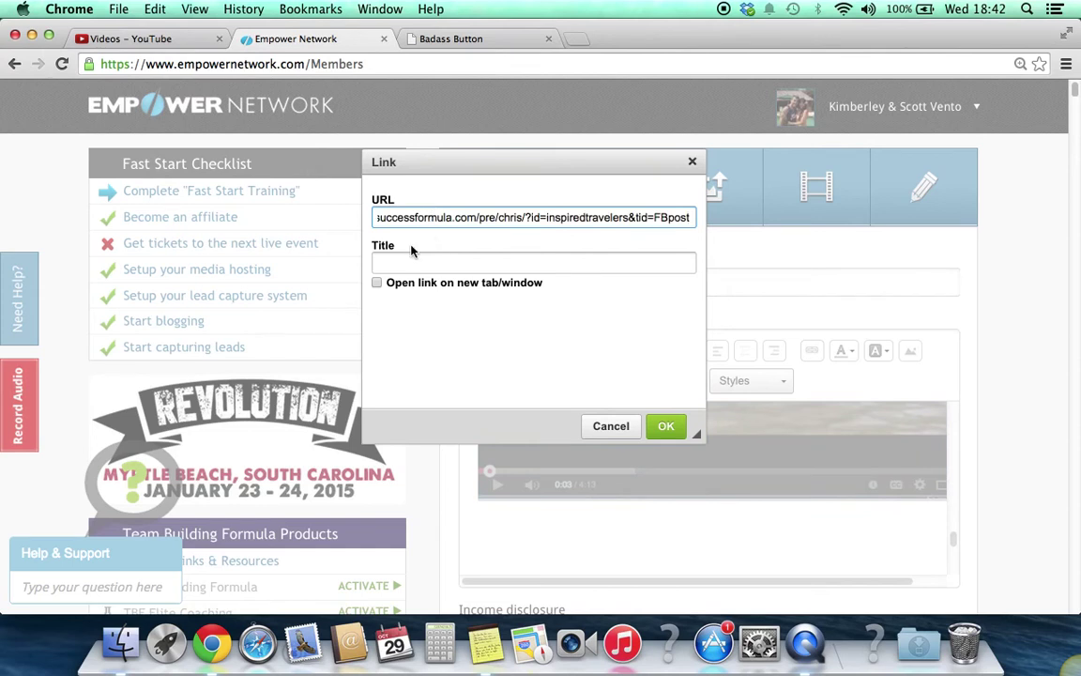
click(393, 262)
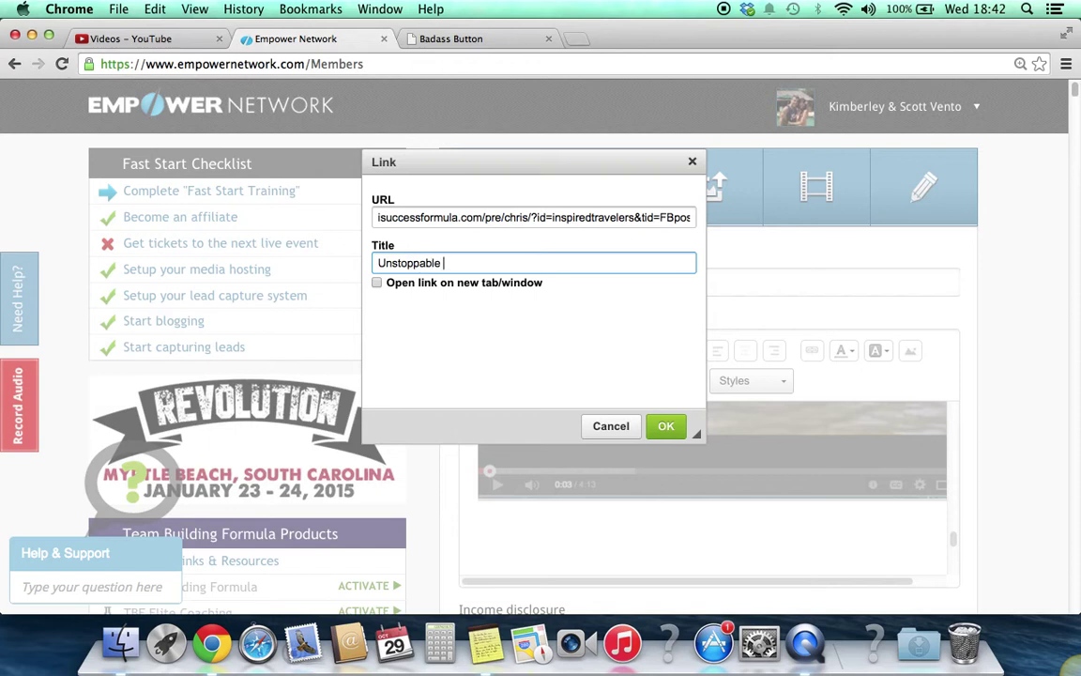
text(Unstoppable Mastermind)
click(376, 283)
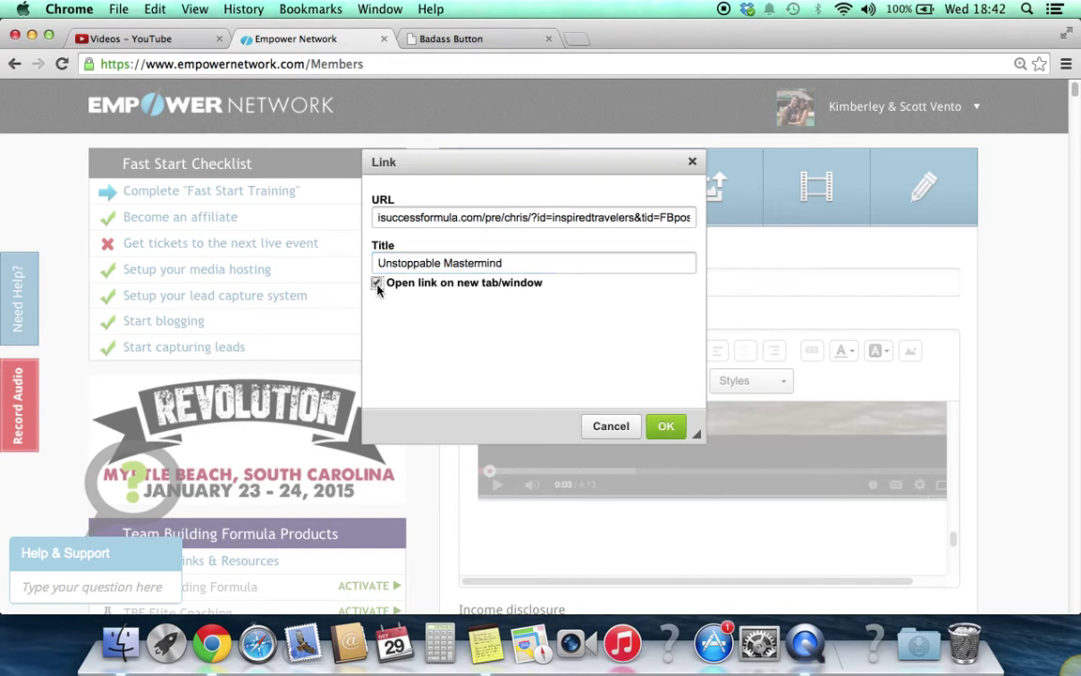
click(666, 427)
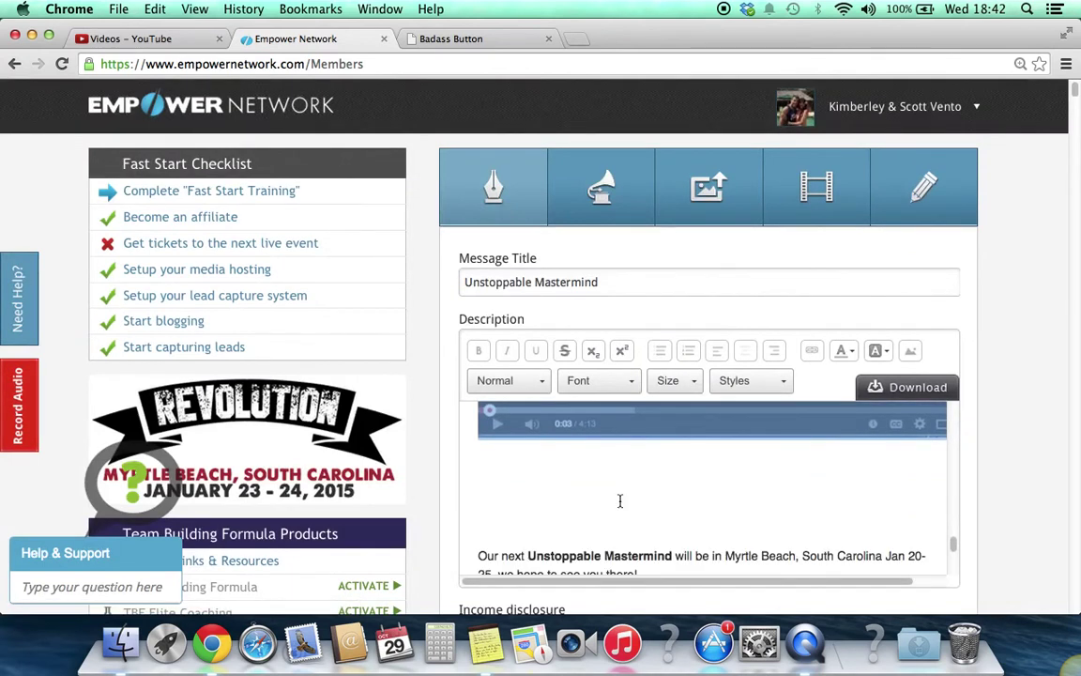
Tighten the blank space above and below the "Our next Unstoppable Mastermind" paragraph, leaving a small gap beneath the video image
key(BackSpace)
key(BackSpace)
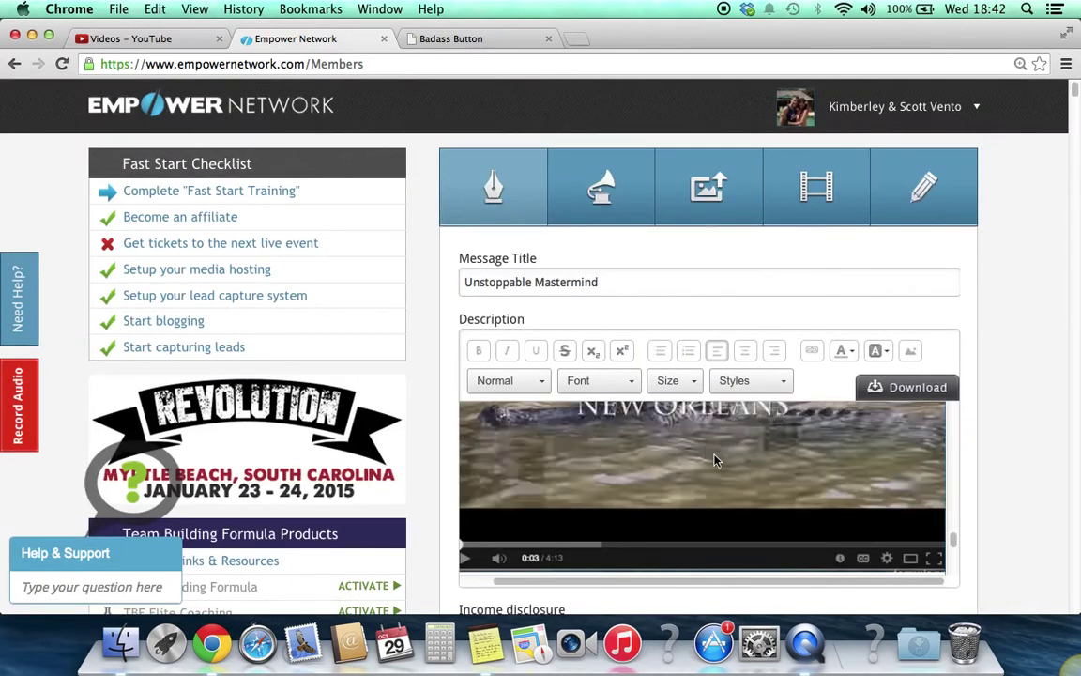
scroll(724, 448, down, 4)
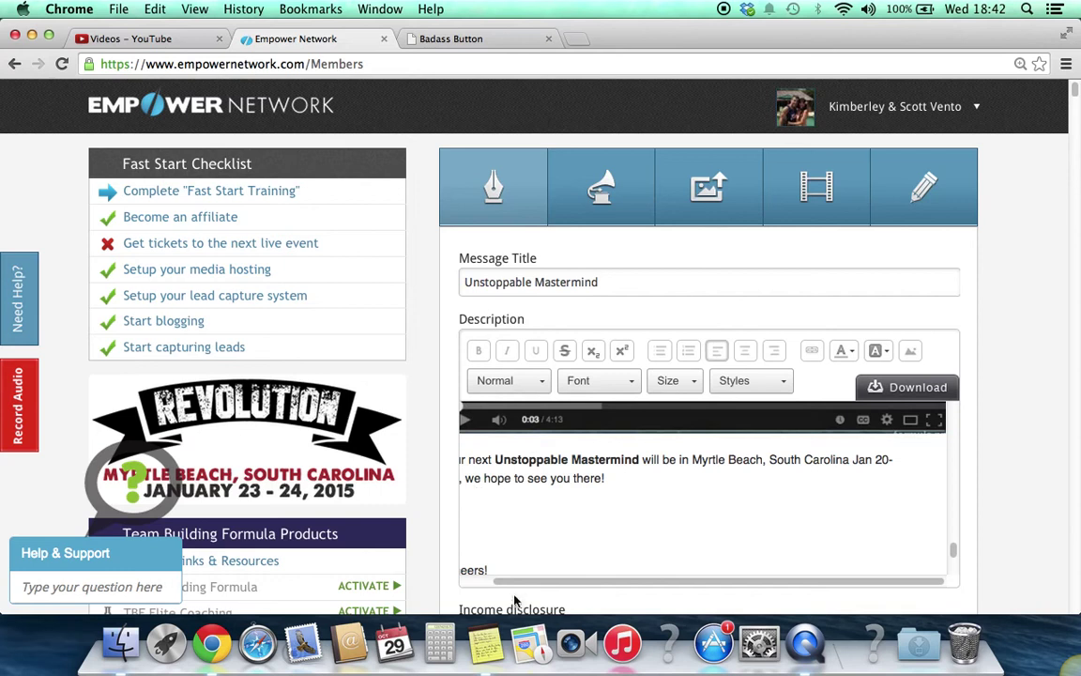
scroll(485, 462, left, 3)
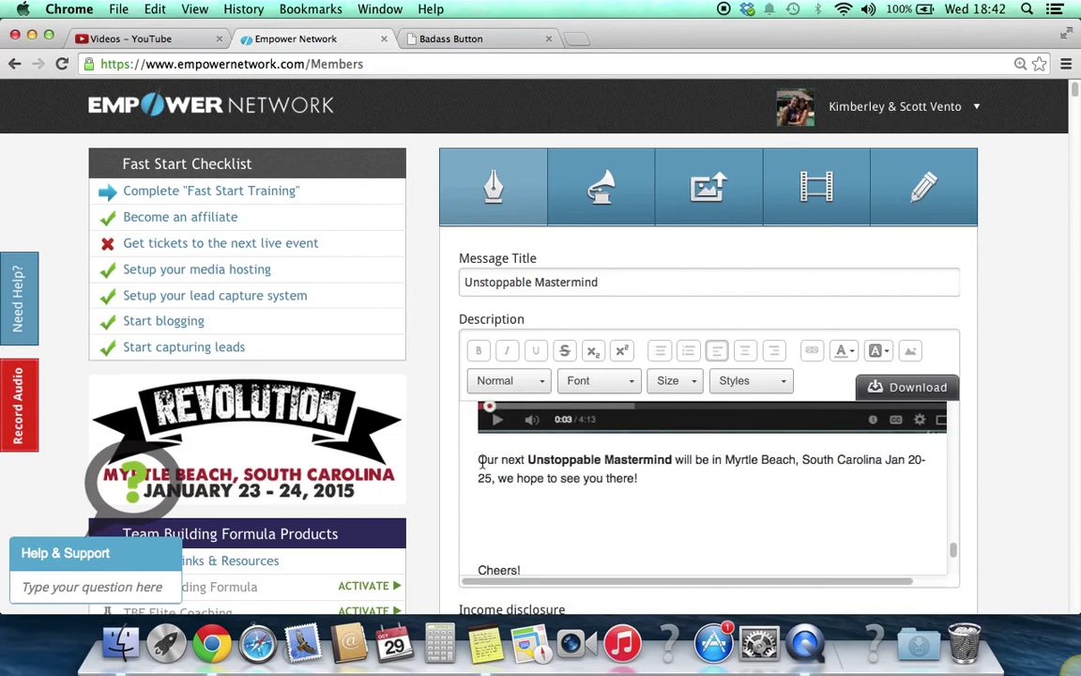
key(Return)
key(BackSpace)
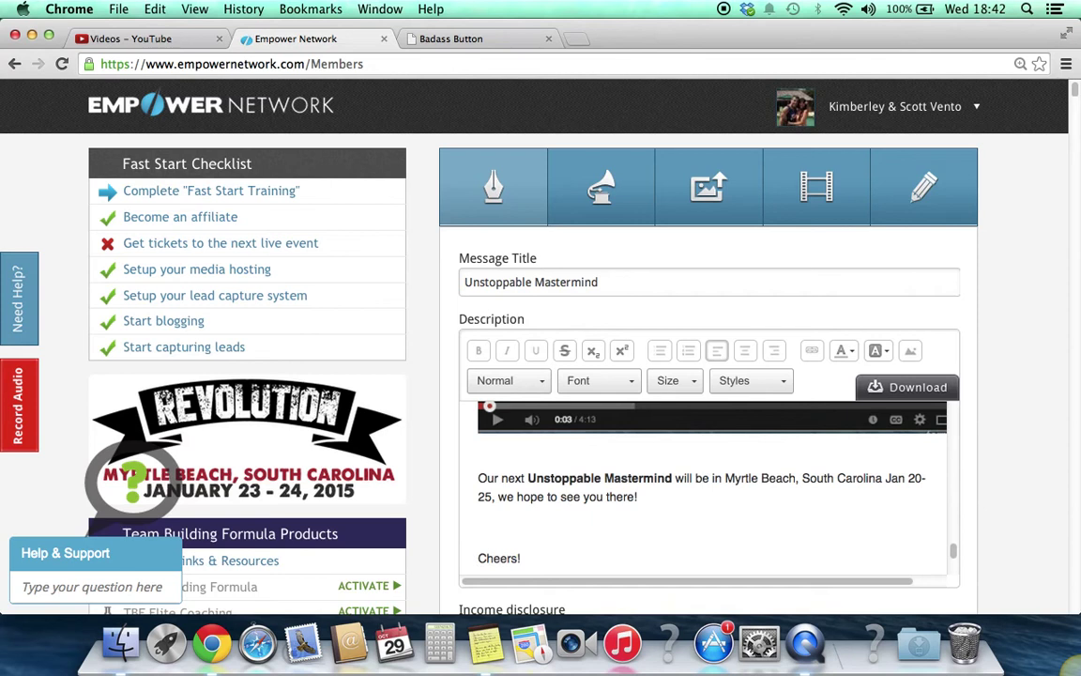
Make the whole sign-off bold, from "Cheers!" through "The Inspired Travelers"
scroll(582, 546, down, 2)
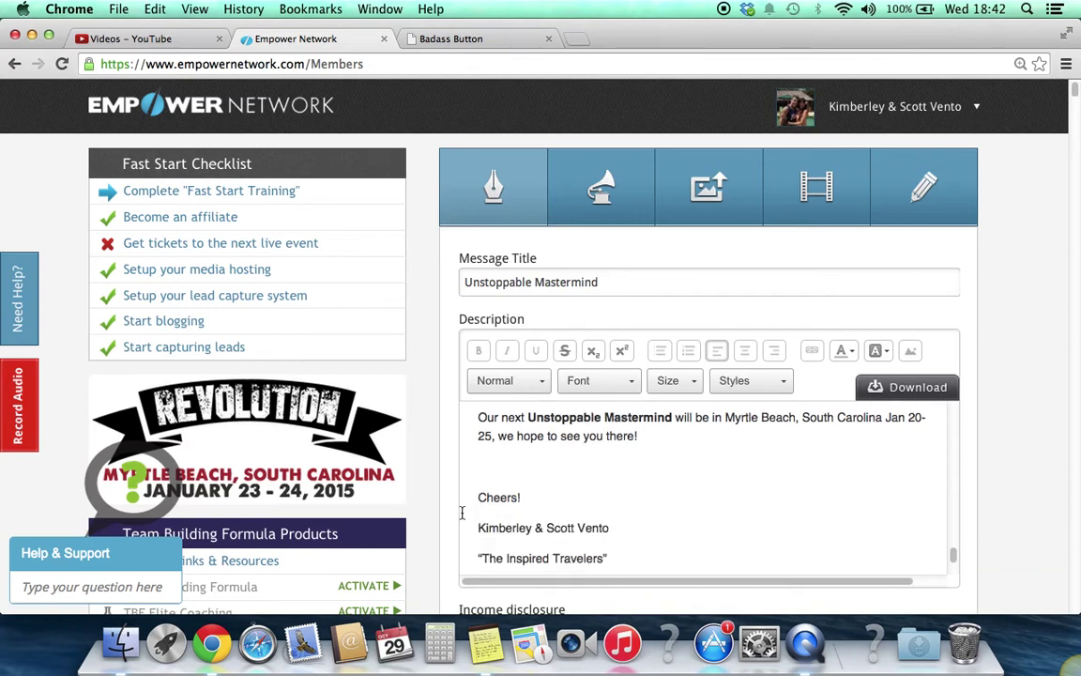
drag(480, 499, 622, 563)
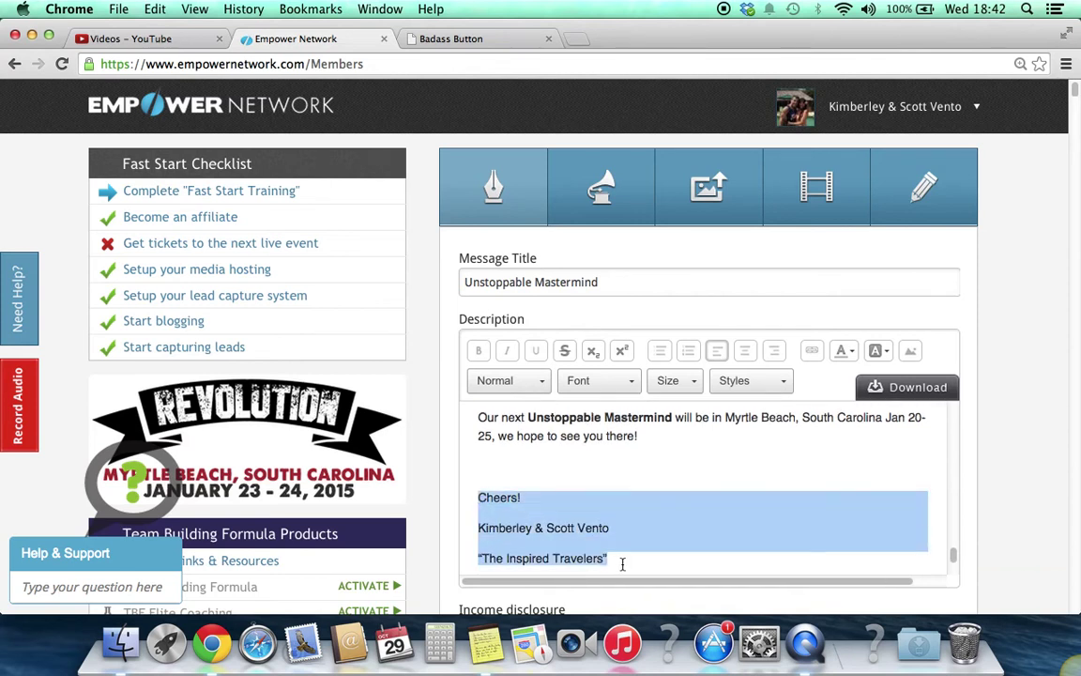
key(super+b)
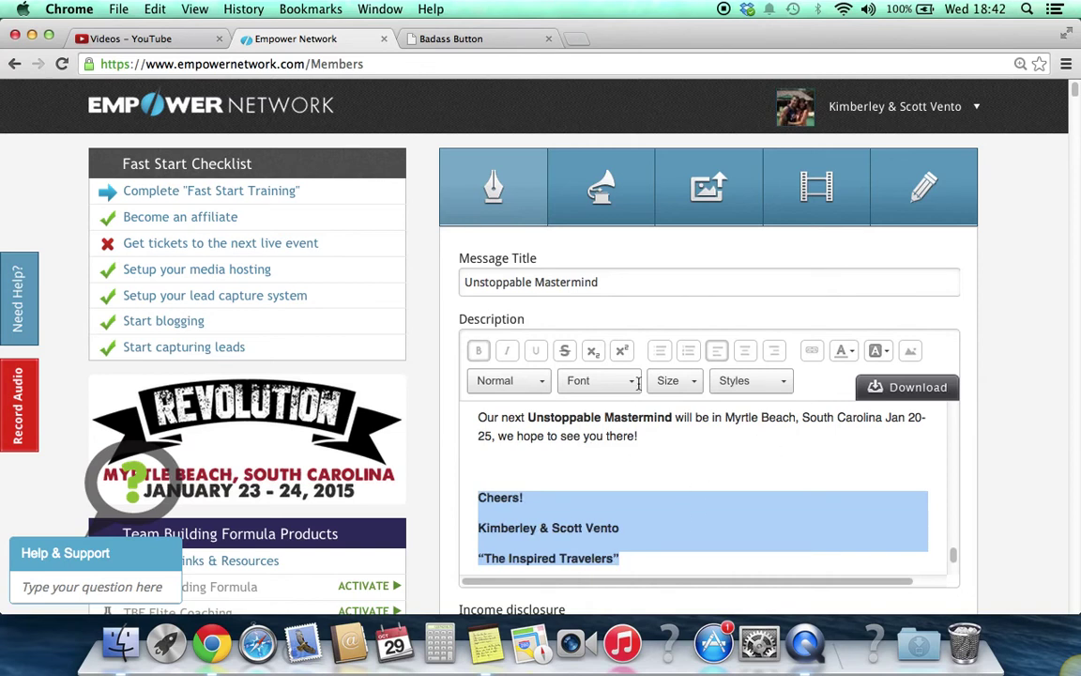
Remove extra empty lines between the bold sign-off and the "Test drive out the system" line
scroll(735, 455, down, 2)
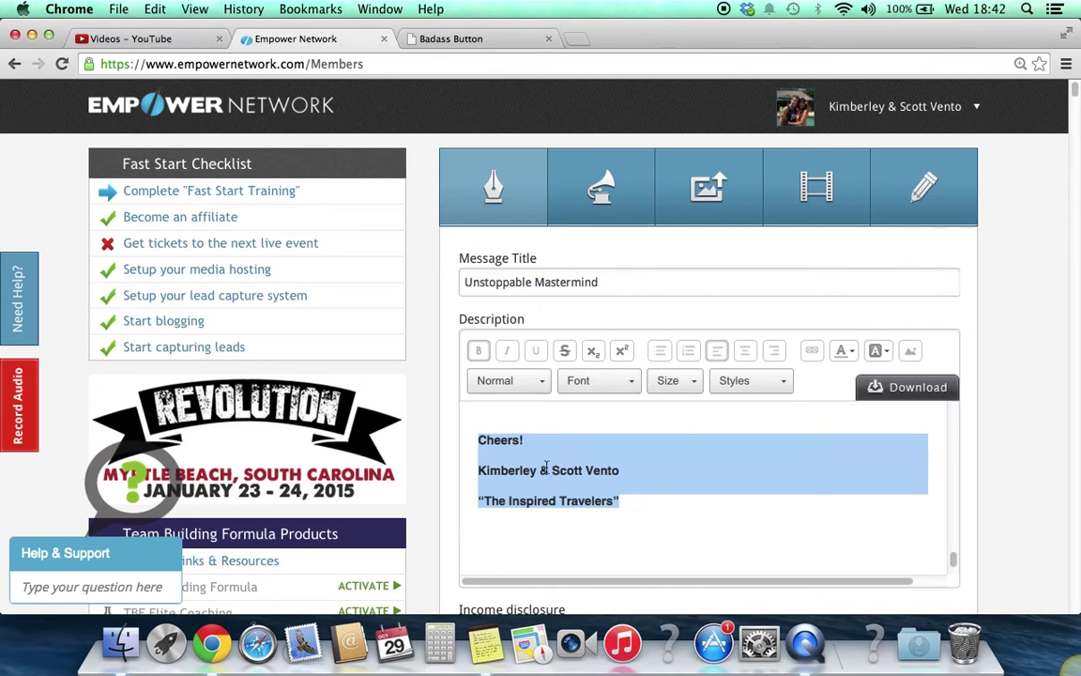
click(510, 551)
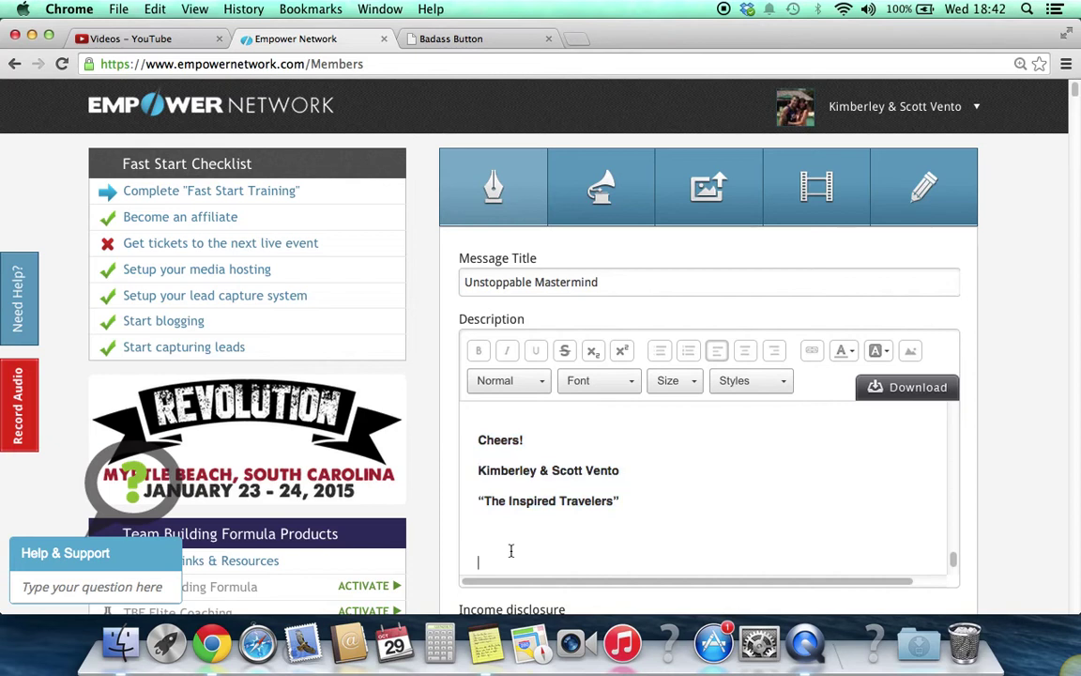
text(Test drive out the system we use to live our life of freedom)
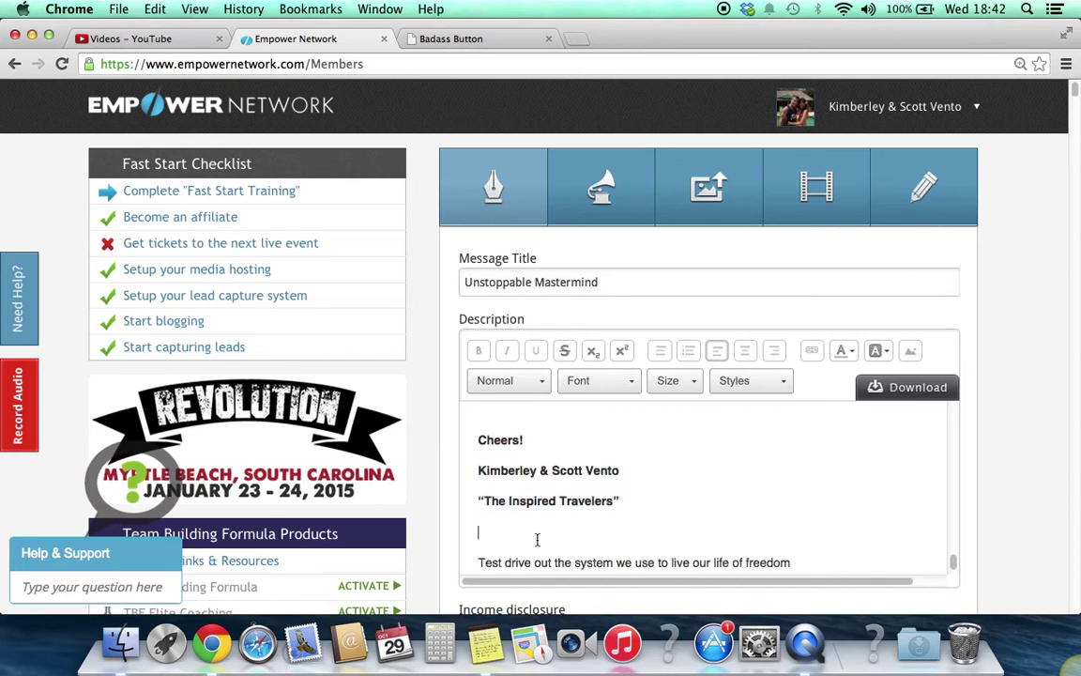
Copy the bold isuccessformula.com URL below the "Test drive out the system" line and delete it from the post
scroll(537, 531, down, 1)
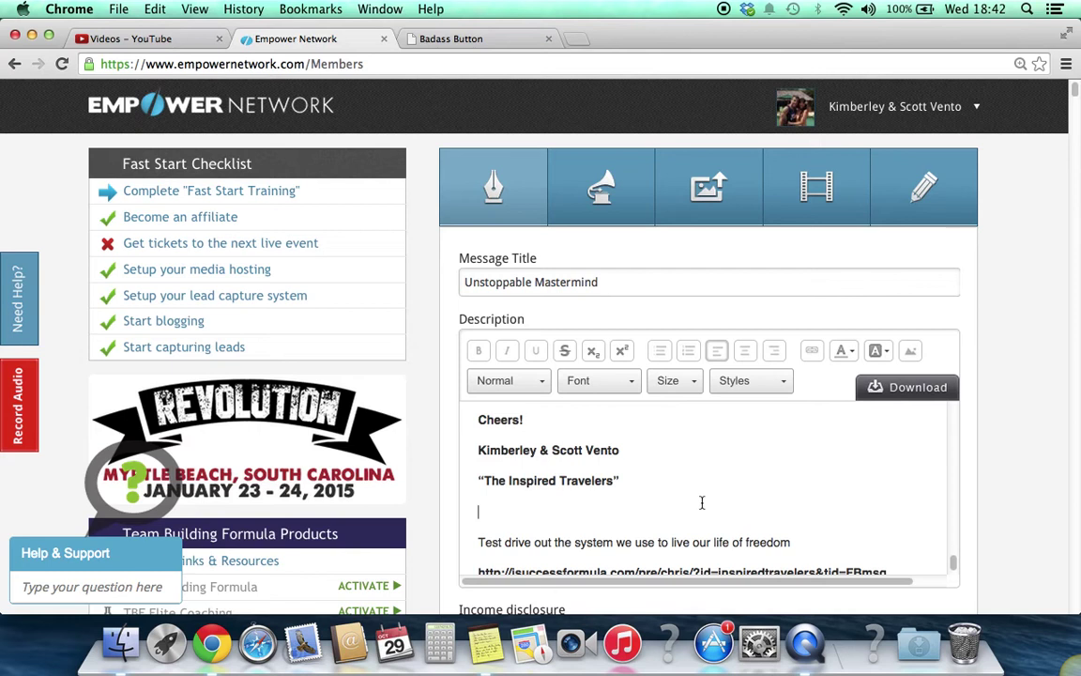
scroll(702, 502, down, 1)
click(898, 545)
drag(898, 545, 465, 545)
key(super+c)
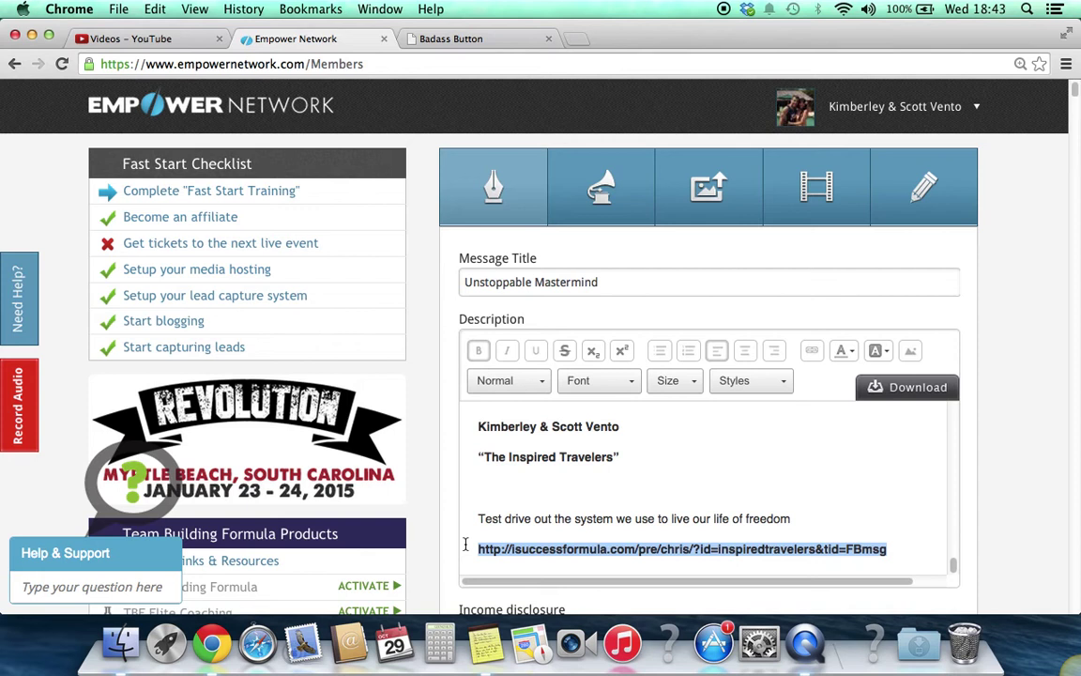
key(BackSpace)
Adjust the gap above the "Test drive out the system" line and add the arrow "<----" at its end
key(Up)
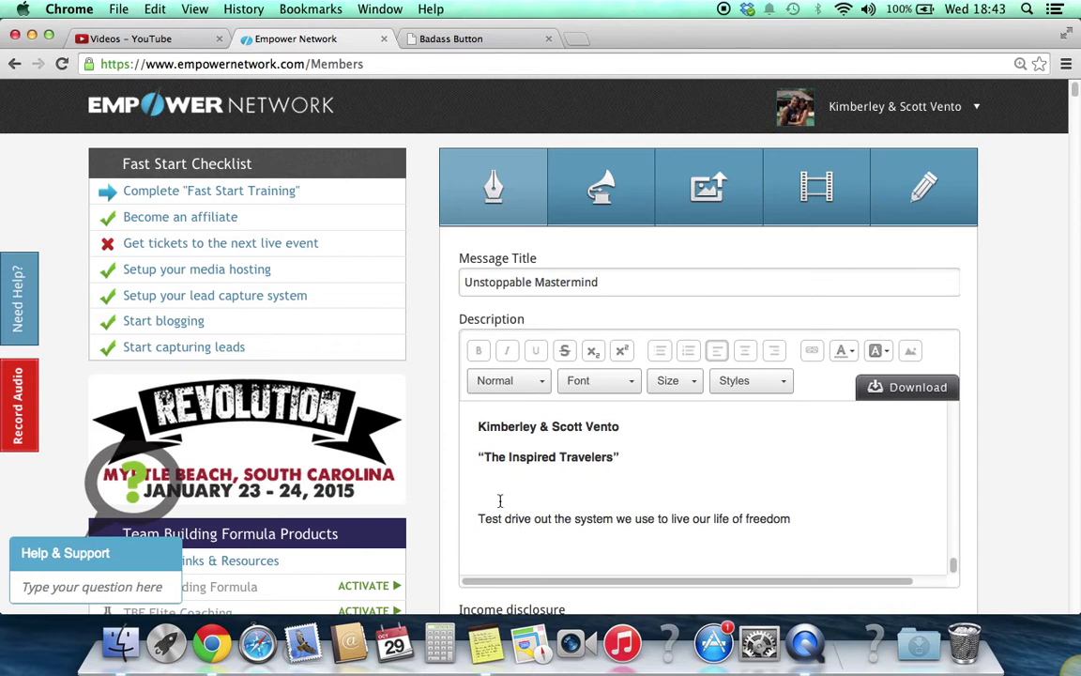
key(BackSpace)
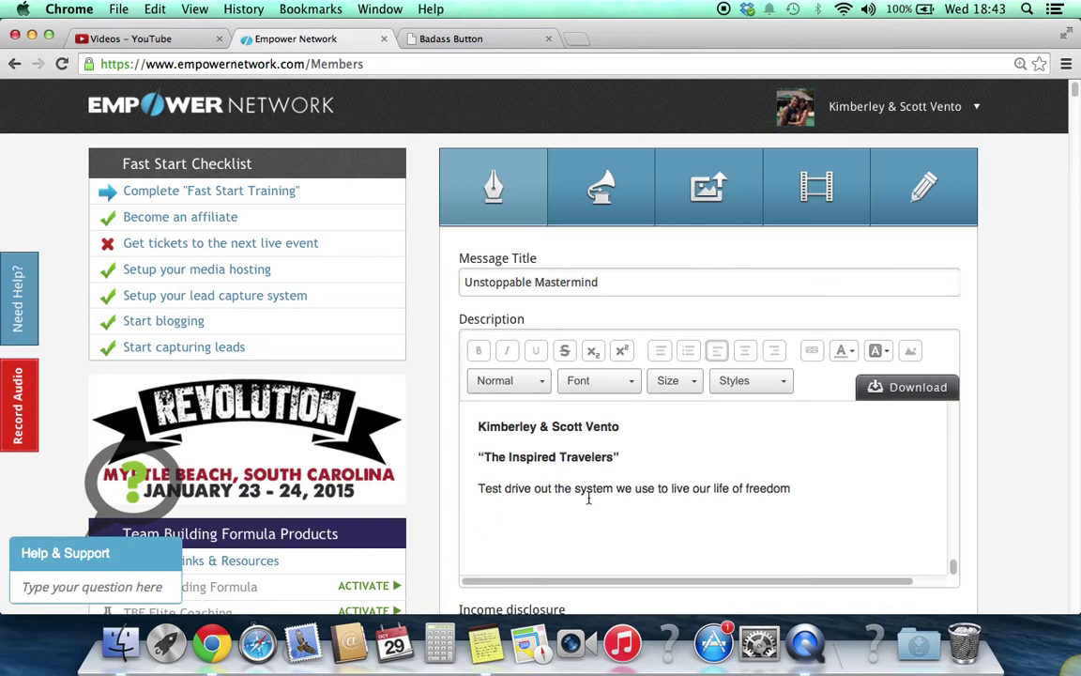
key(Return)
click(804, 504)
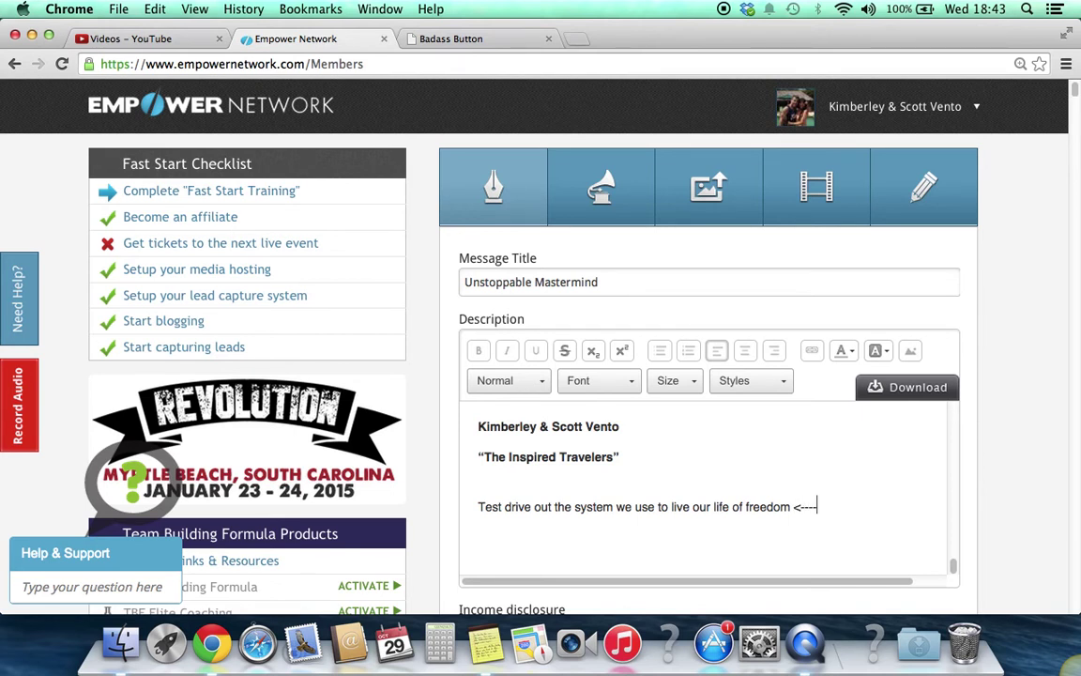
Link "Test drive out the system we use to live our life of freedom" to the copied URL, titled "Unstoppable Mastermind" and opening in a new tab/window
drag(480, 507, 791, 506)
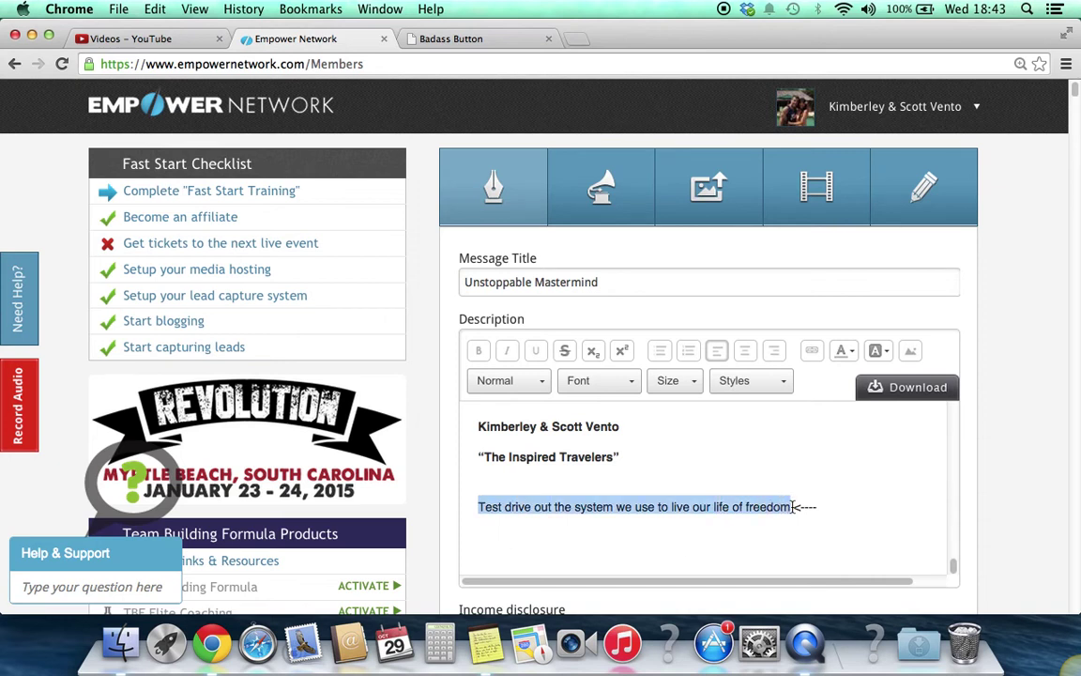
click(813, 352)
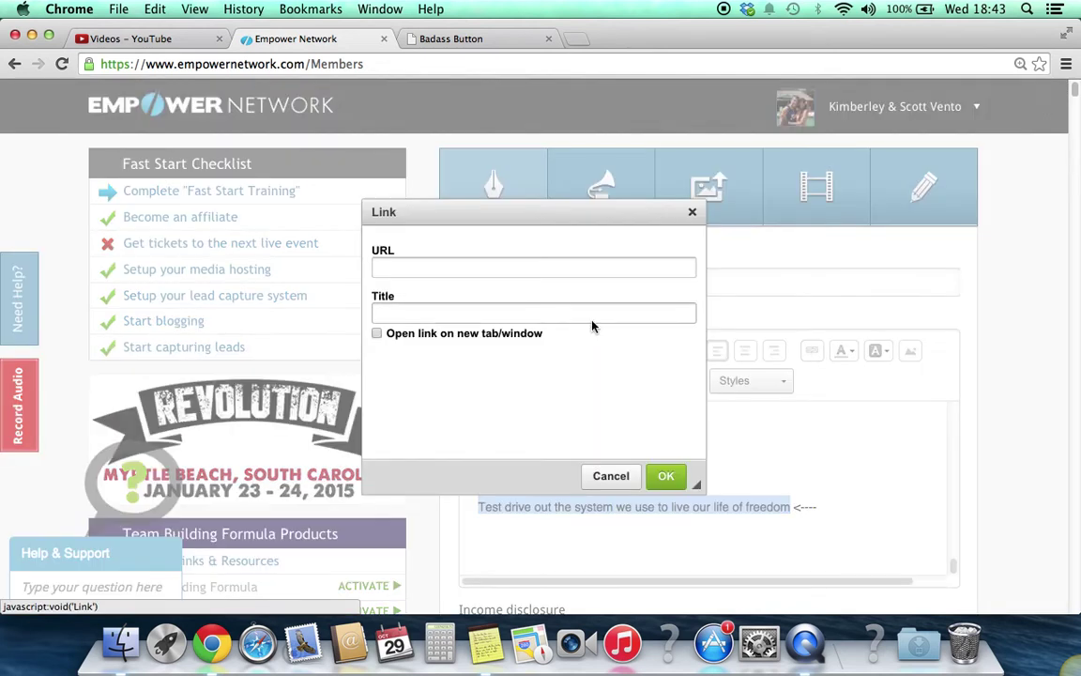
click(467, 267)
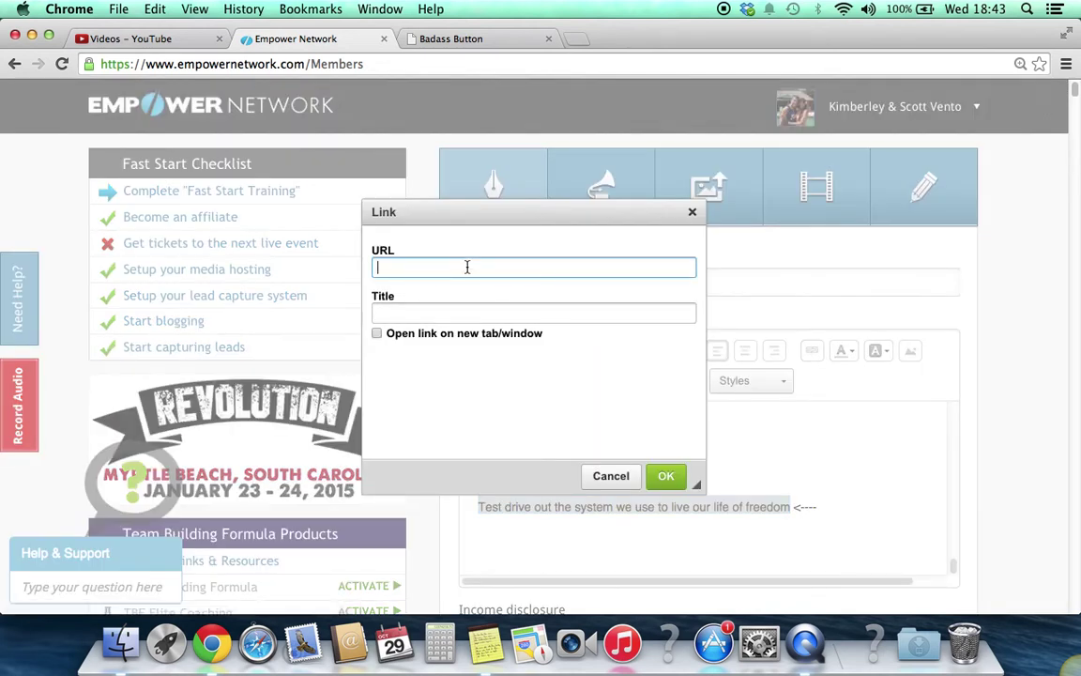
key(super+v)
click(395, 314)
text(Unstoppable )
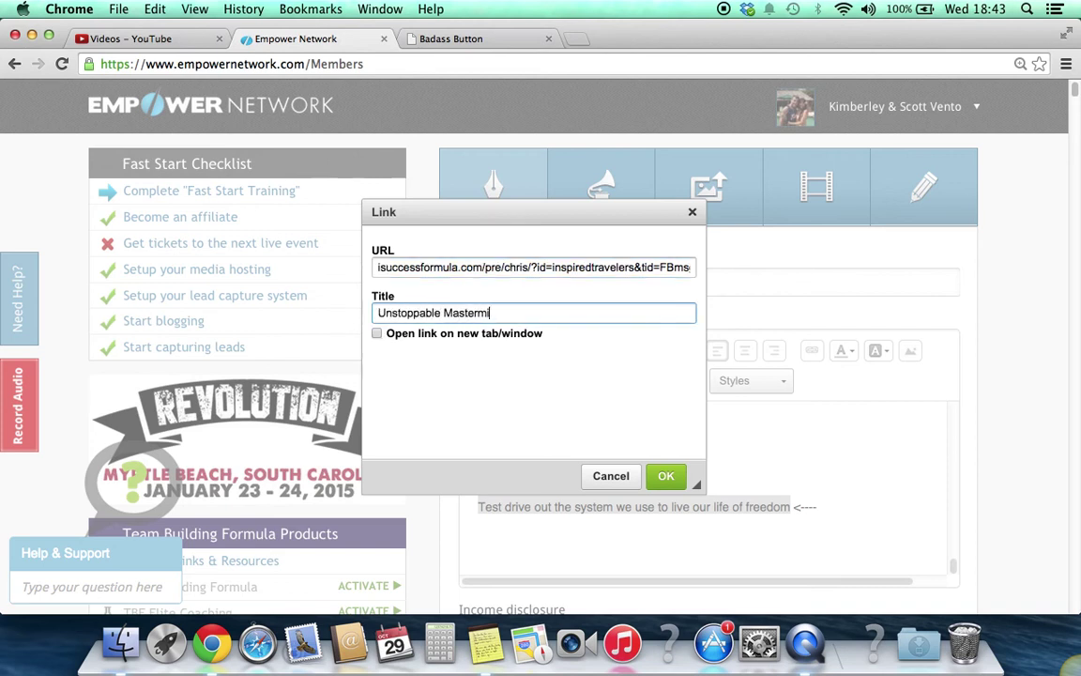
text(Mastermind)
click(377, 335)
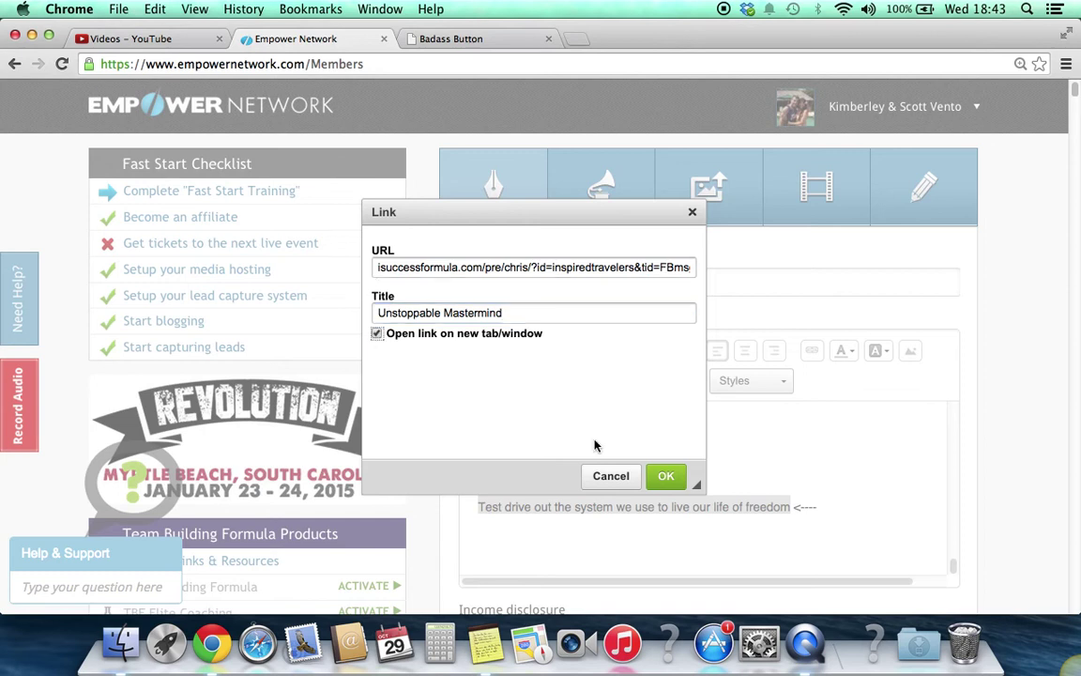
click(666, 476)
click(774, 533)
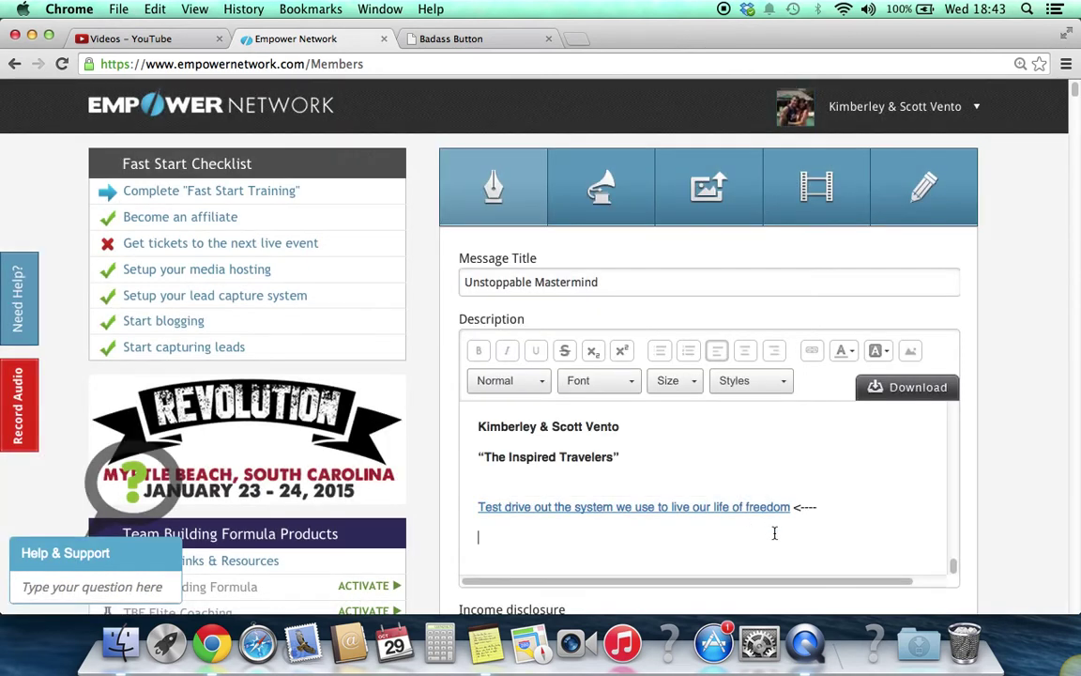
scroll(774, 533, down, 2)
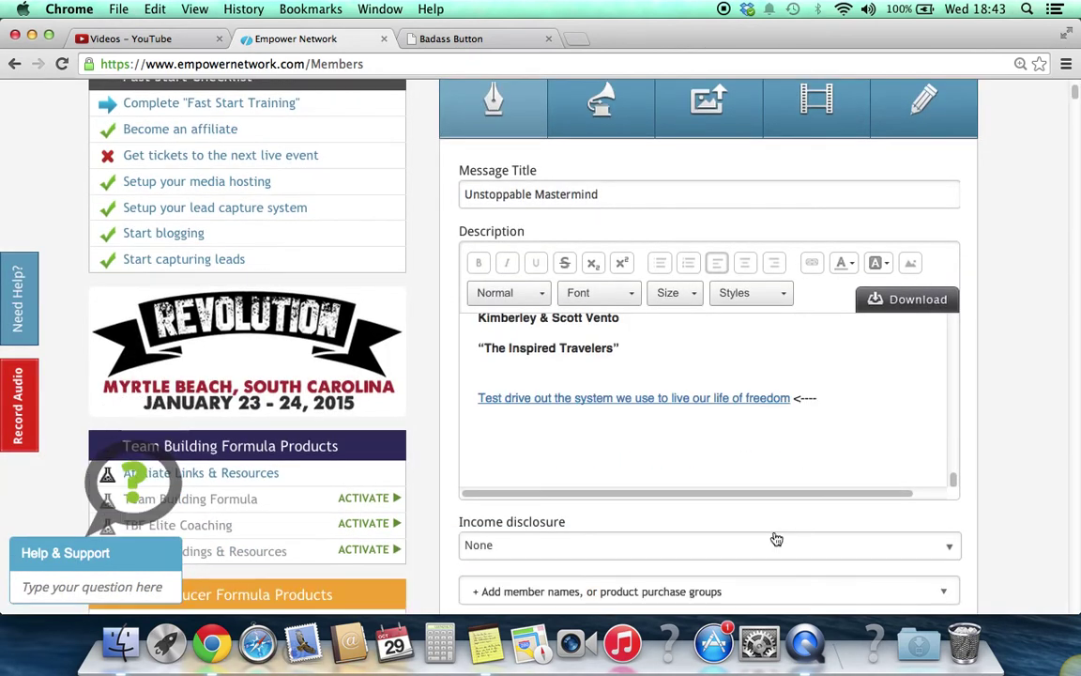
click(911, 264)
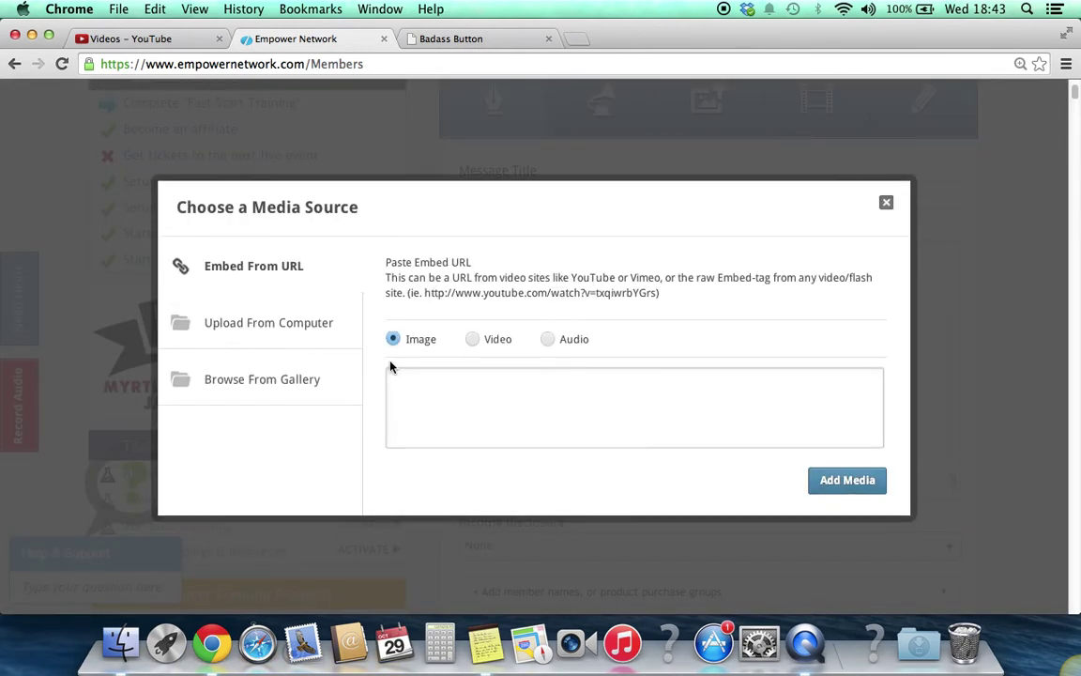
click(254, 324)
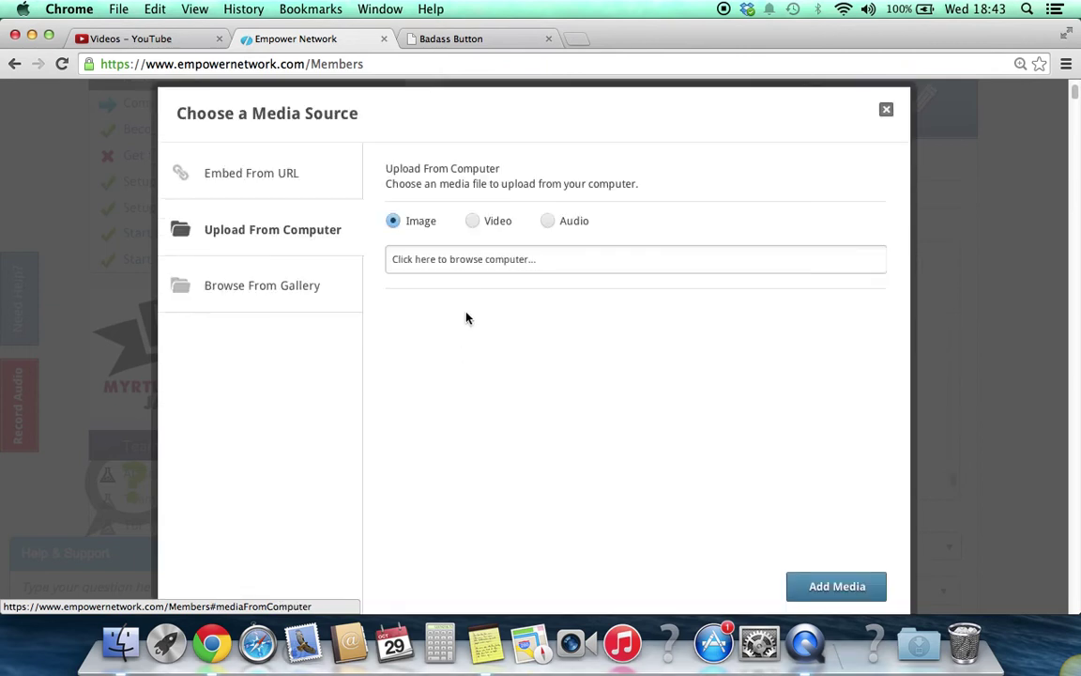
click(475, 266)
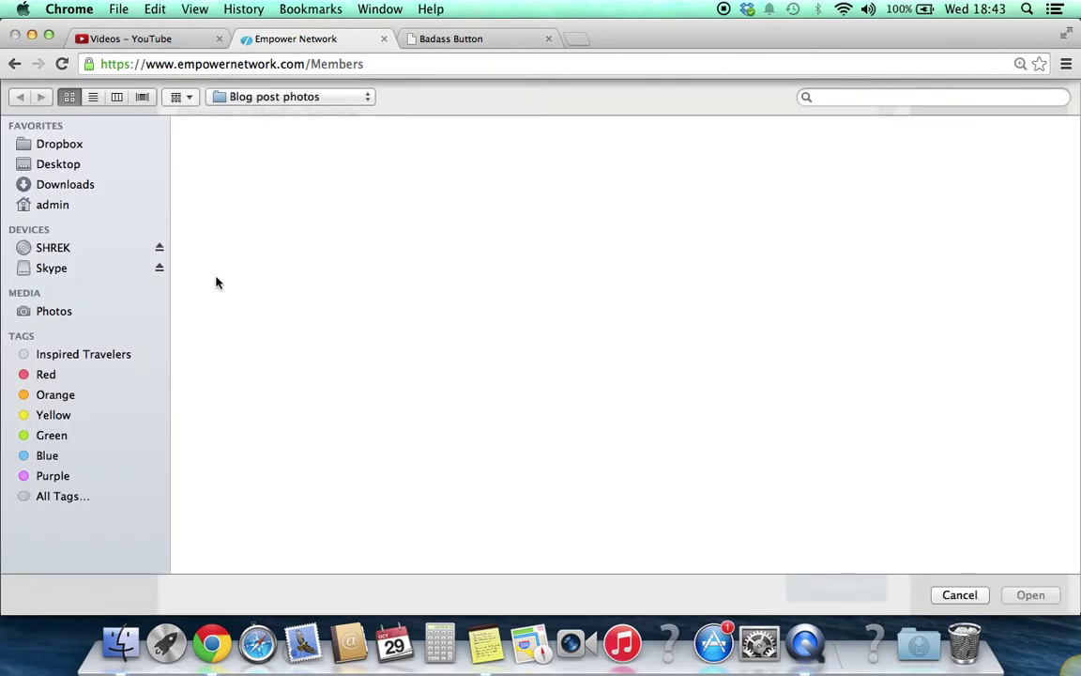
click(229, 427)
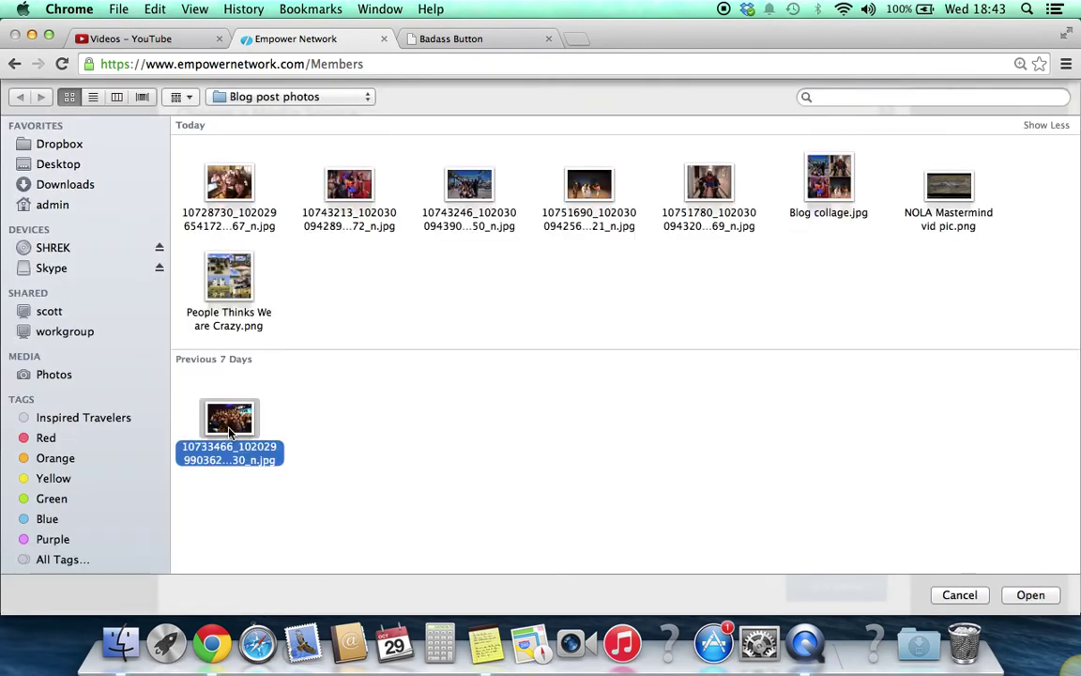
double_click(229, 432)
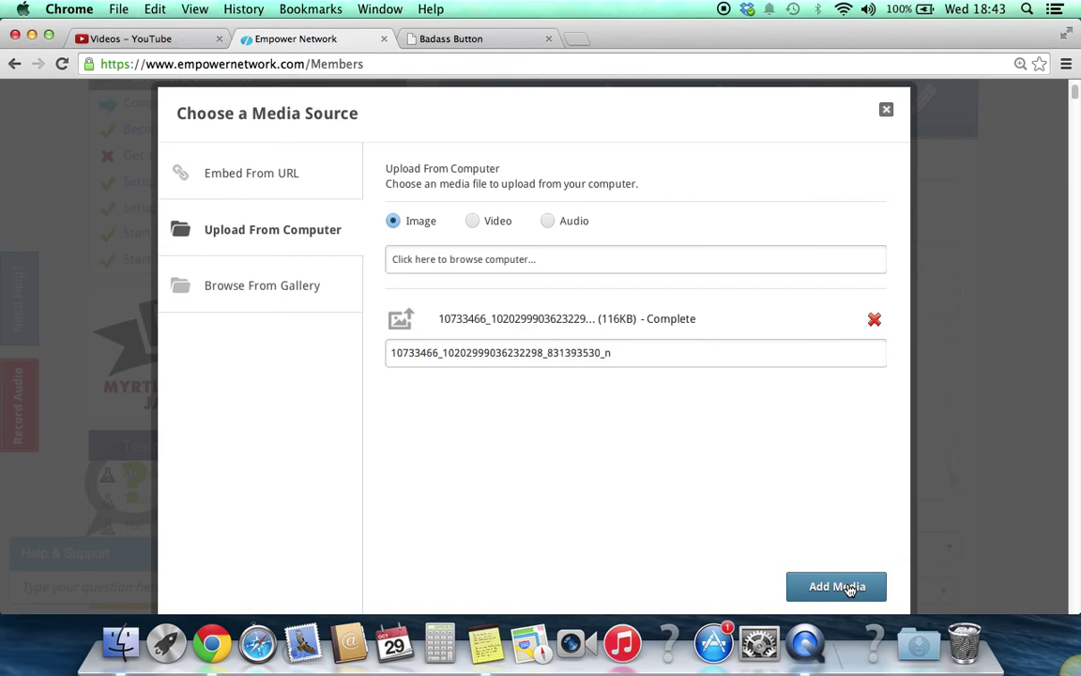
click(837, 587)
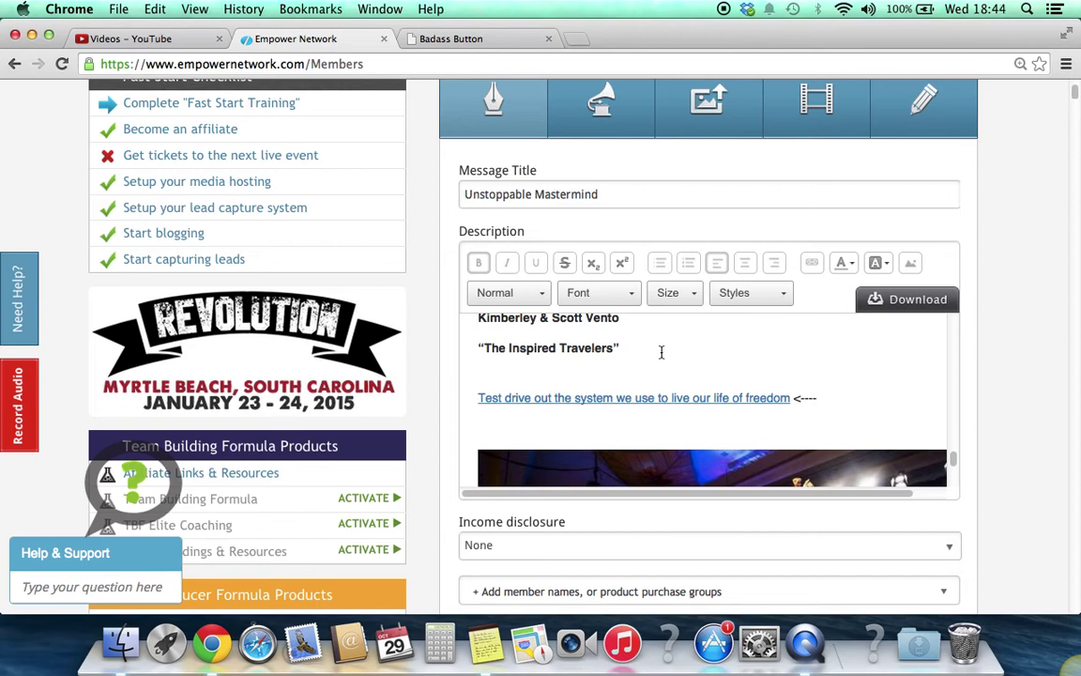
Set the text of the entire post to font size 16 and the Georgia font
key(super+a)
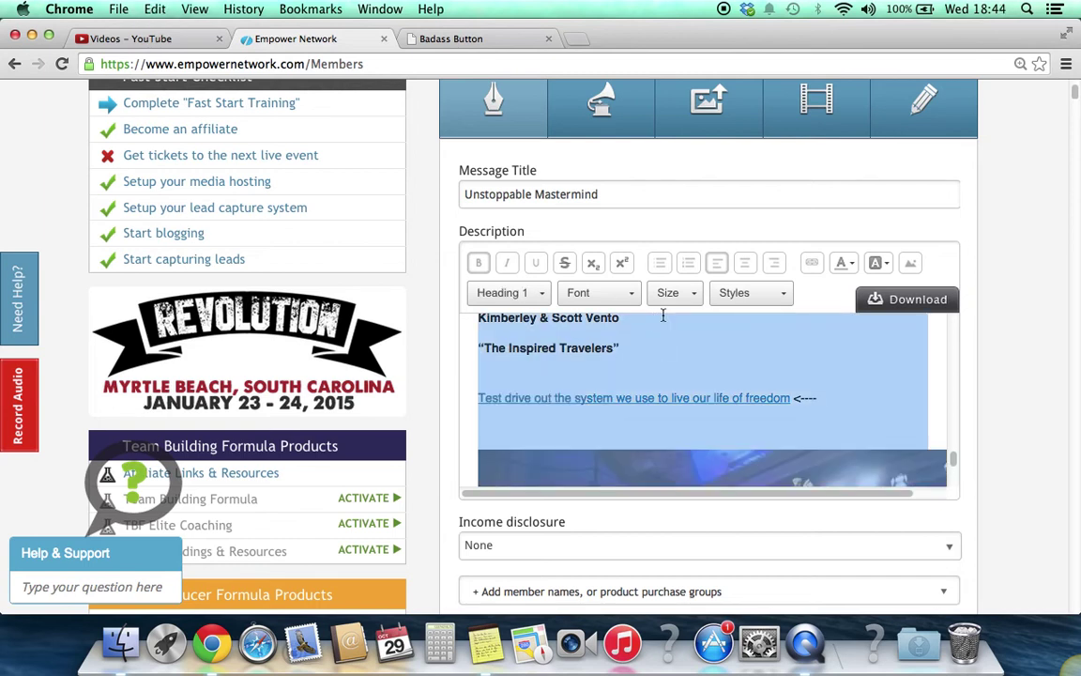
click(697, 293)
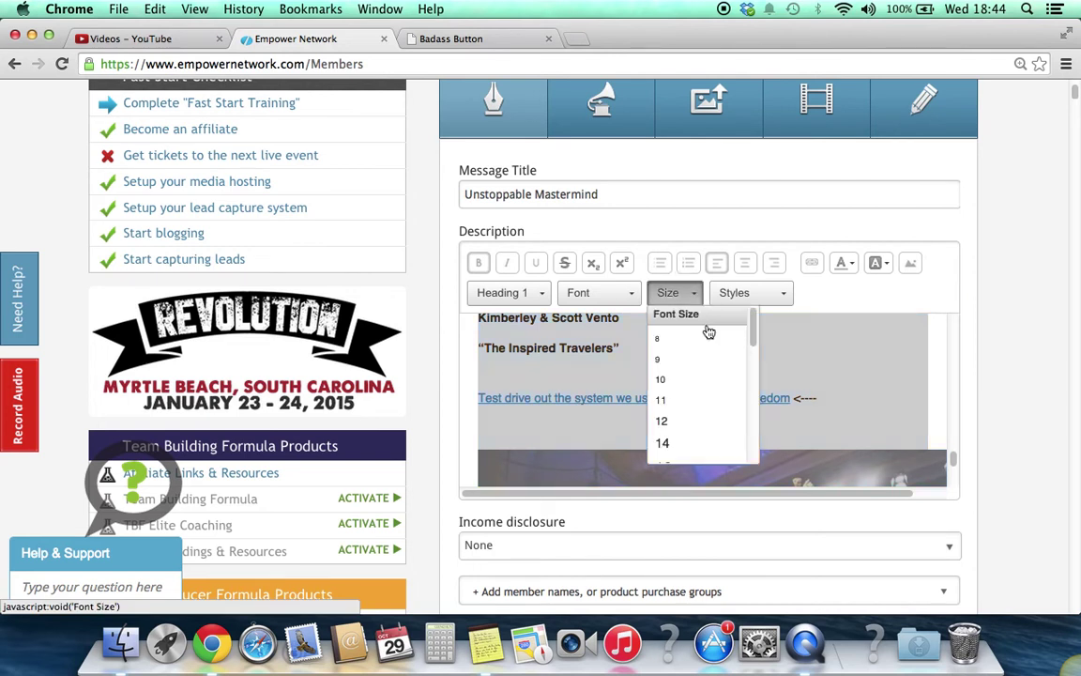
scroll(723, 371, down, 2)
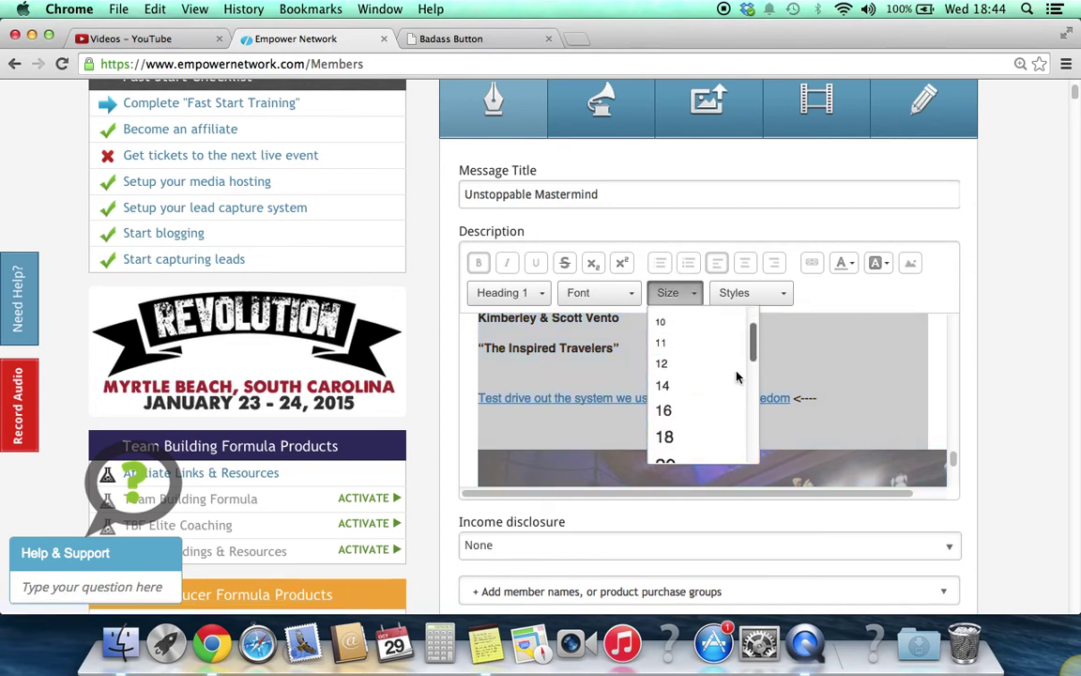
click(672, 413)
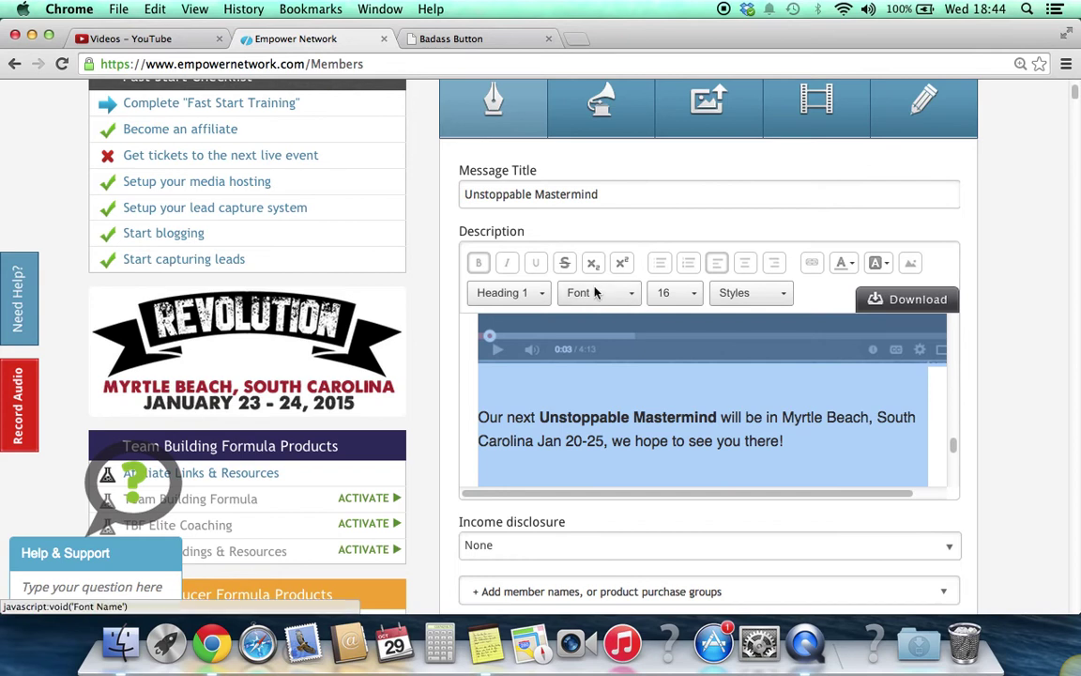
click(636, 300)
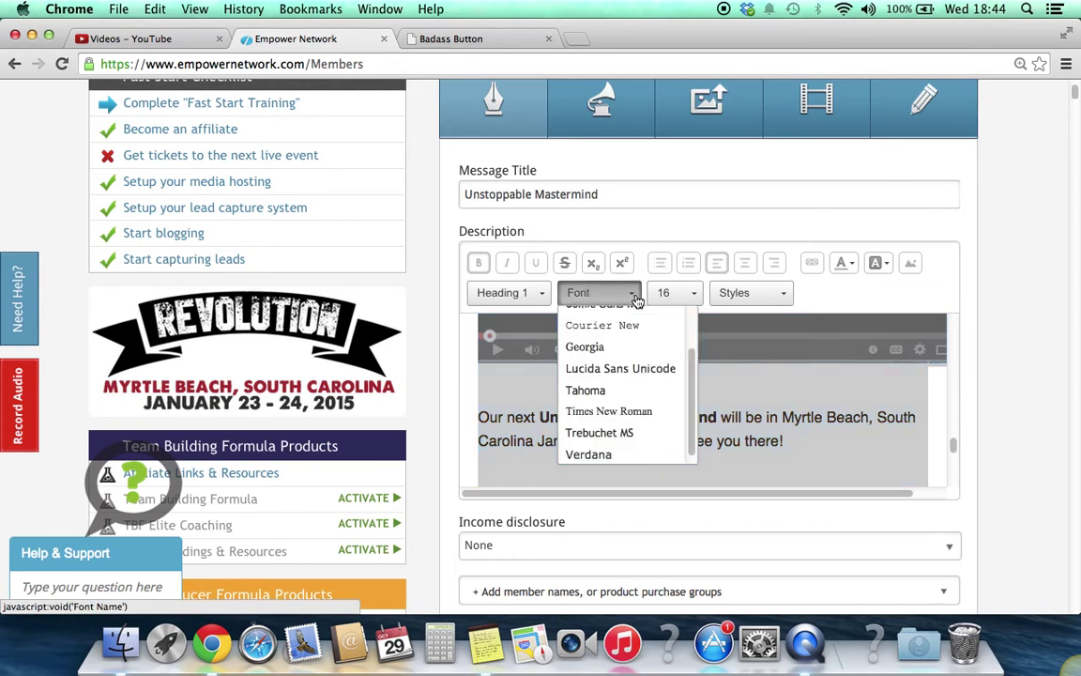
click(589, 348)
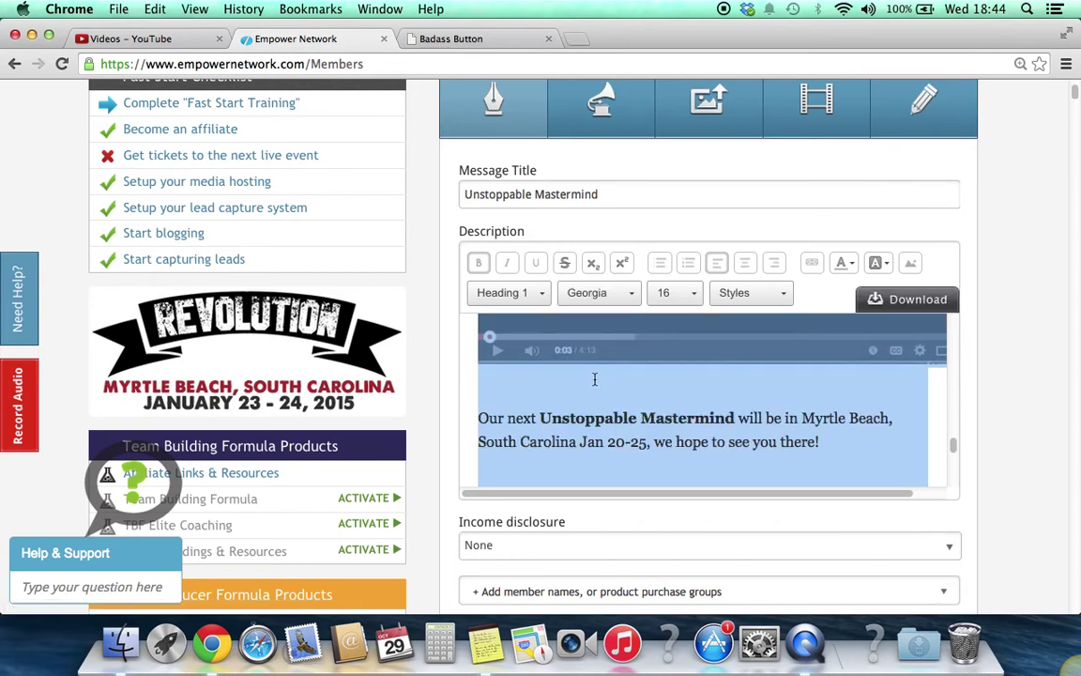
click(595, 379)
Review the whole formatted post from its heading down to the sign-off and the linked line
scroll(956, 413, up, 1)
scroll(955, 375, up, 5)
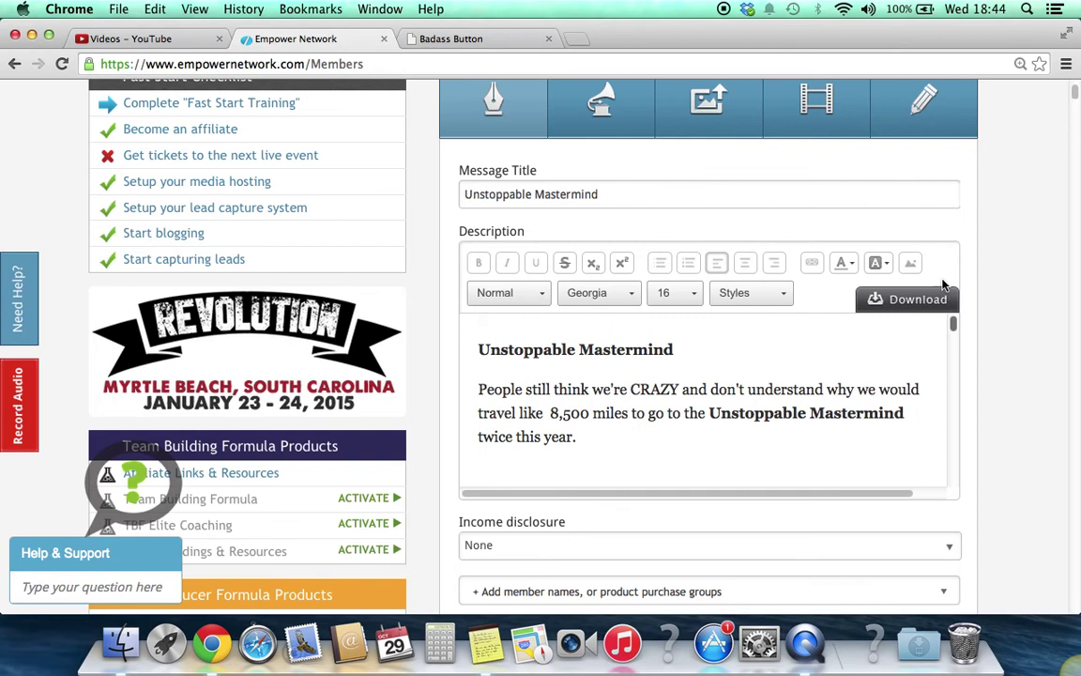
scroll(679, 439, up, 2)
scroll(597, 468, down, 1)
scroll(705, 441, down, 10)
scroll(705, 445, down, 8)
scroll(705, 445, down, 10)
scroll(723, 446, down, 3)
scroll(1036, 413, down, 2)
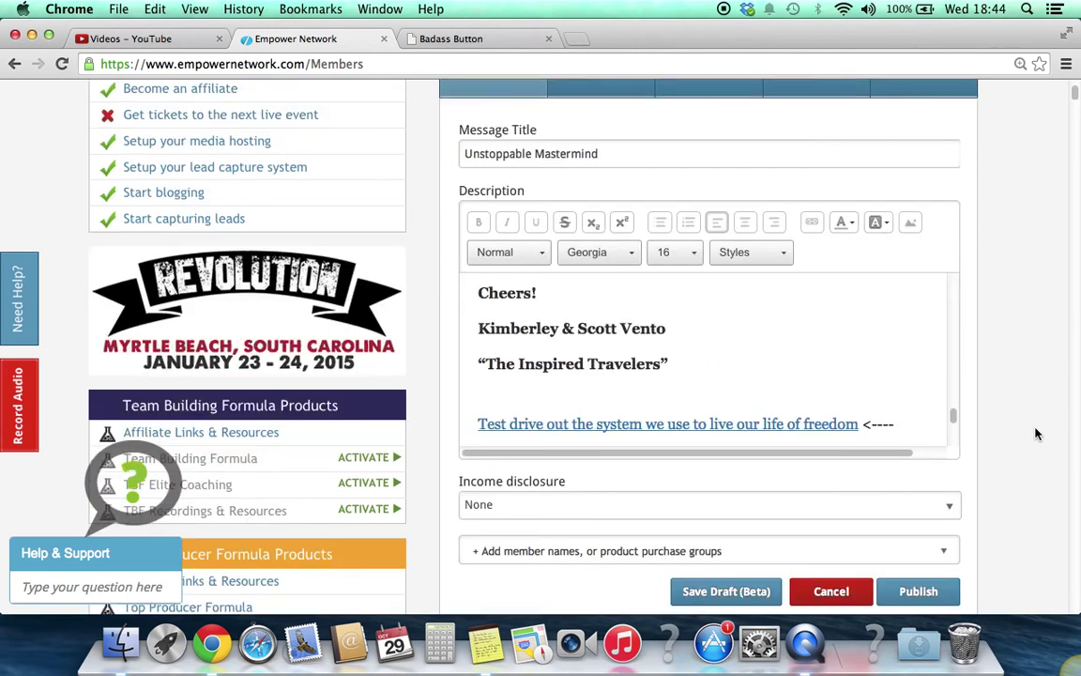
Check the income disclosure options without changing them, and set the post's recipients to All Team Members and Public Blog
scroll(1037, 413, down, 3)
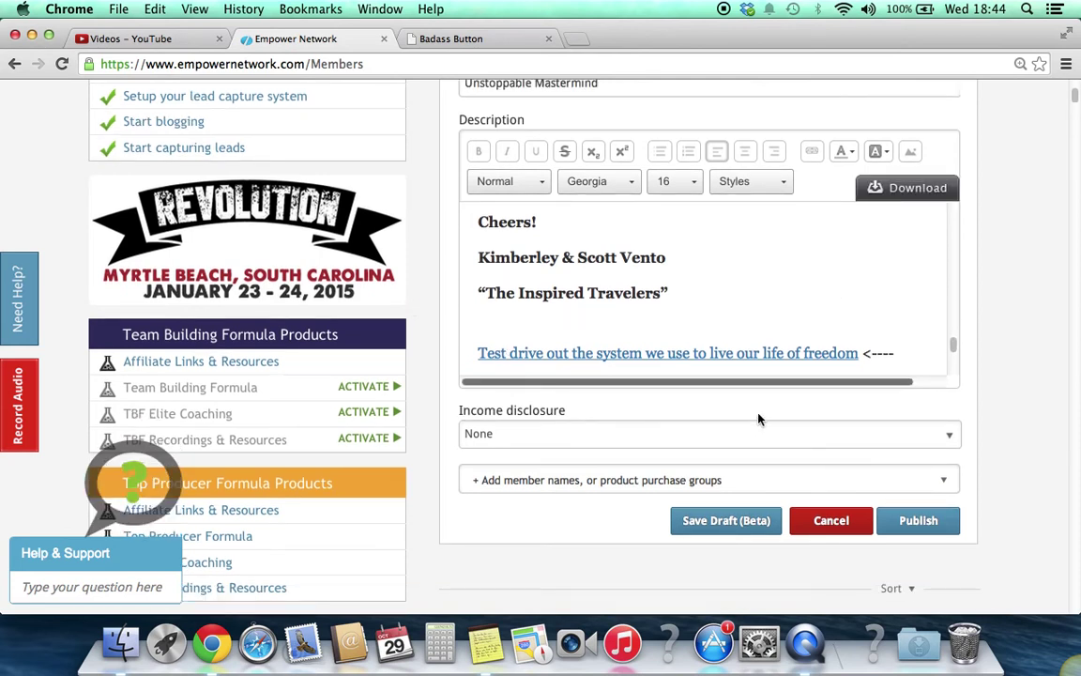
click(953, 436)
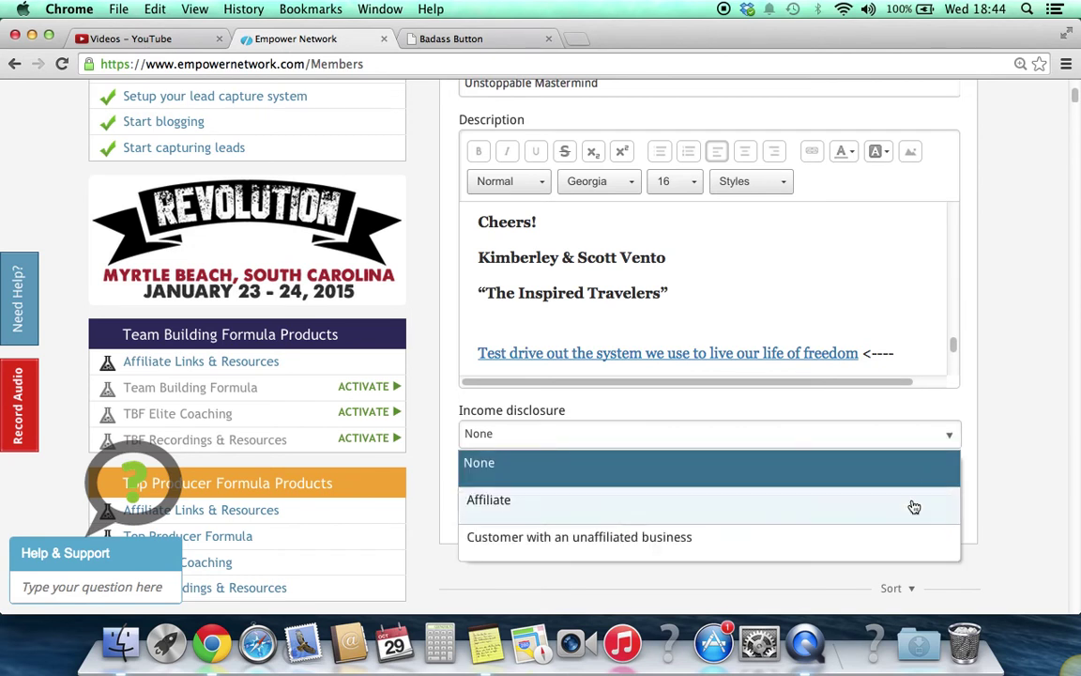
click(1014, 437)
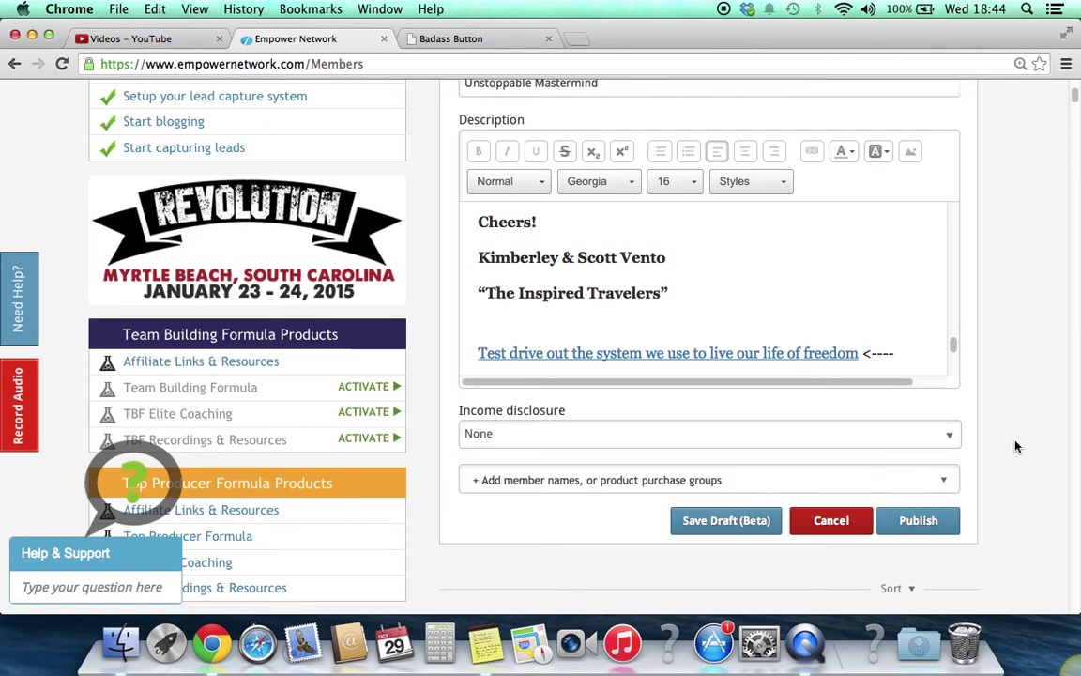
scroll(1019, 441, down, 2)
scroll(1019, 440, down, 3)
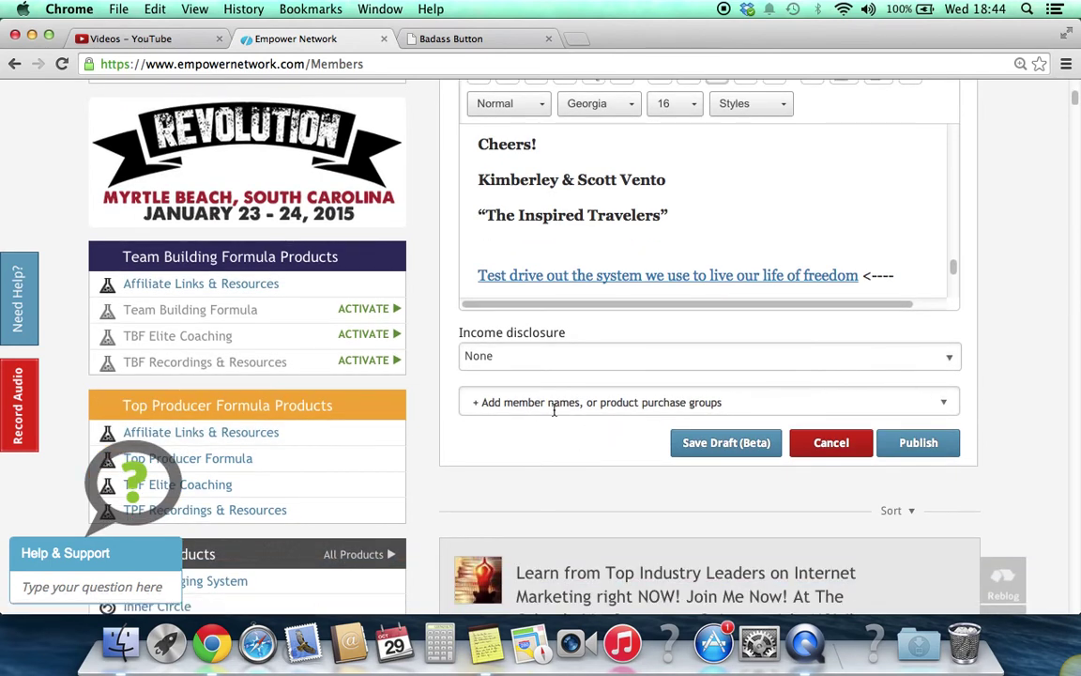
click(951, 404)
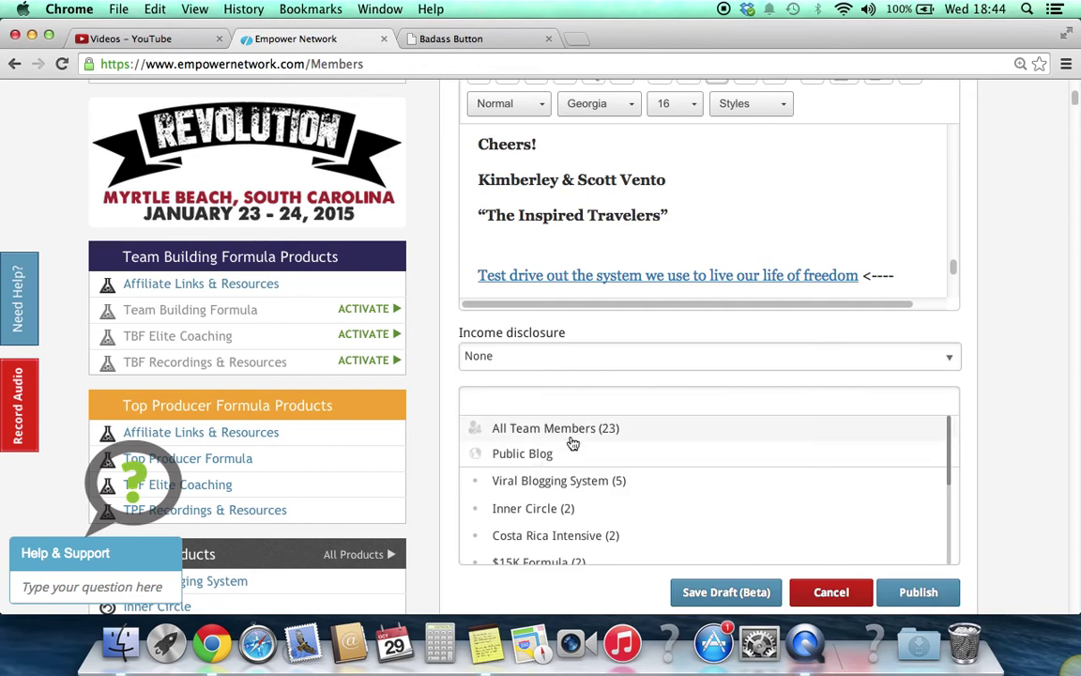
click(604, 430)
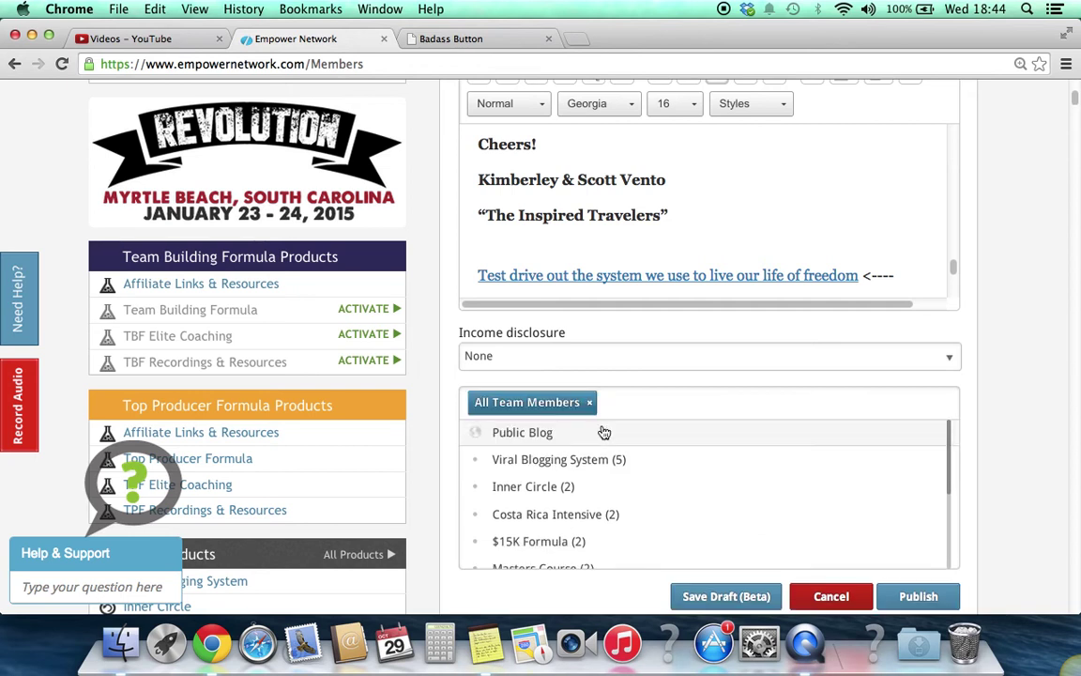
click(547, 433)
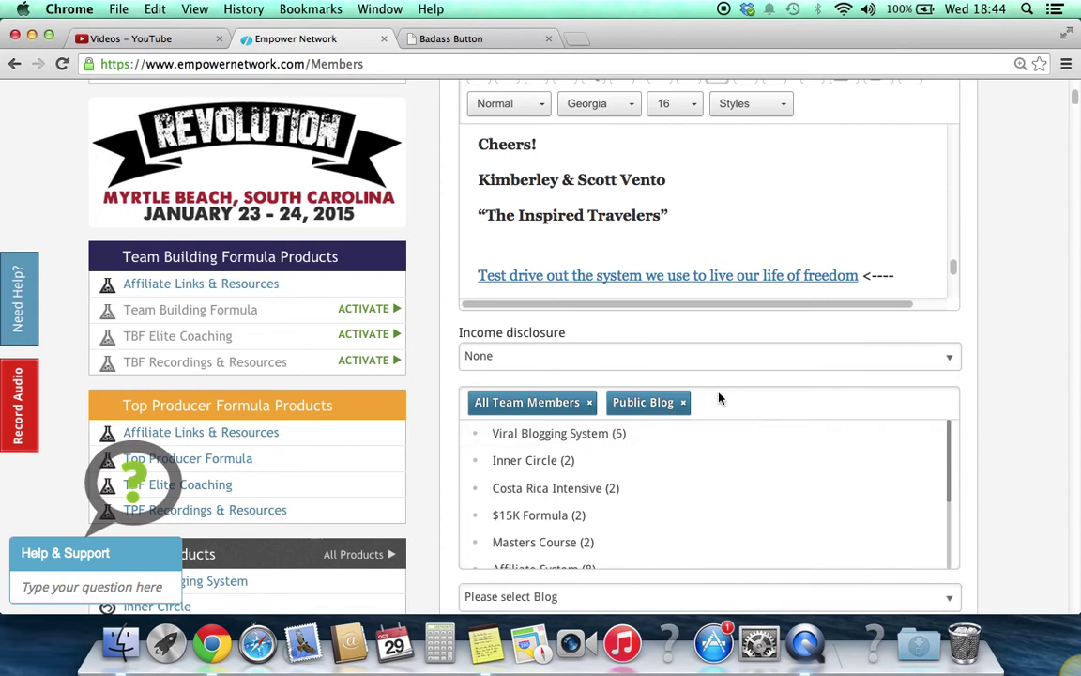
click(1028, 397)
scroll(1028, 397, down, 2)
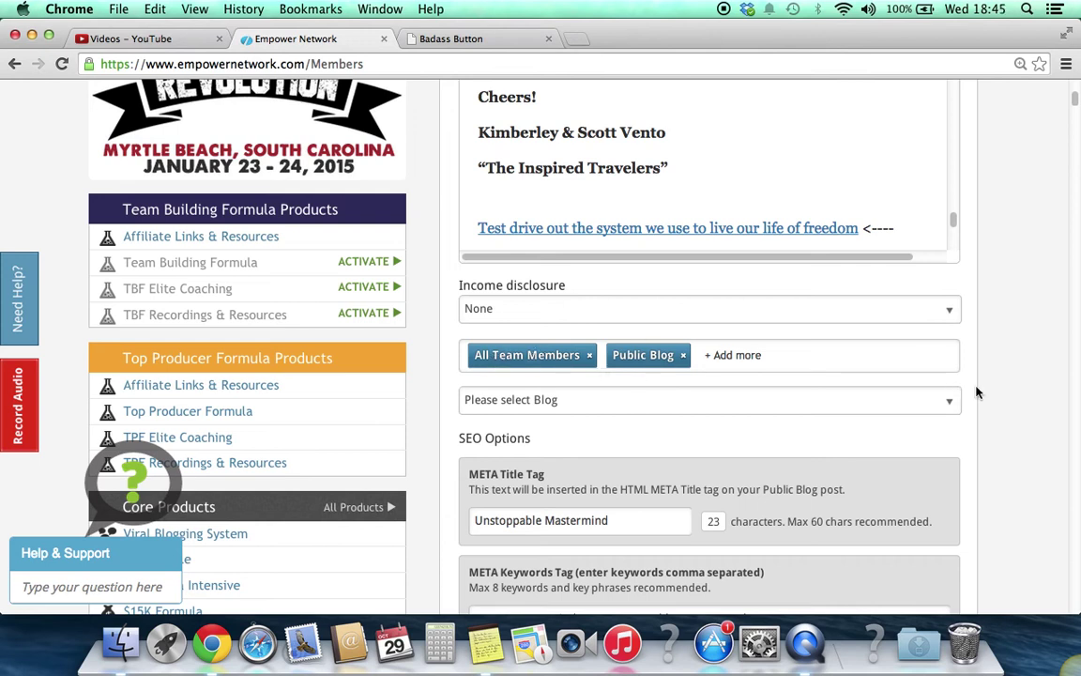
Choose the "The Inspired Travelers" blog as the destination and assign the post to the category Unstoppable Mastermind
click(954, 405)
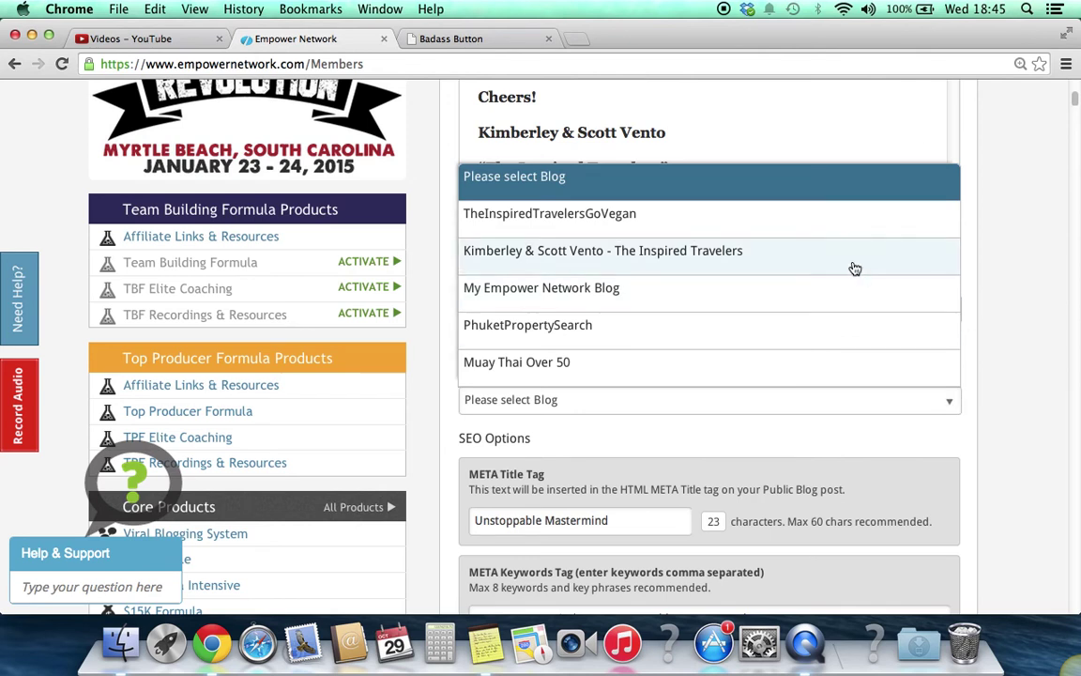
click(668, 257)
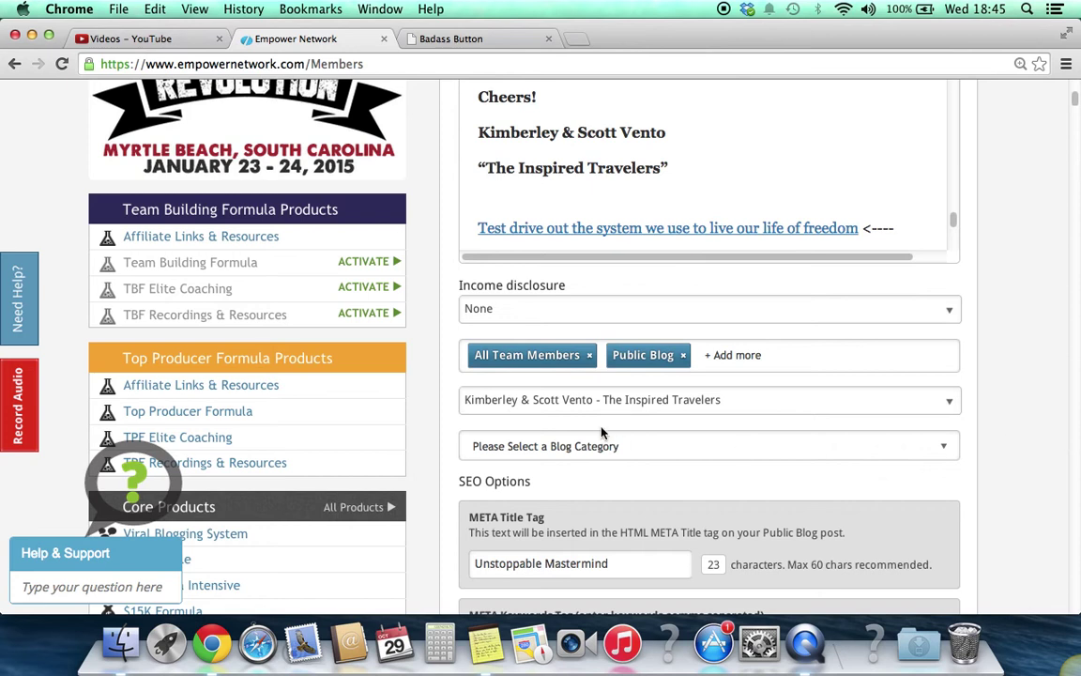
click(943, 447)
scroll(820, 535, down, 1)
scroll(820, 546, down, 8)
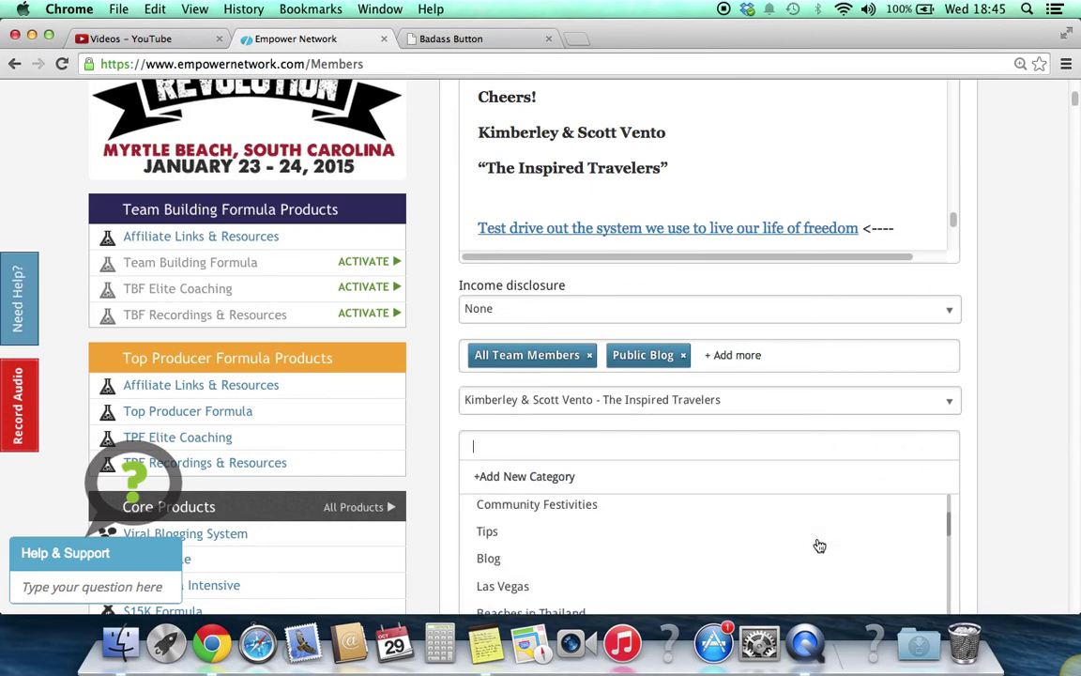
scroll(820, 546, down, 10)
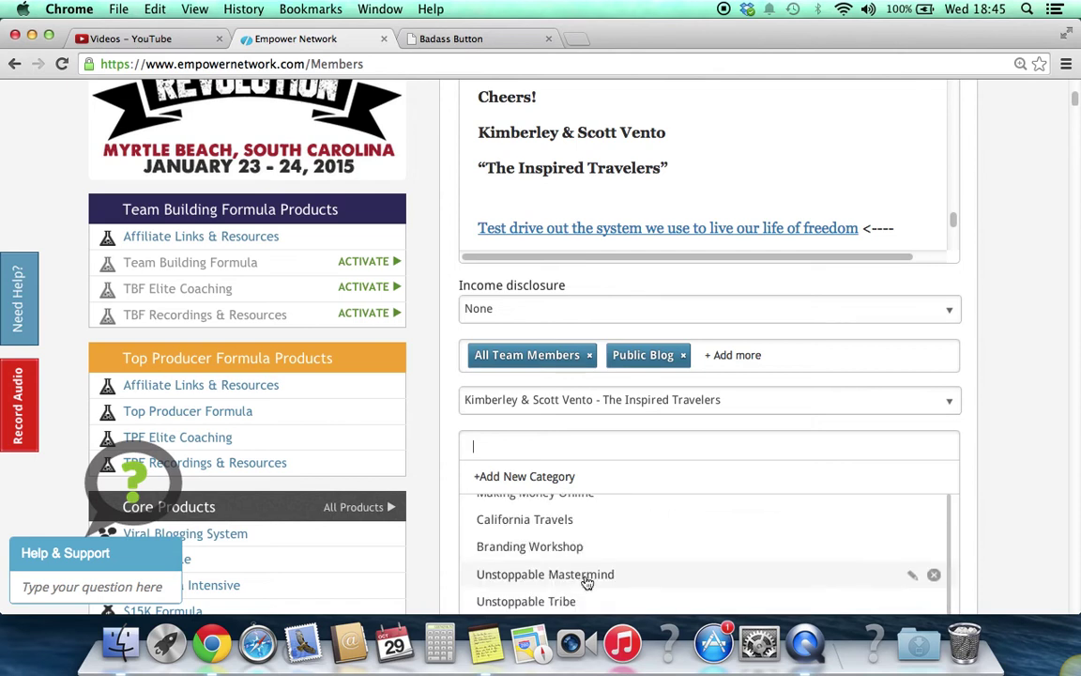
key(Return)
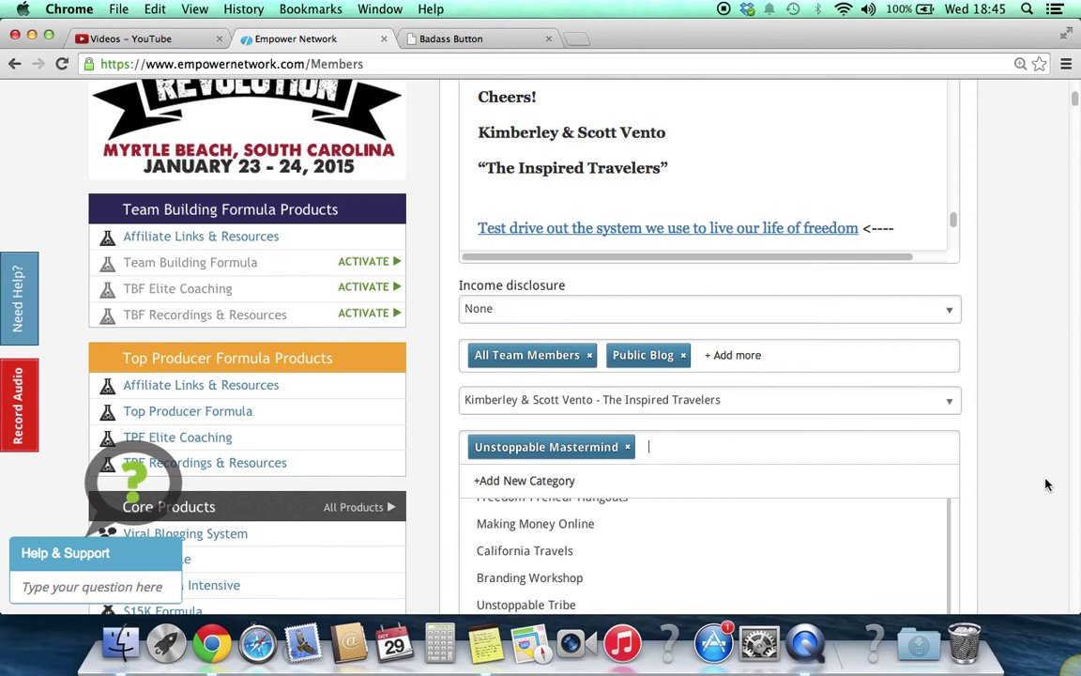
Publish the Unstoppable Mastermind post after checking its SEO options, and look over the published version
scroll(1043, 472, down, 5)
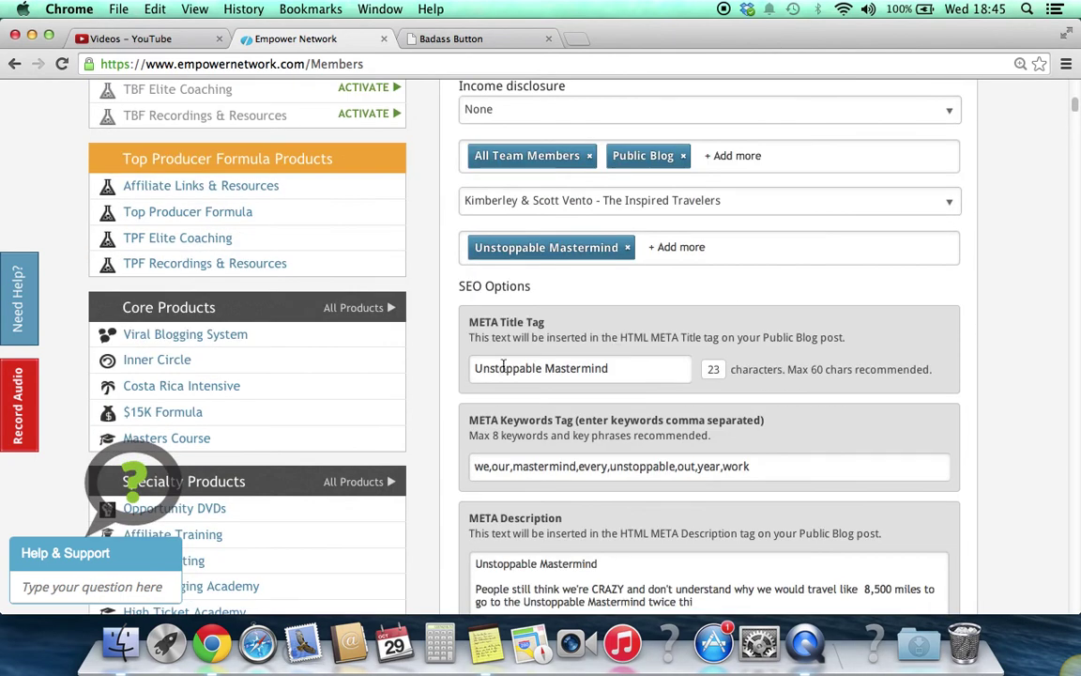
scroll(1016, 404, down, 1)
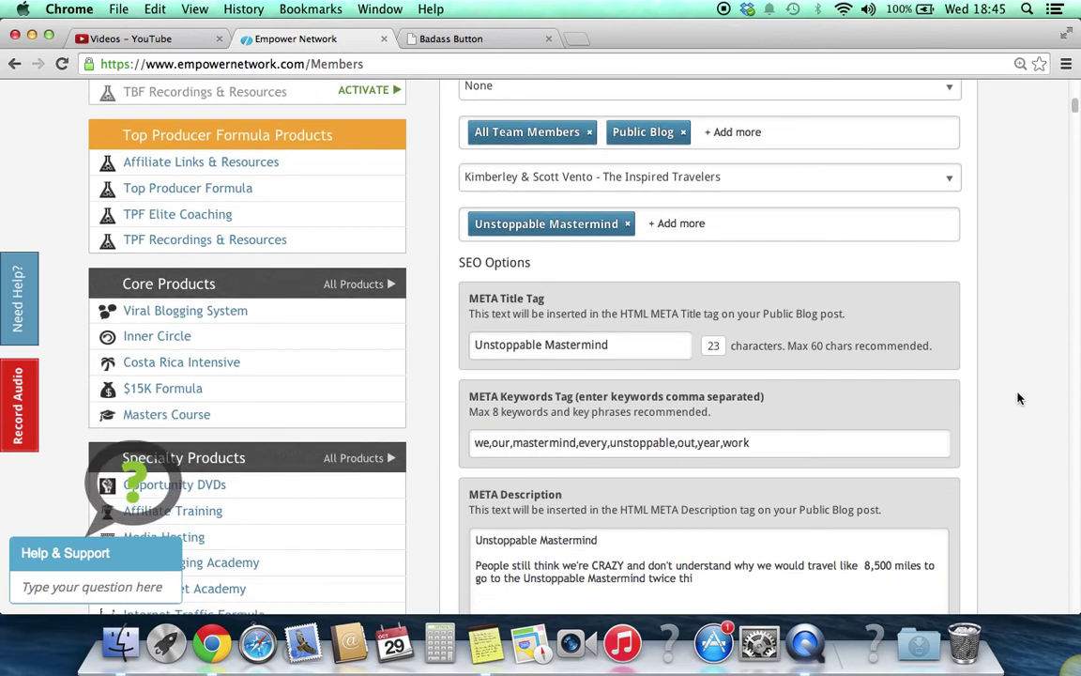
scroll(1019, 399, down, 4)
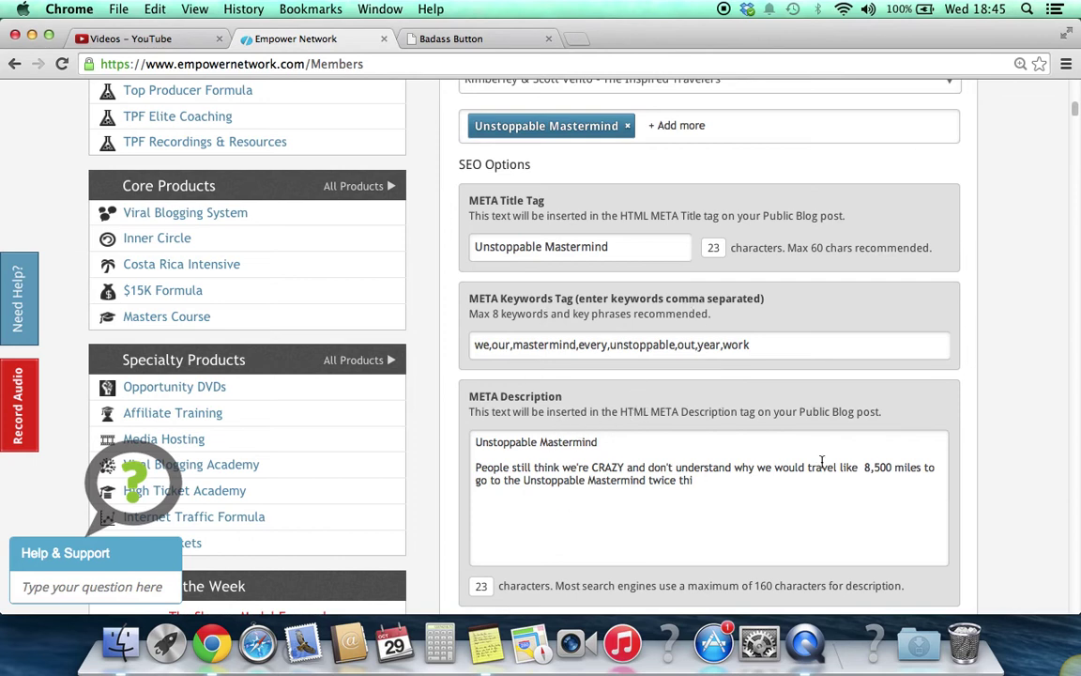
scroll(821, 461, down, 3)
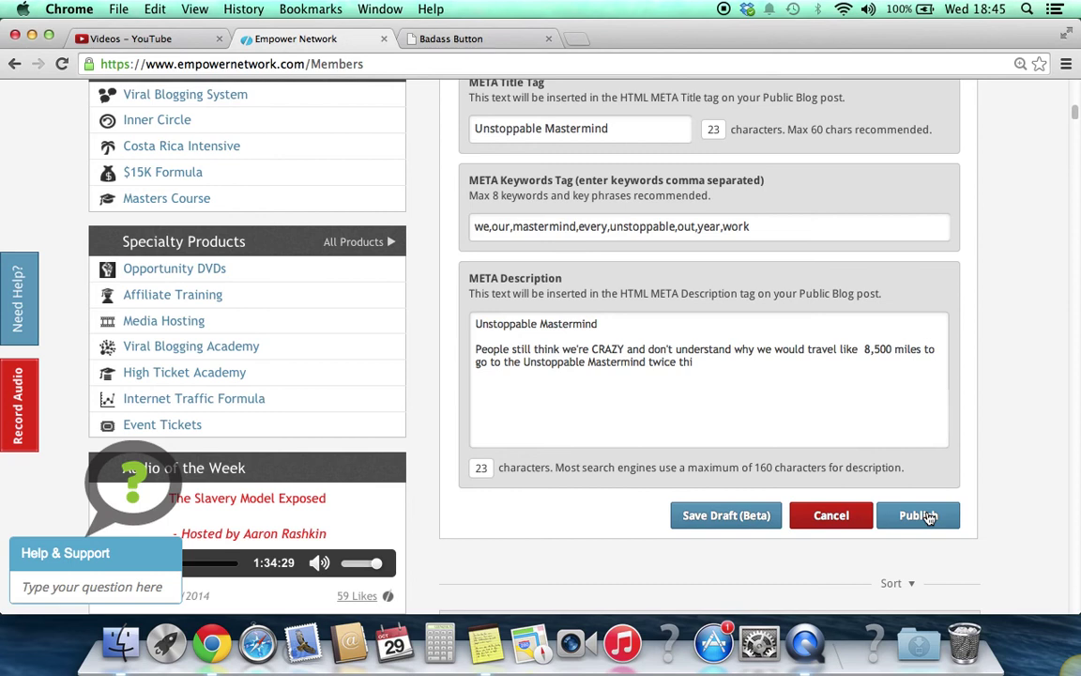
click(928, 519)
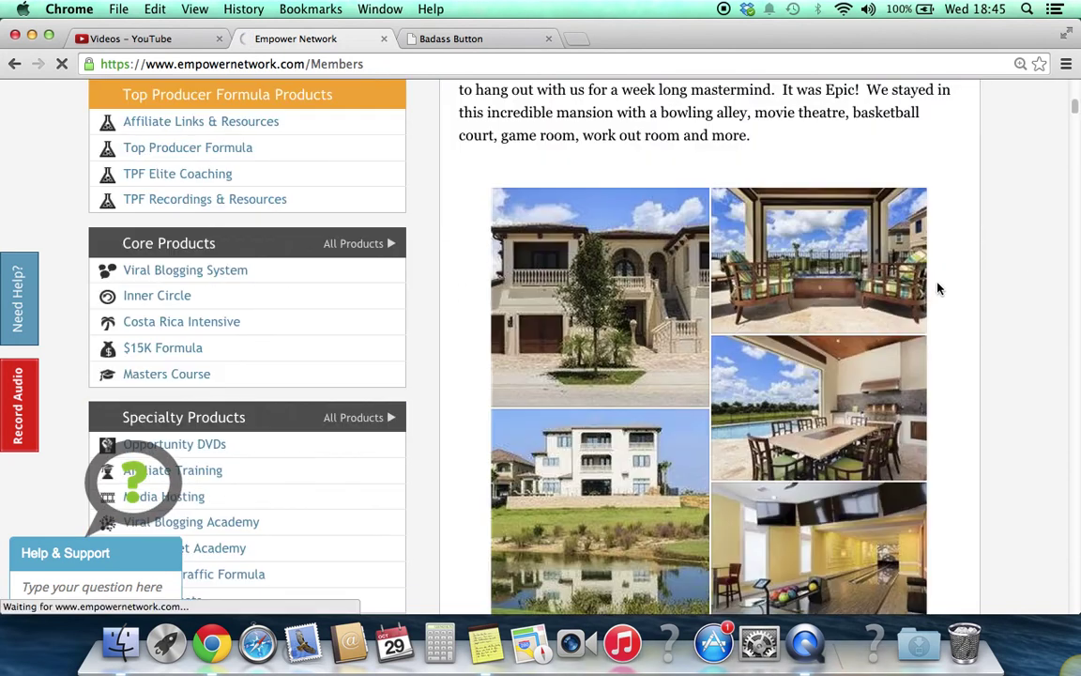
scroll(860, 218, down, 15)
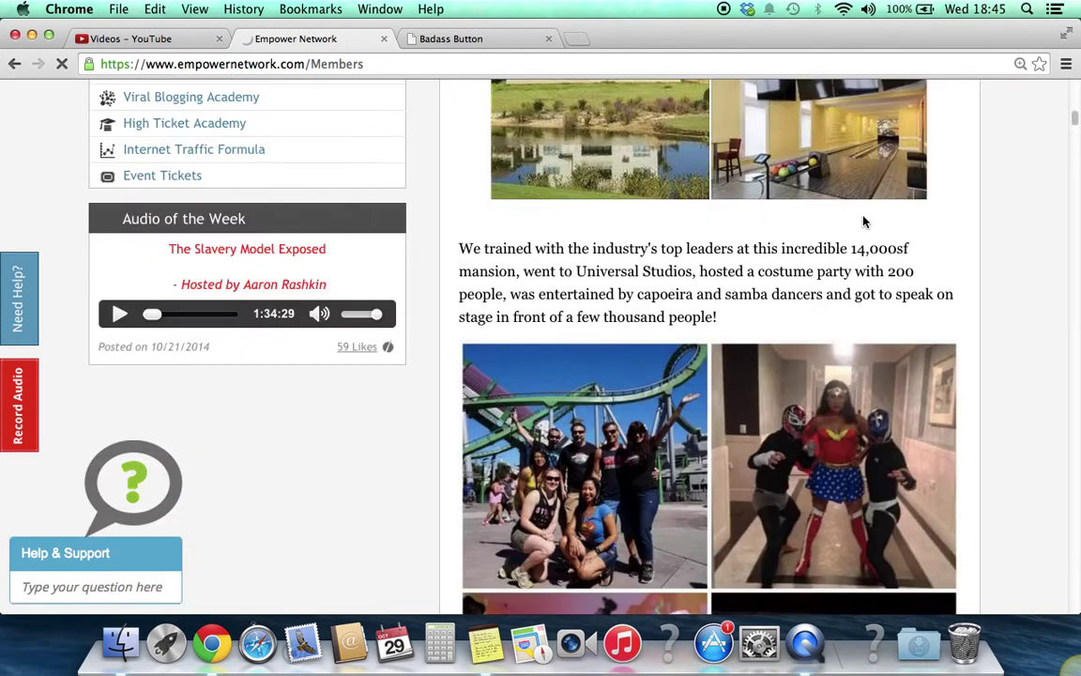
drag(1075, 133, 1077, 78)
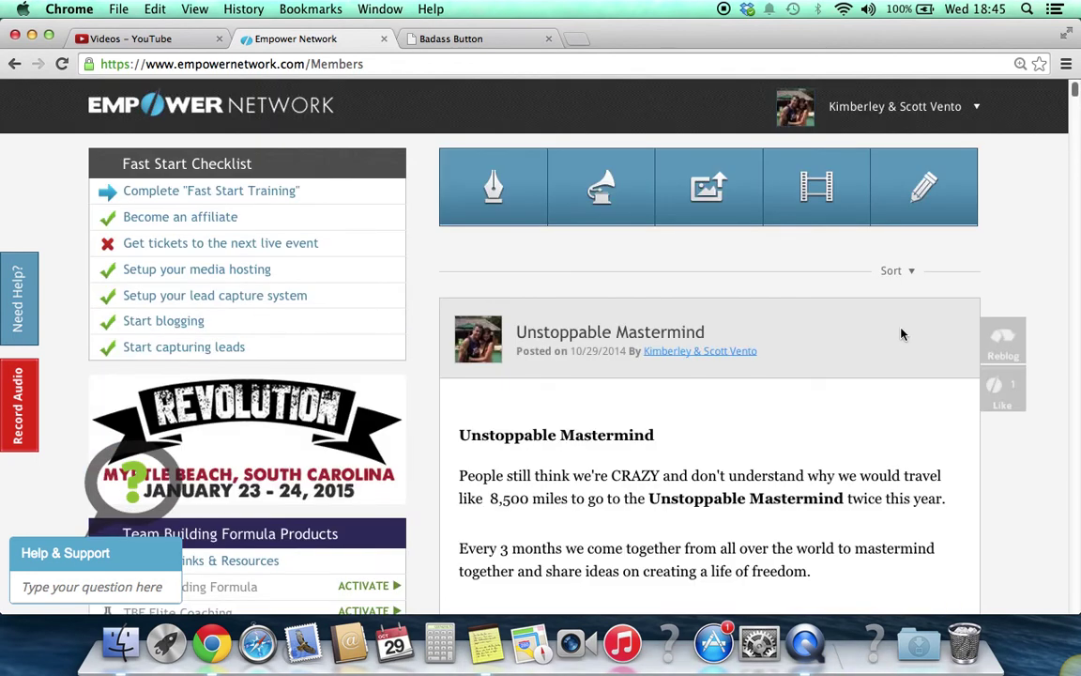
Open the member's own blog and switch from it to the "The Inspired Travelers" blog
mouse_move(909, 355)
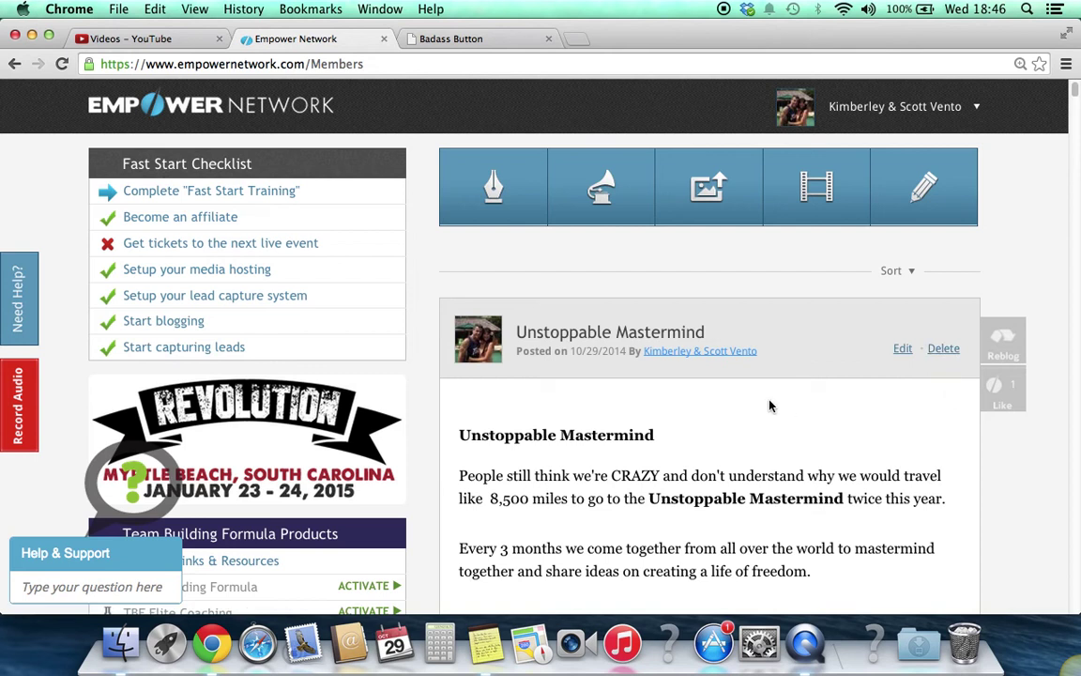
click(975, 108)
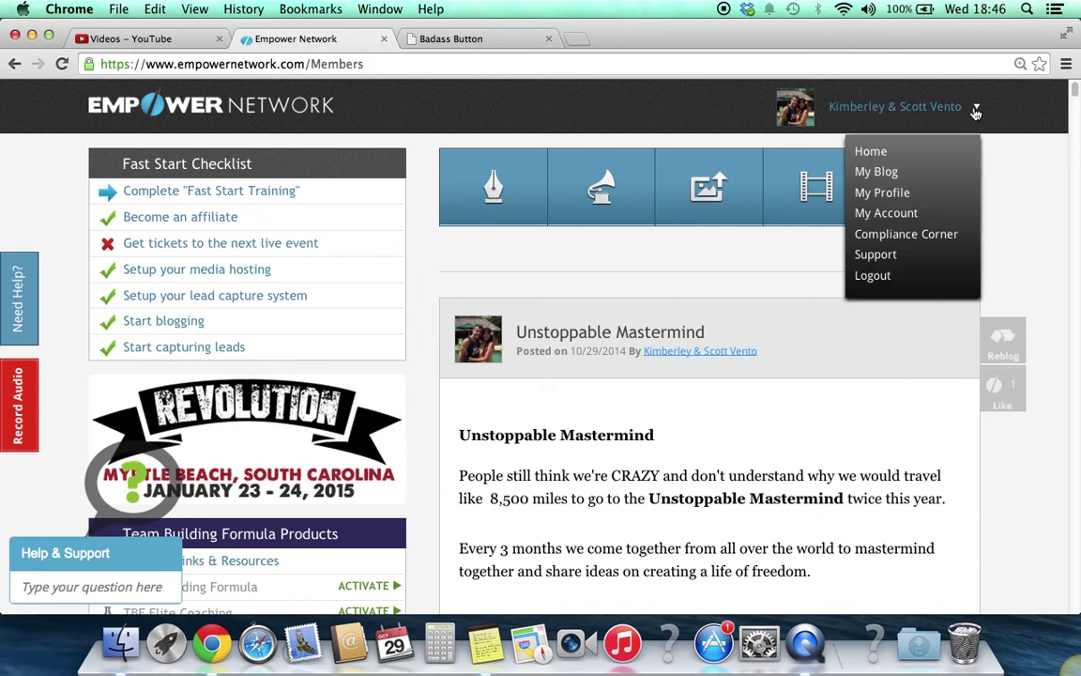
click(875, 173)
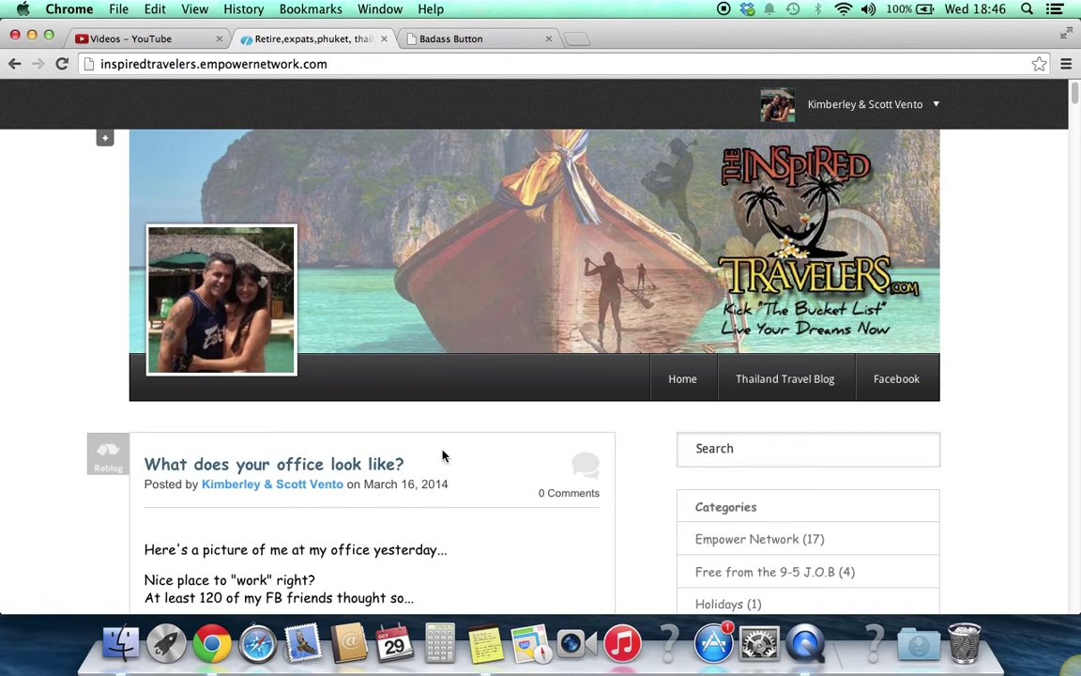
mouse_move(227, 324)
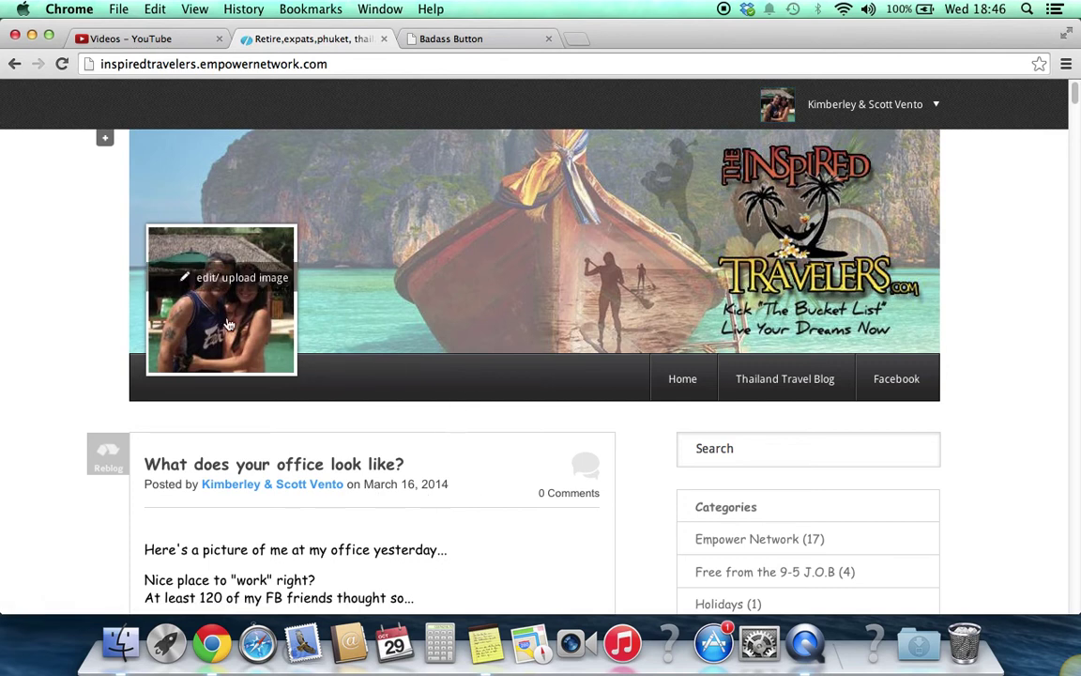
click(105, 141)
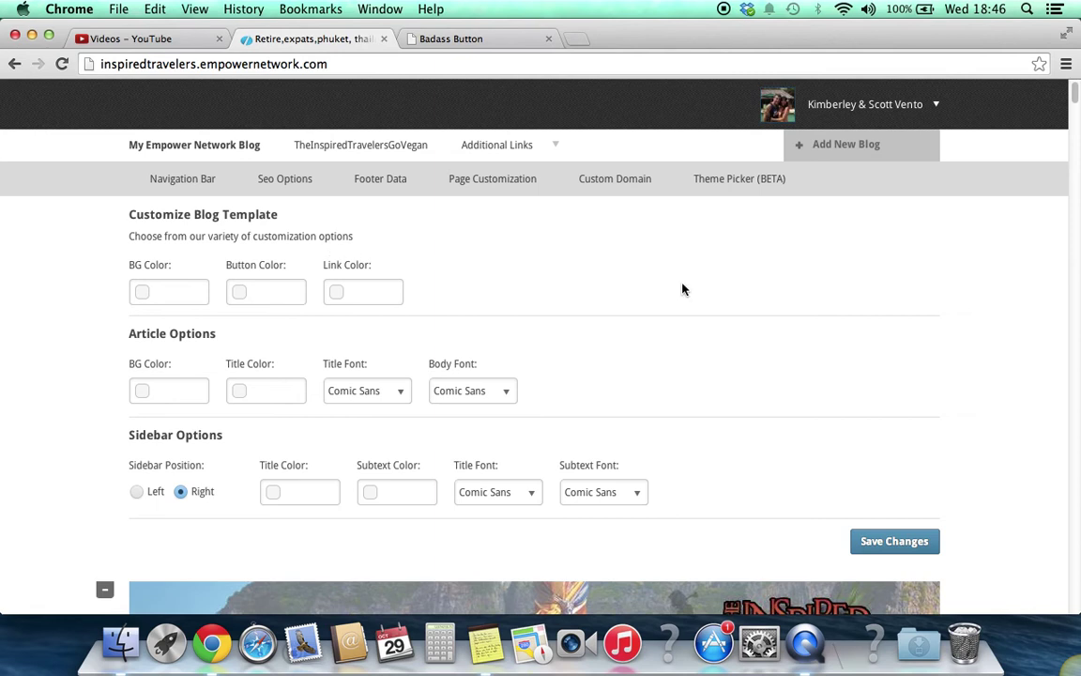
click(548, 148)
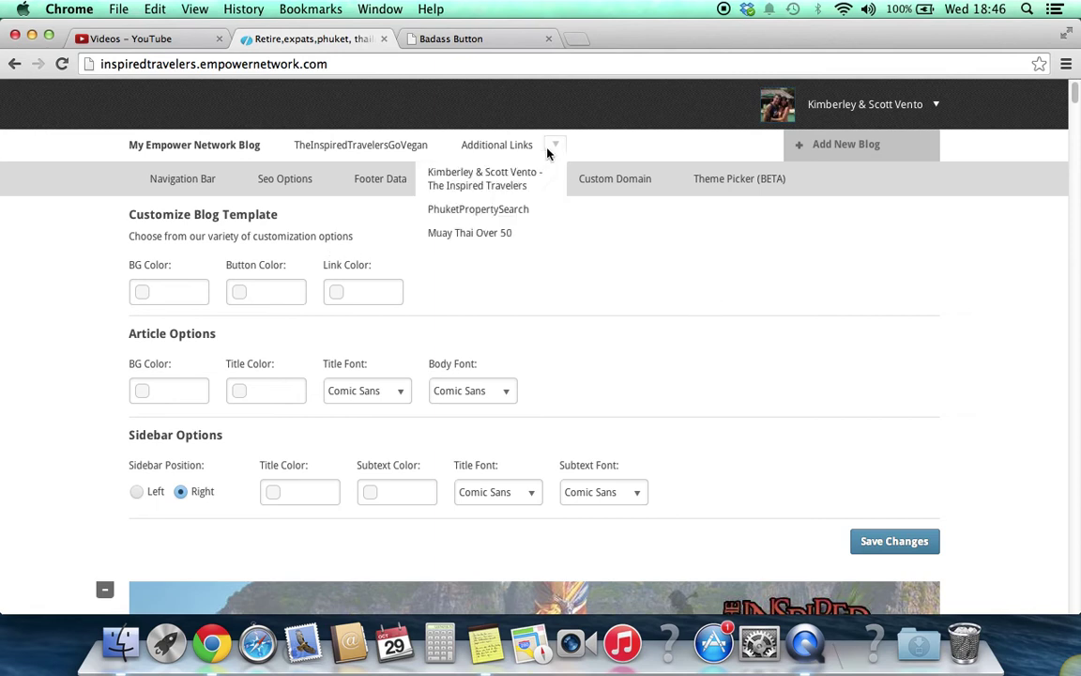
click(462, 181)
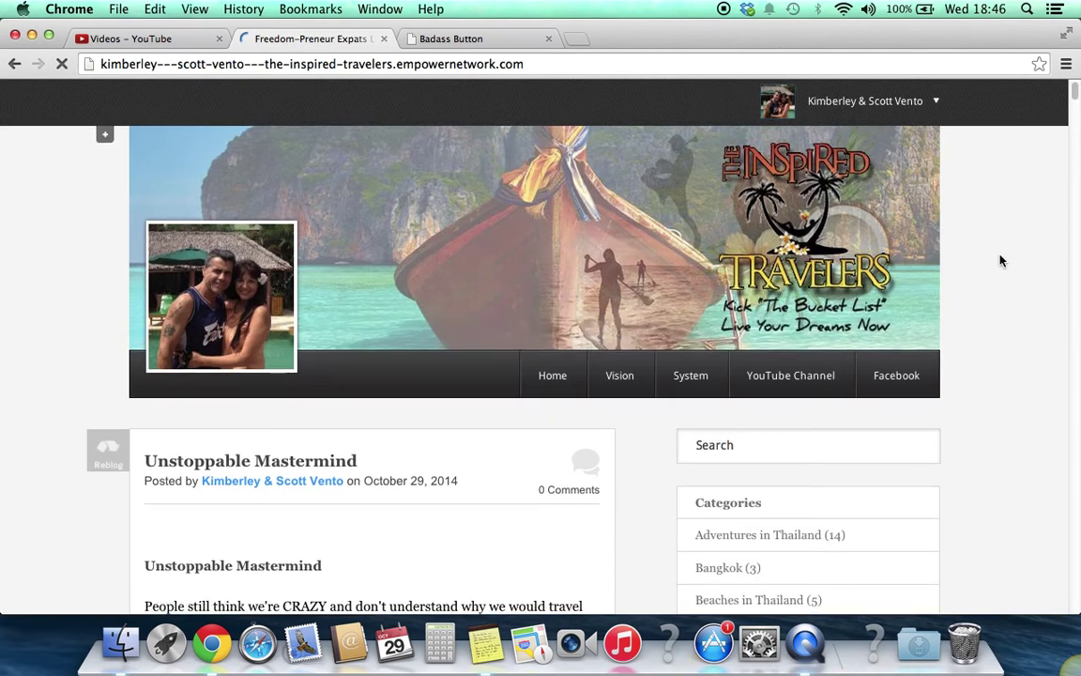
Look over the Unstoppable Mastermind post on the blog, open it on its own page and copy its web address
scroll(1000, 263, down, 1)
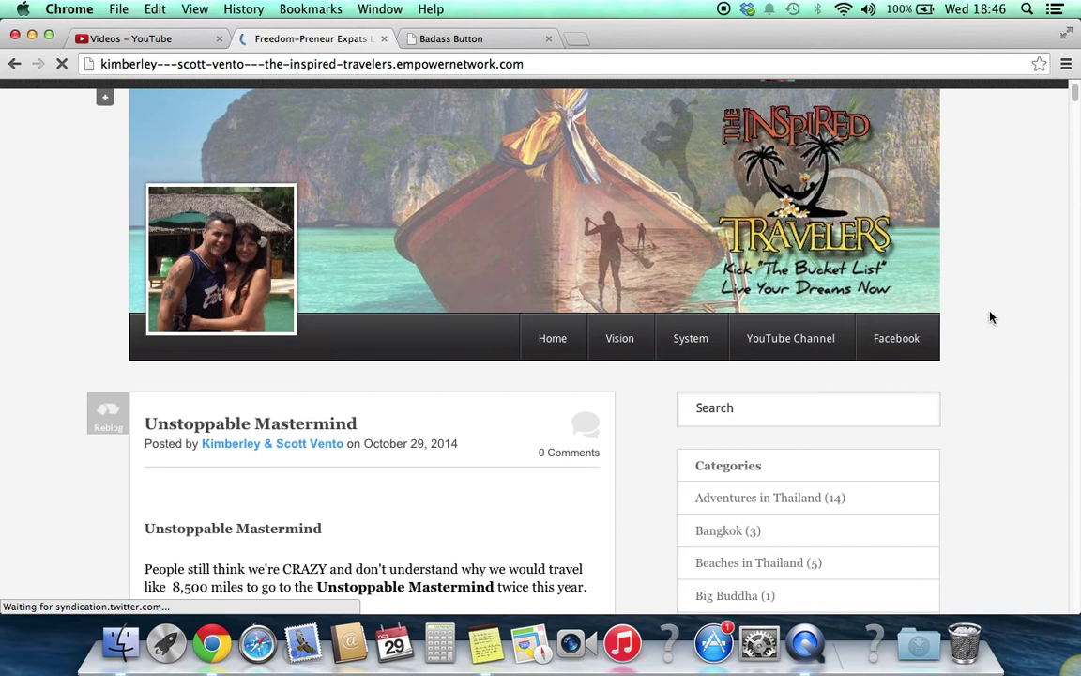
scroll(954, 502, down, 10)
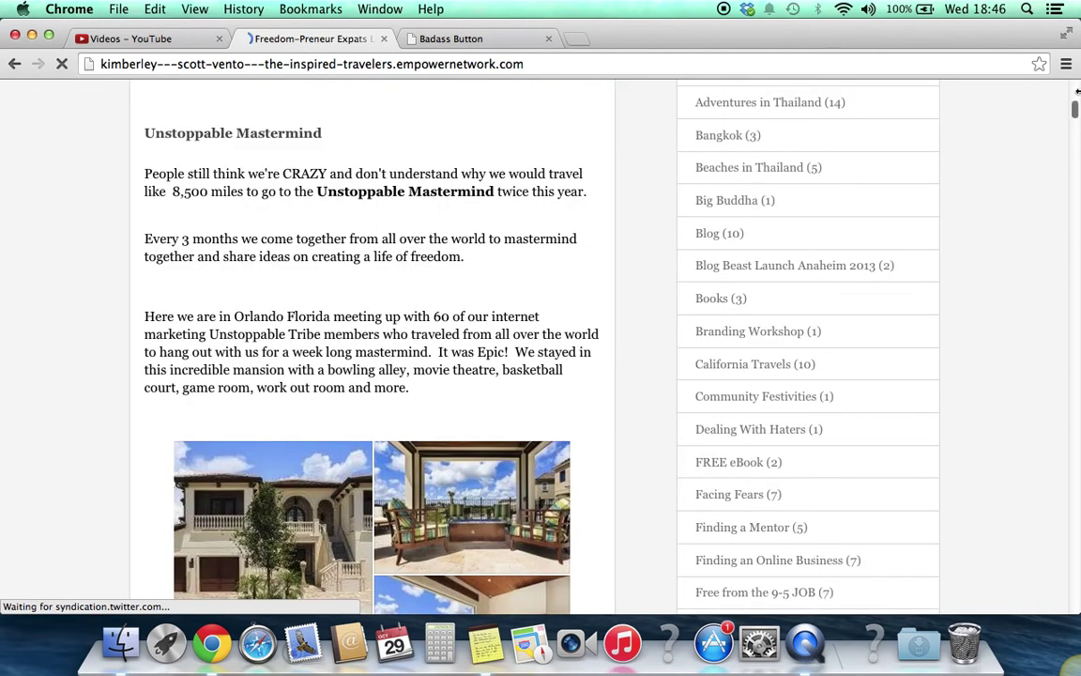
scroll(1077, 88, up, 10)
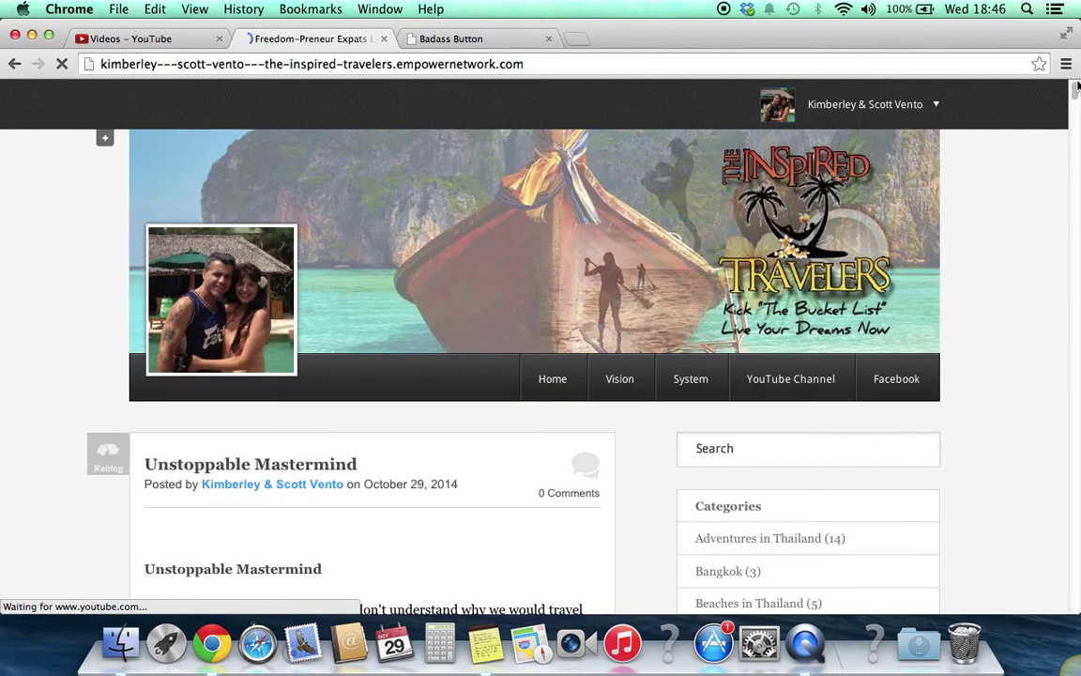
click(200, 473)
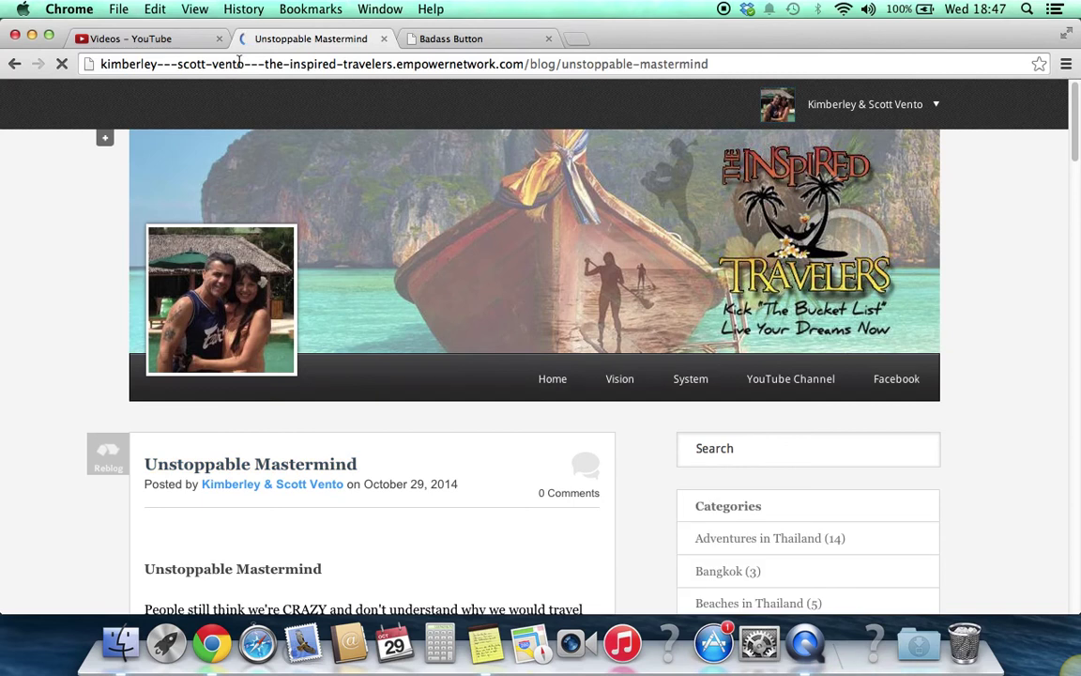
click(240, 63)
key(super+c)
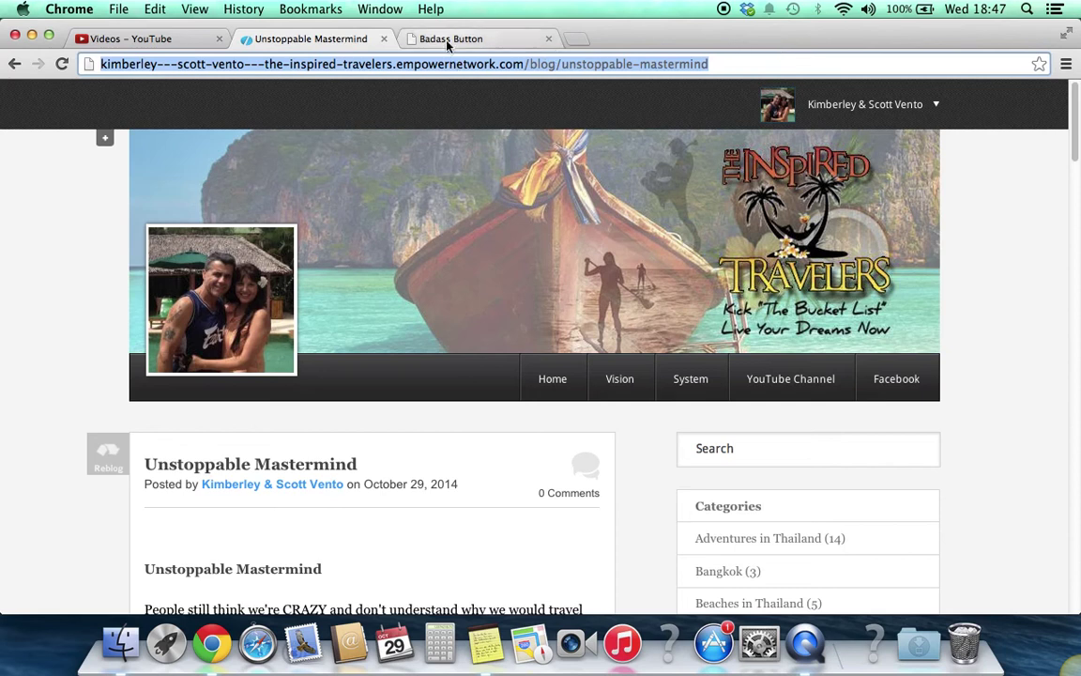
Start creating a link manually on the Badass Button site and set its URL slug to UnstoppableMastermindOrlando
click(476, 42)
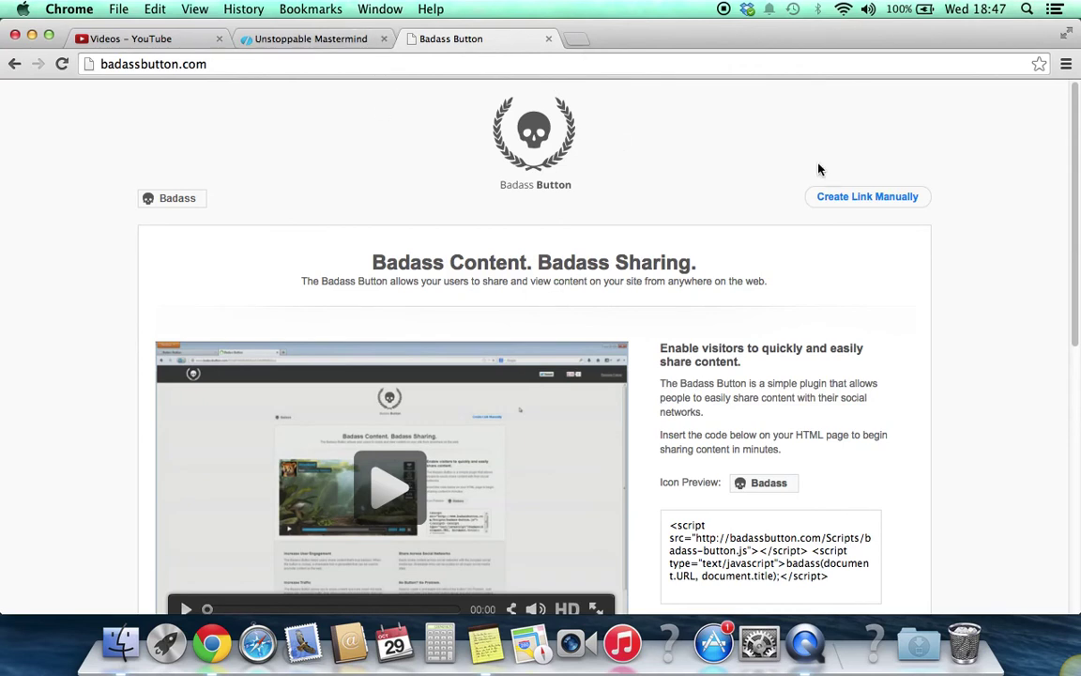
click(875, 205)
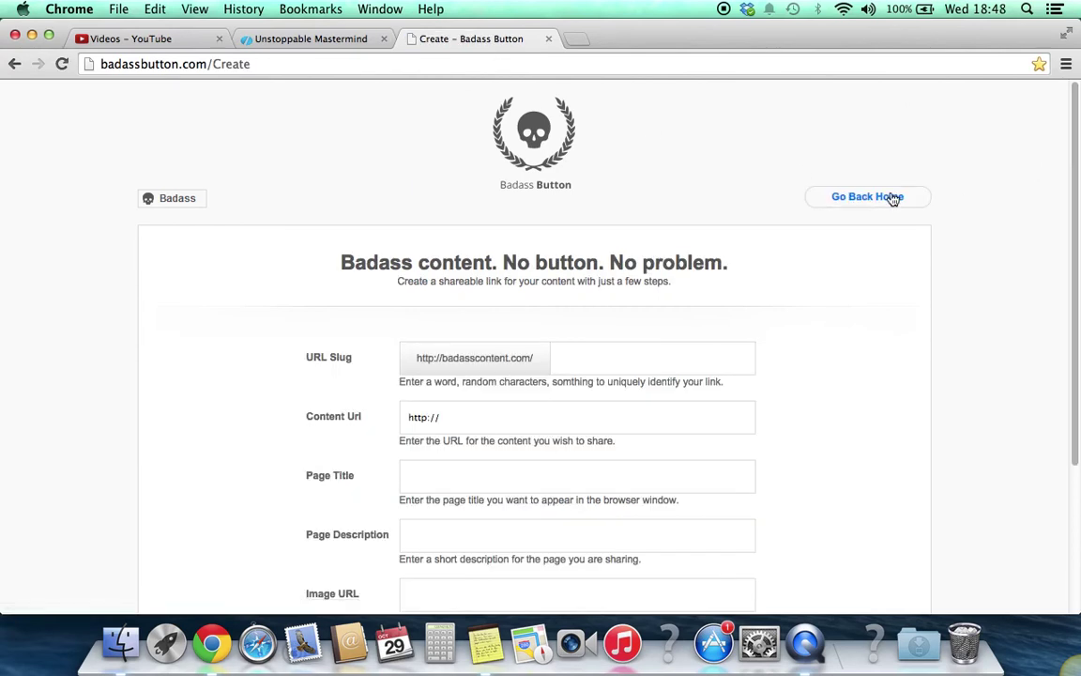
scroll(915, 271, down, 3)
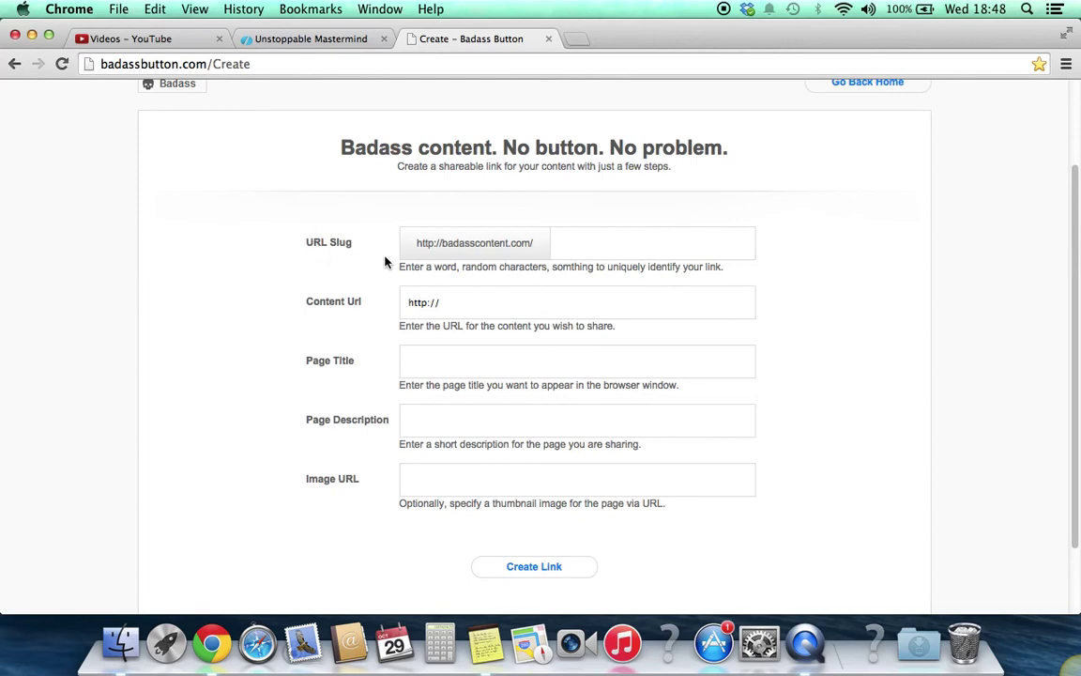
click(584, 244)
text(Unstoppa)
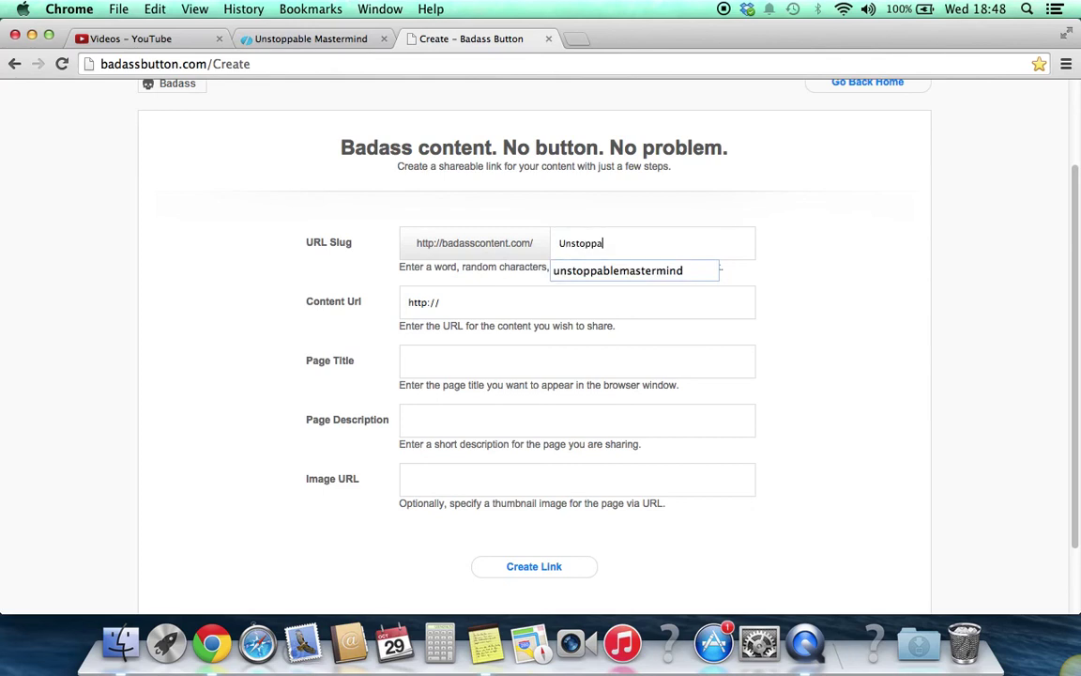
text(ble Mastermind)
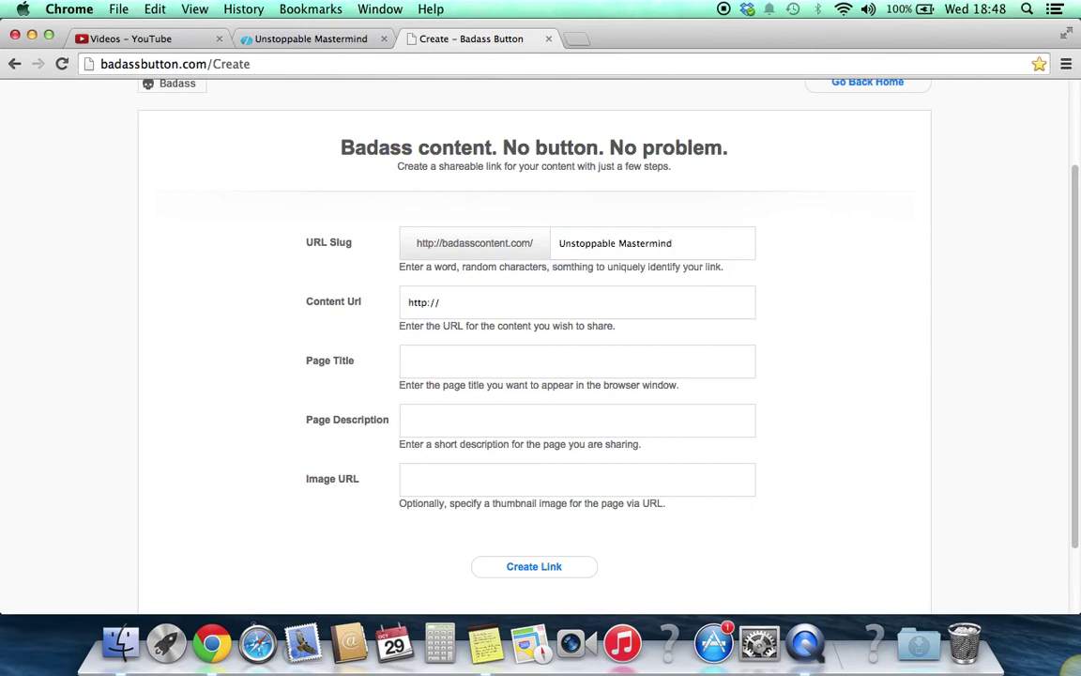
click(603, 243)
key(BackSpace)
click(688, 240)
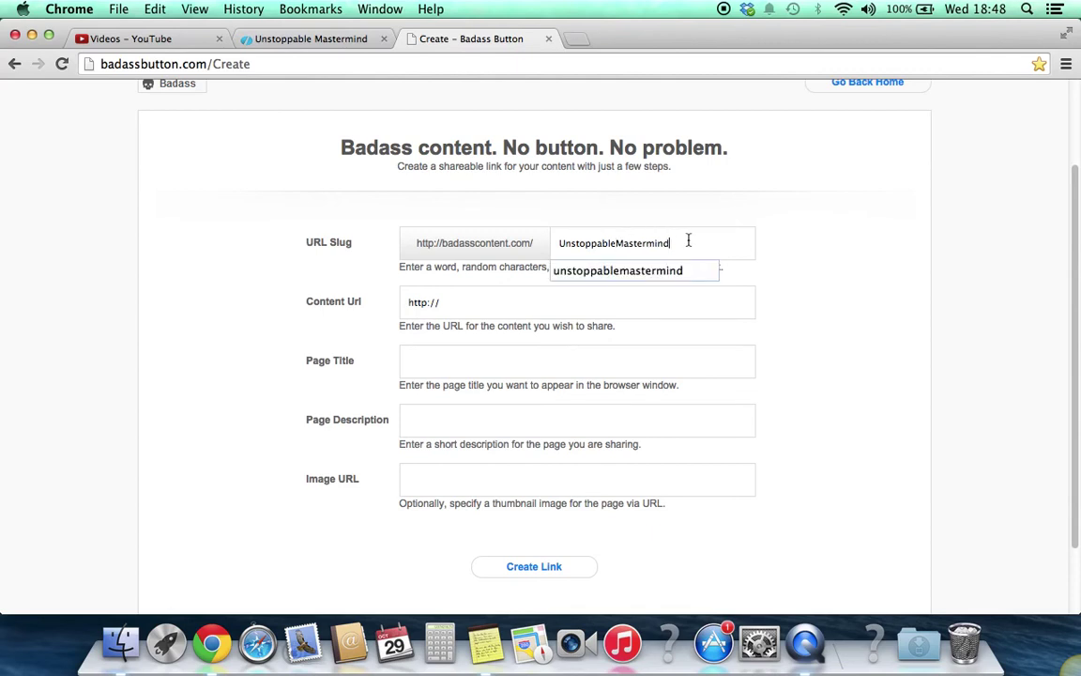
text(Orlando)
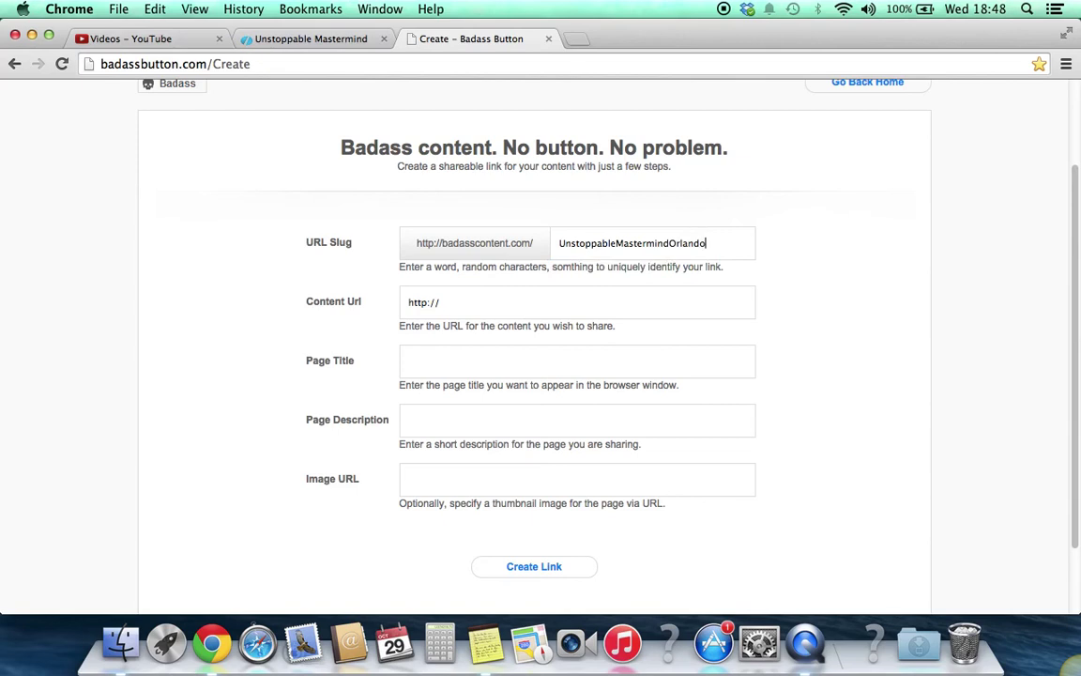
Replace the link's Content Url with the copied post address and check it against the open blog post
click(521, 304)
drag(440, 303, 400, 303)
key(super+v)
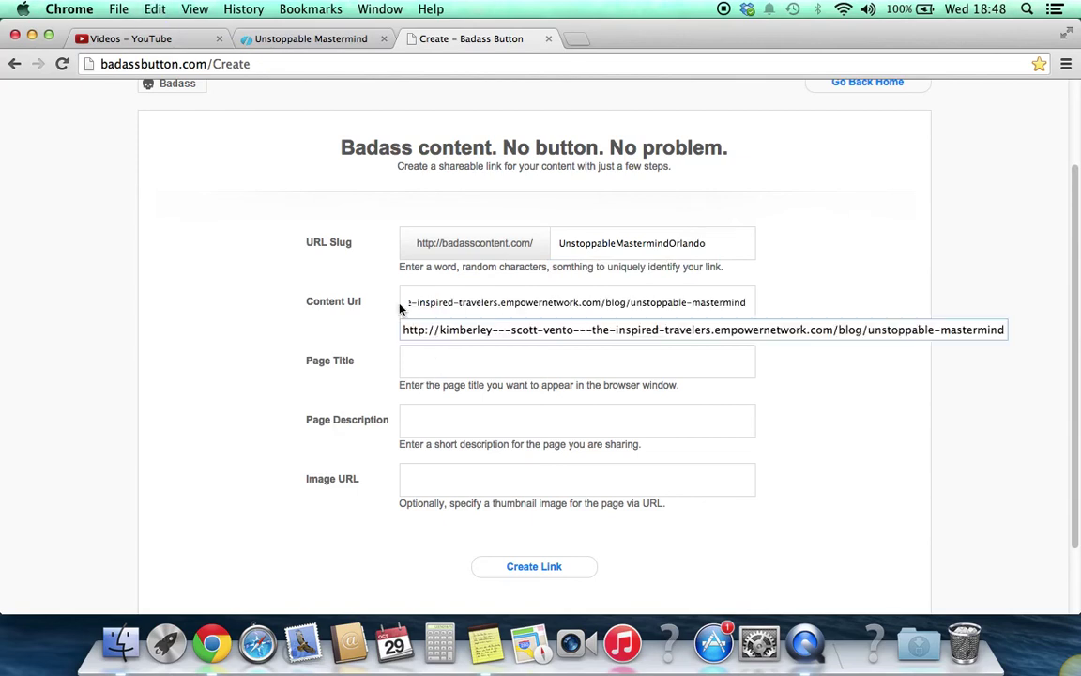
click(305, 38)
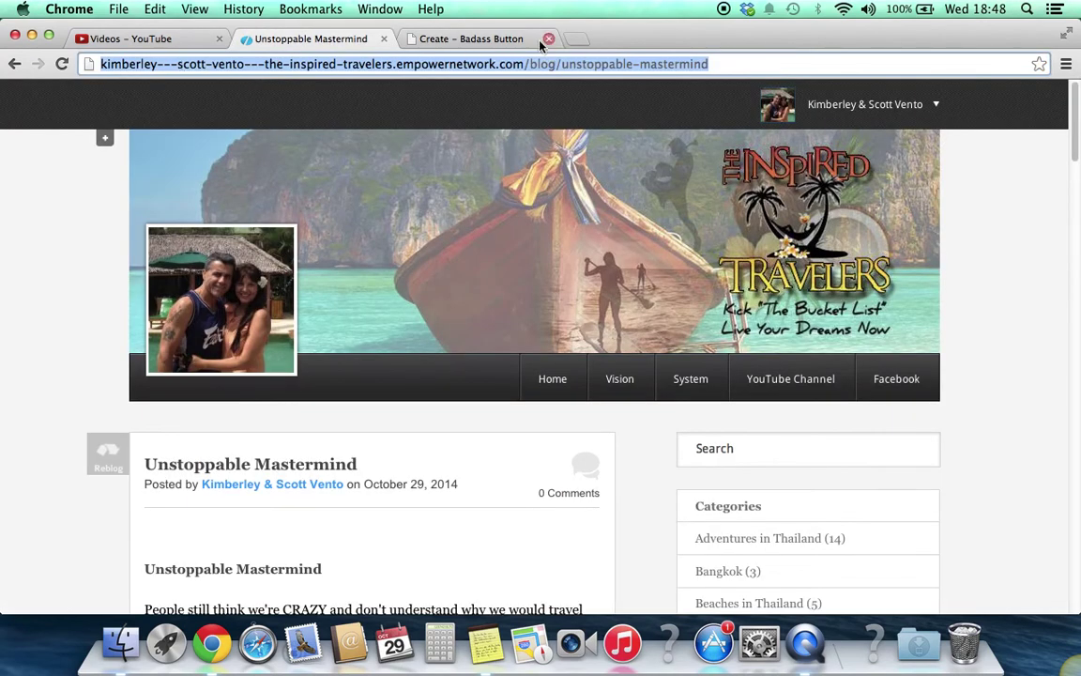
click(449, 34)
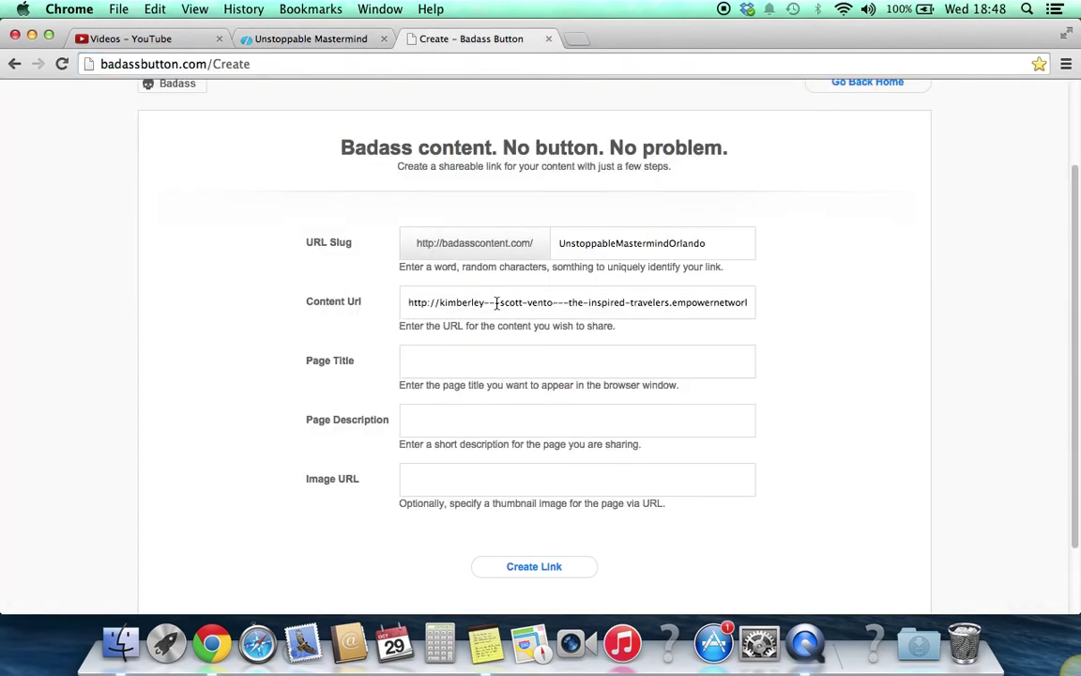
Set the link's page title to Unstoppable Mastermind
click(438, 356)
text(Unstoppab)
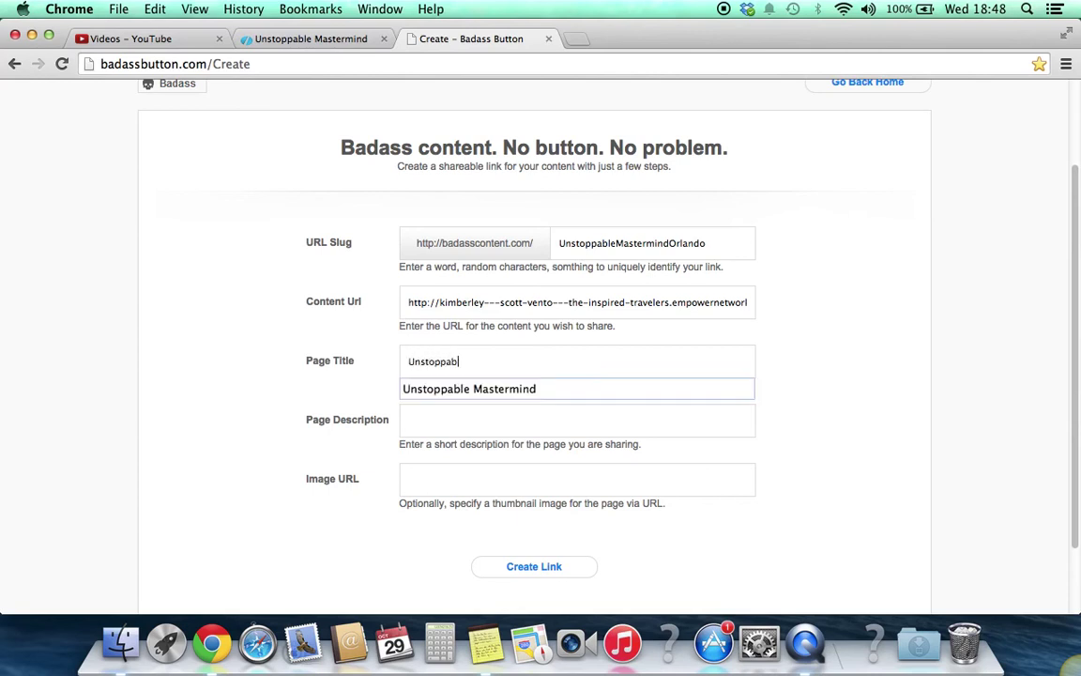
text(le Mate)
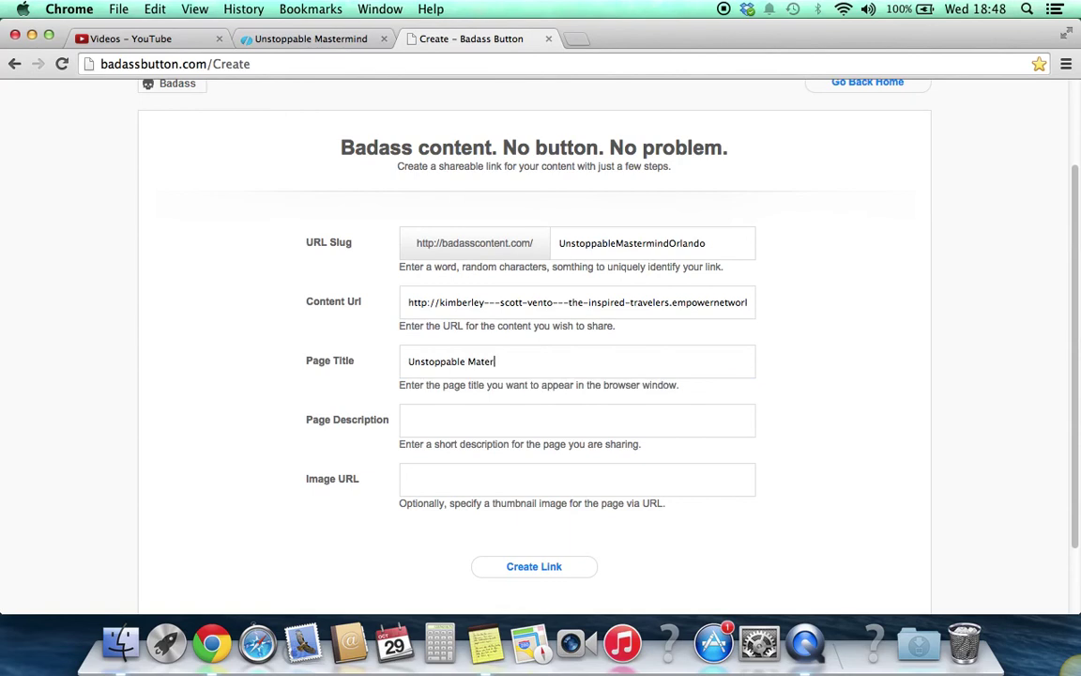
text(r)
key(BackSpace)
key(BackSpace)
key(BackSpace)
click(446, 389)
triple_click(554, 361)
click(552, 358)
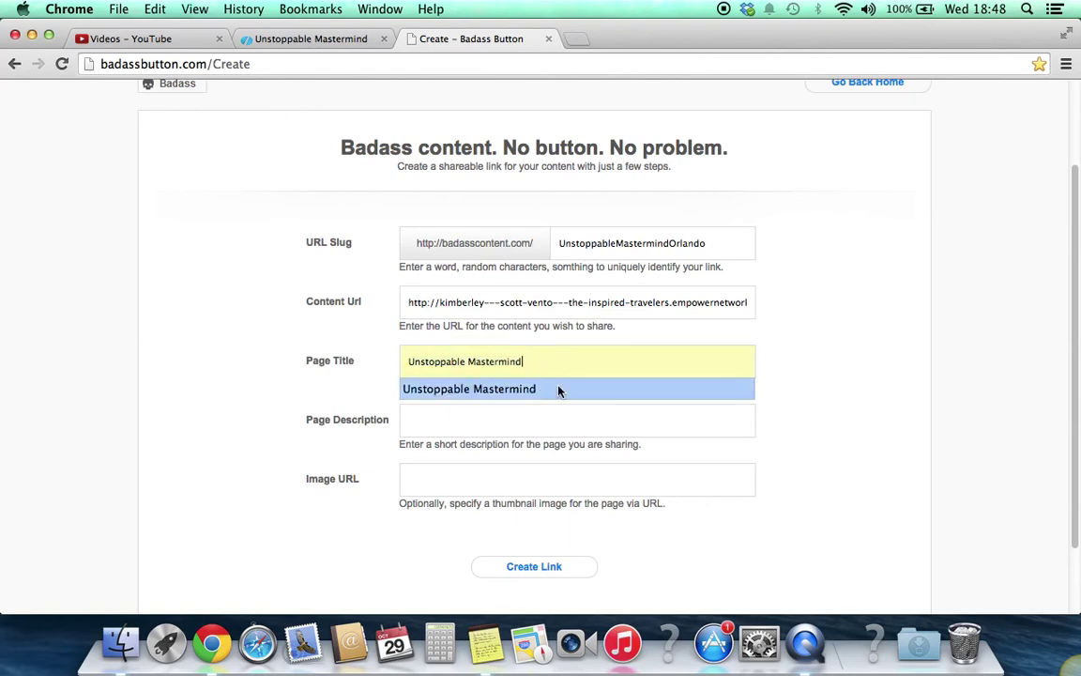
Copy the page title into the page description and complete it as Unstoppable Mastermind Orlando 2014
drag(523, 362, 392, 369)
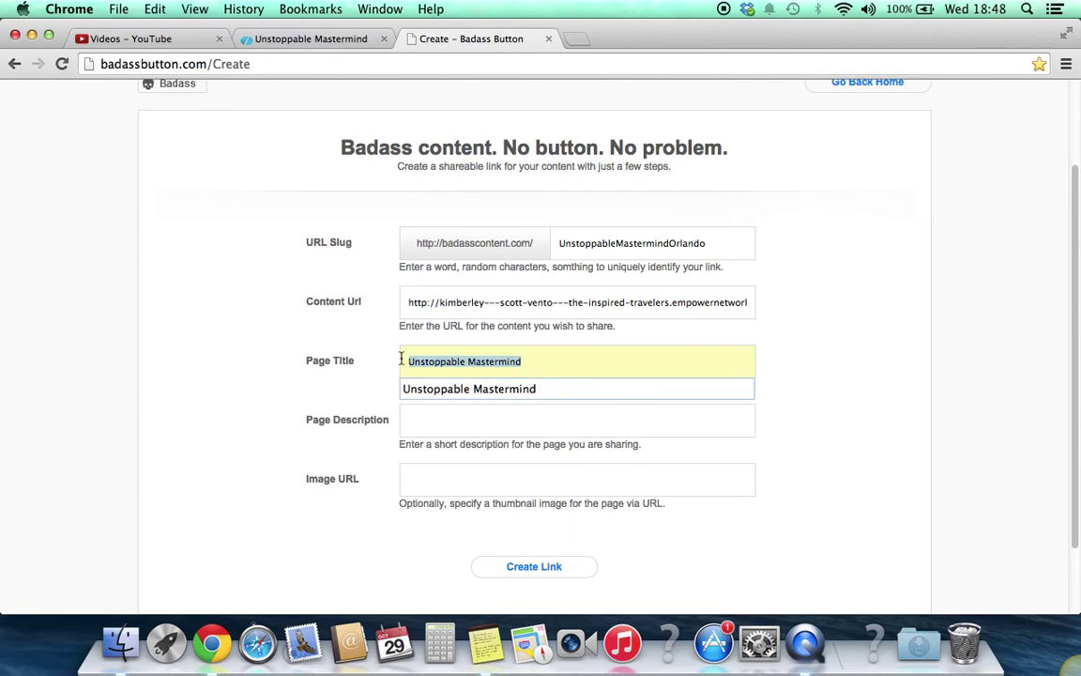
right_click(401, 360)
click(447, 335)
click(437, 409)
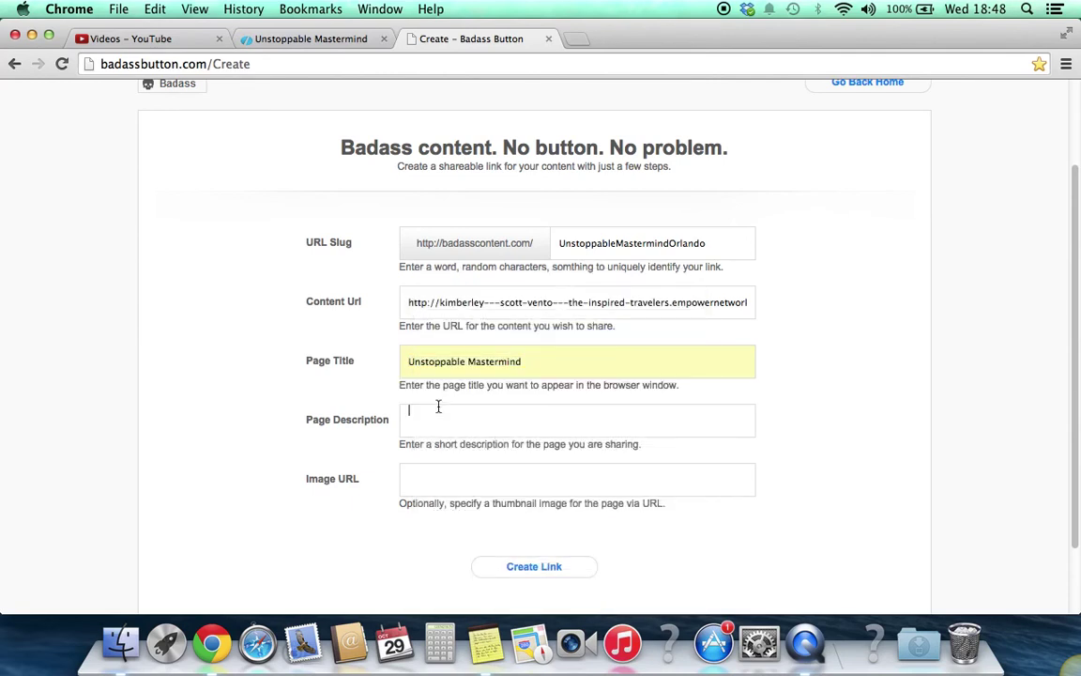
right_click(437, 407)
click(474, 468)
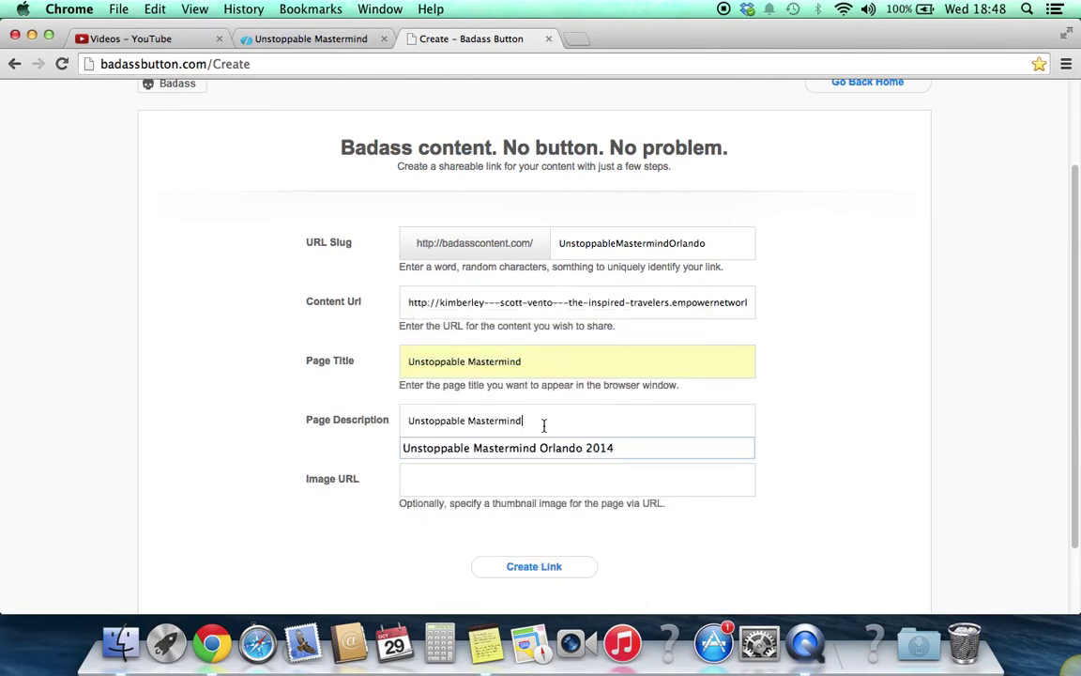
click(459, 448)
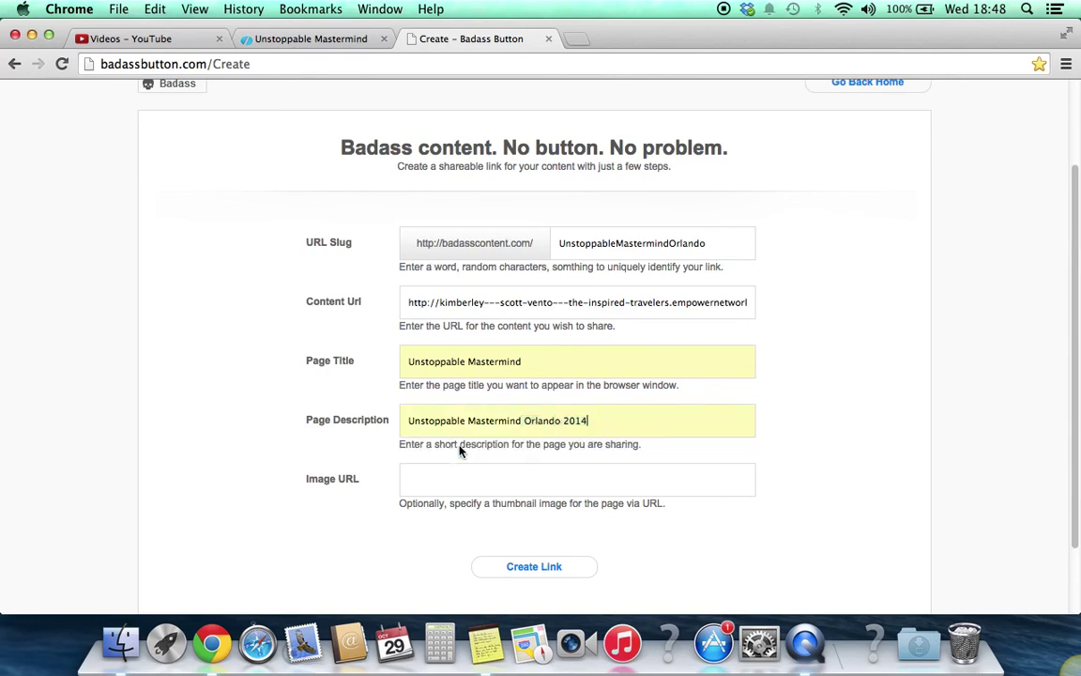
Create the Badass link and select its full shareable address in the sharing message
click(541, 571)
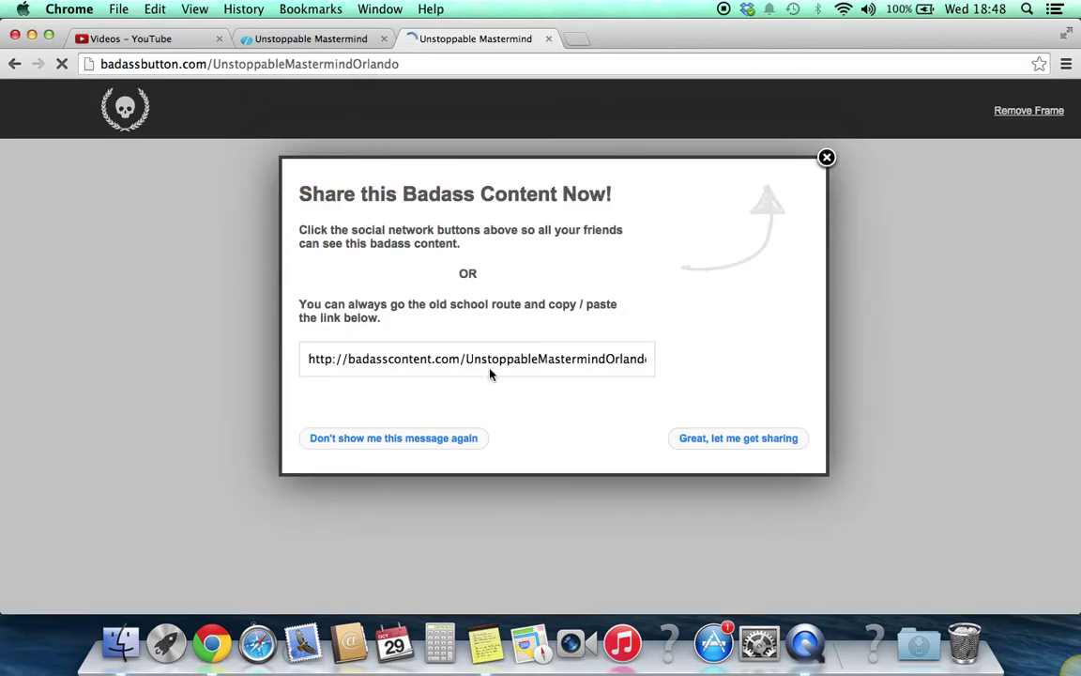
click(489, 361)
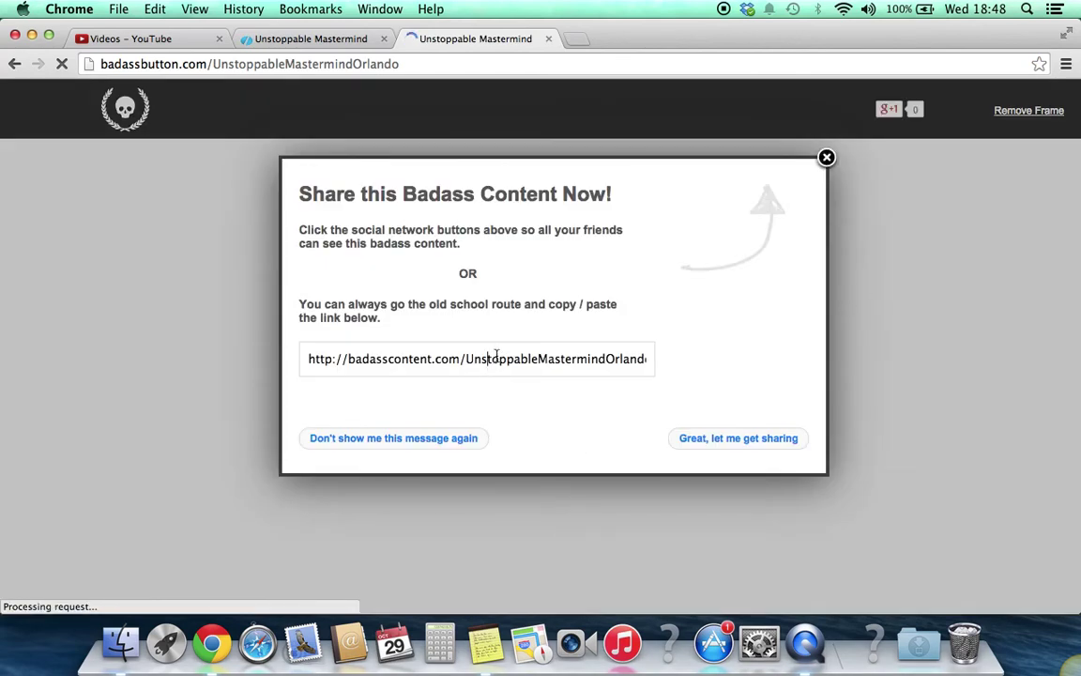
triple_click(309, 366)
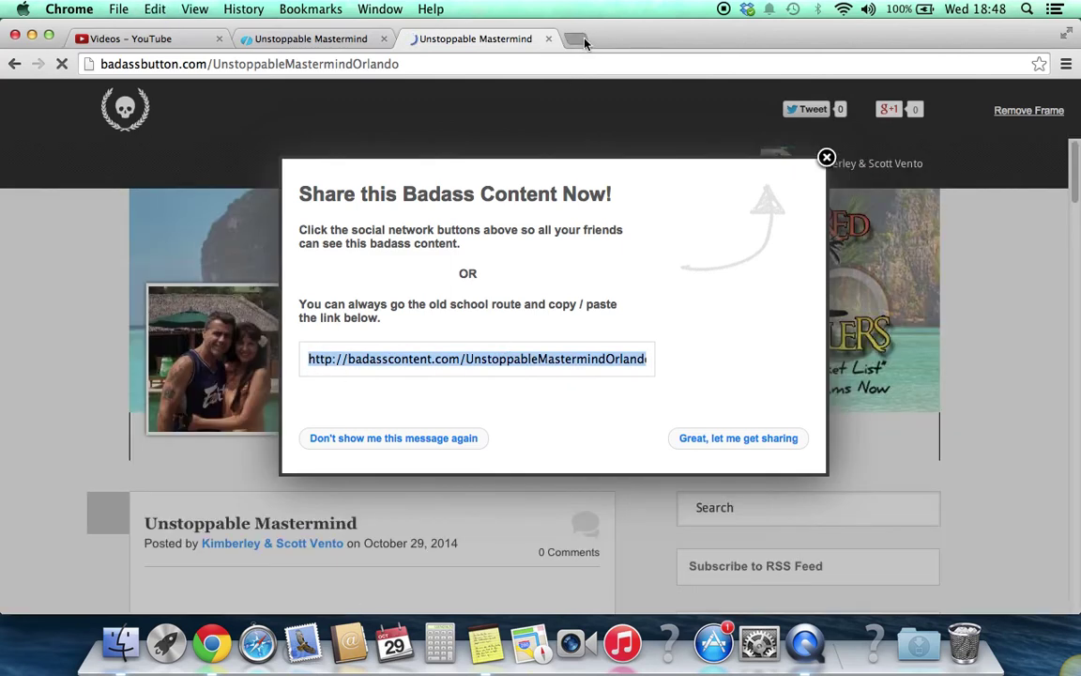
Open Facebook in a new browser tab
click(579, 38)
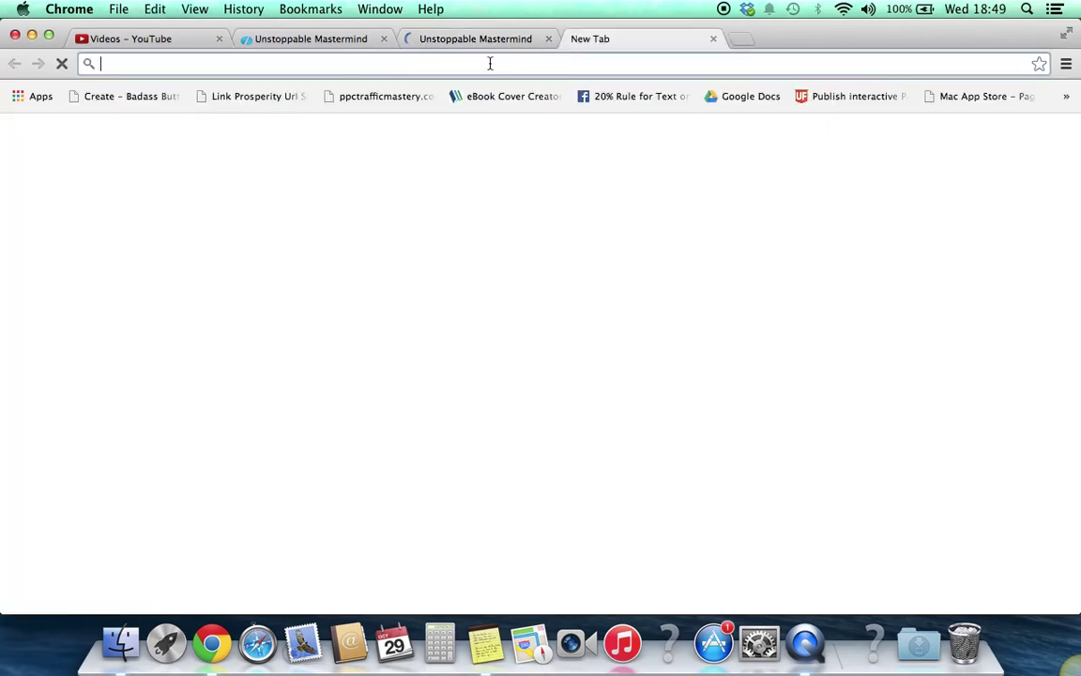
text(fan)
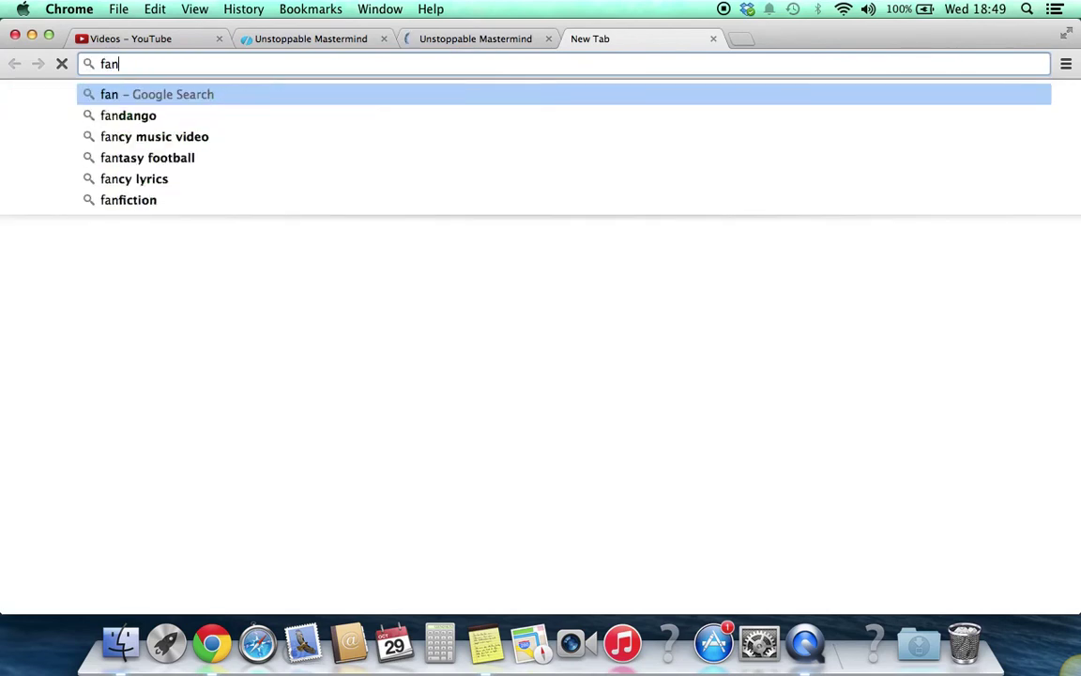
key(BackSpace)
text(cebook)
key(Return)
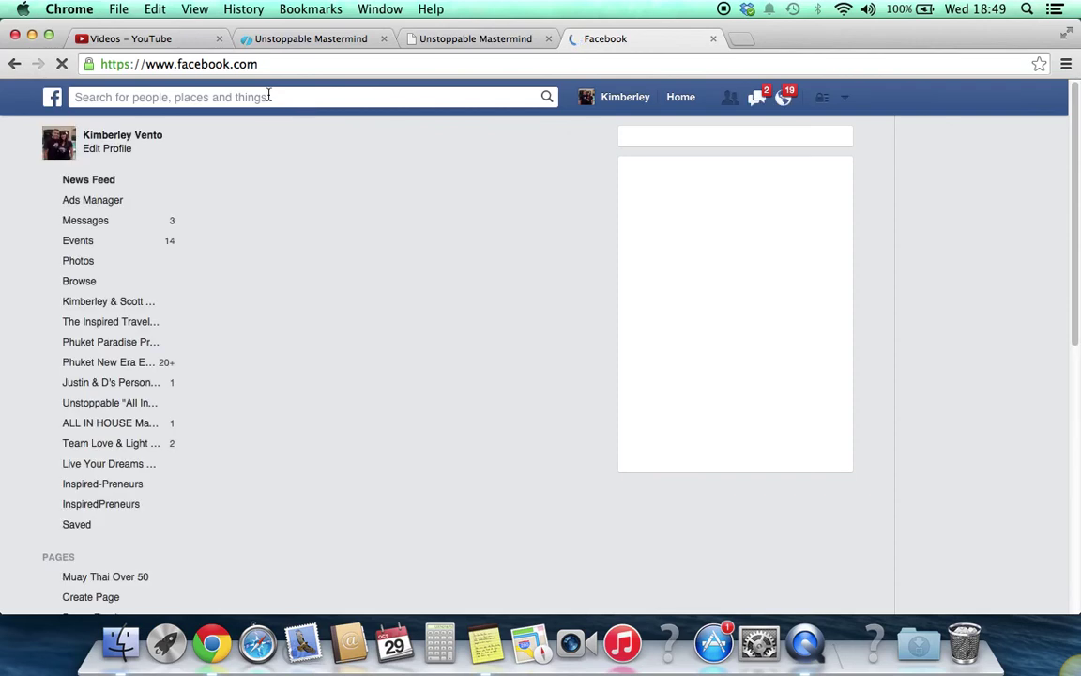
Search Facebook for The Inspired Travelers and open that page
click(267, 95)
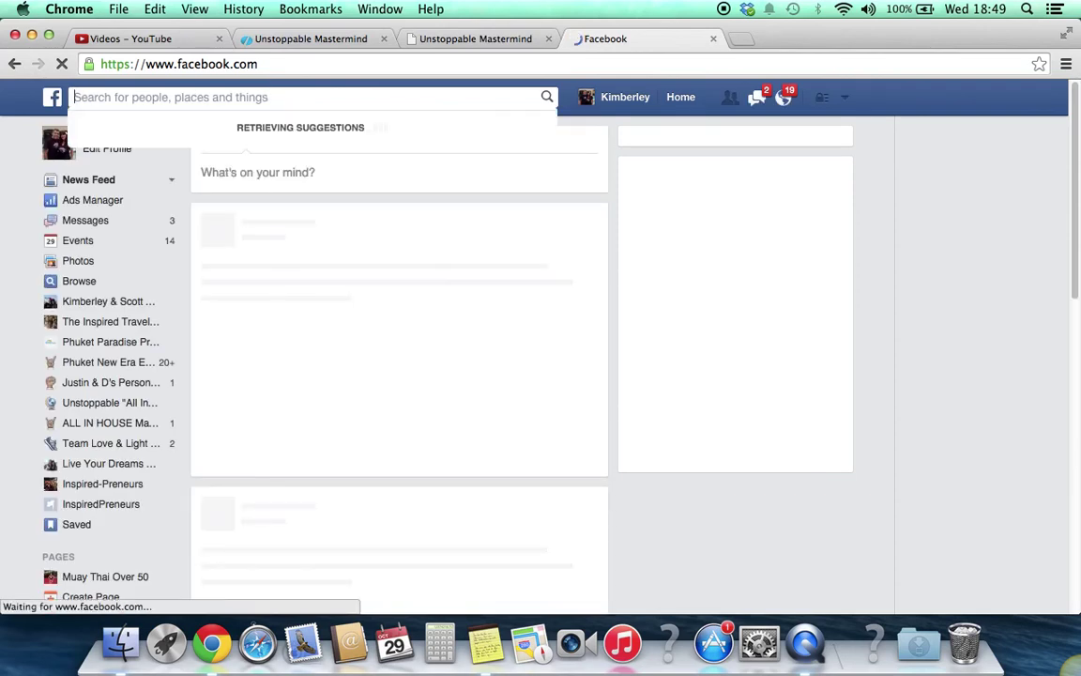
text(The)
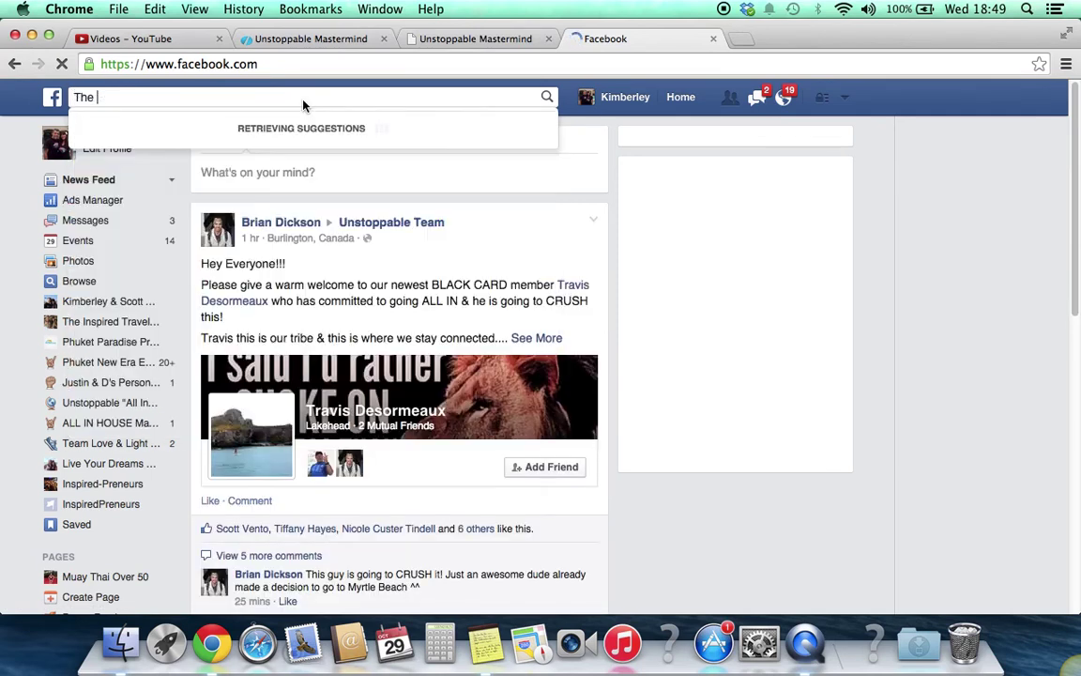
text( insp)
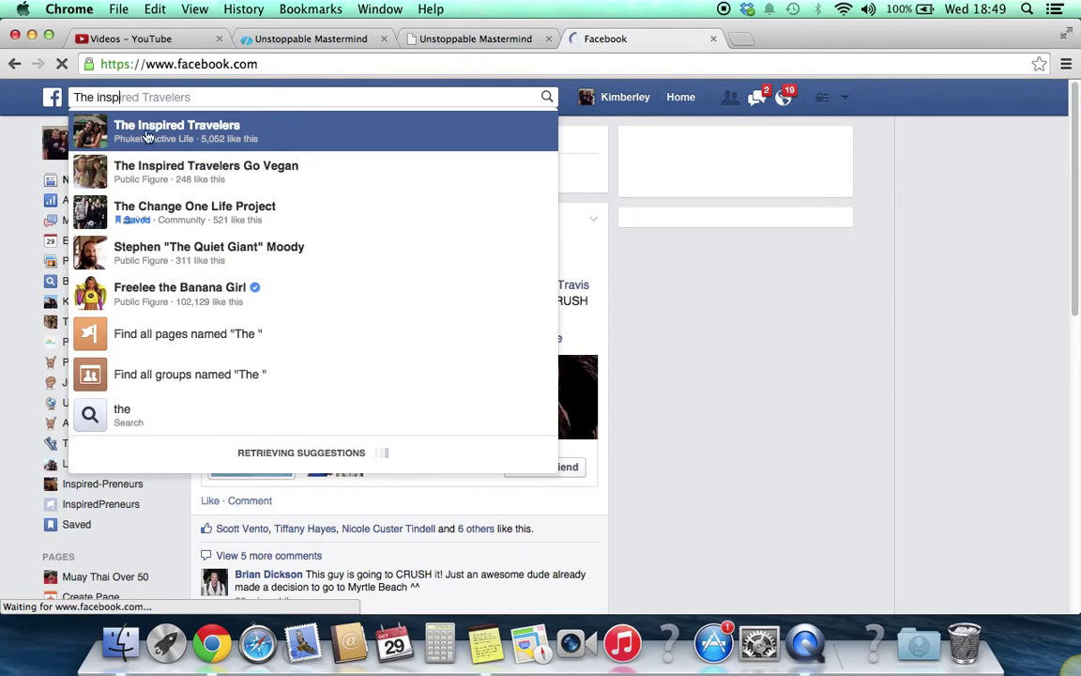
click(148, 137)
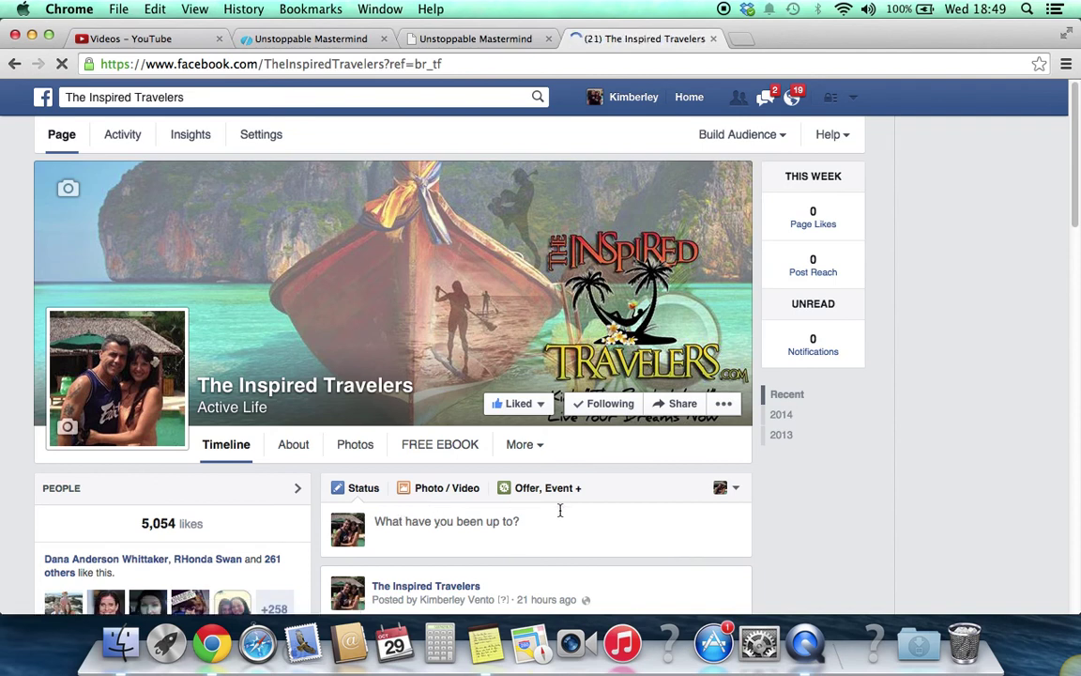
click(398, 528)
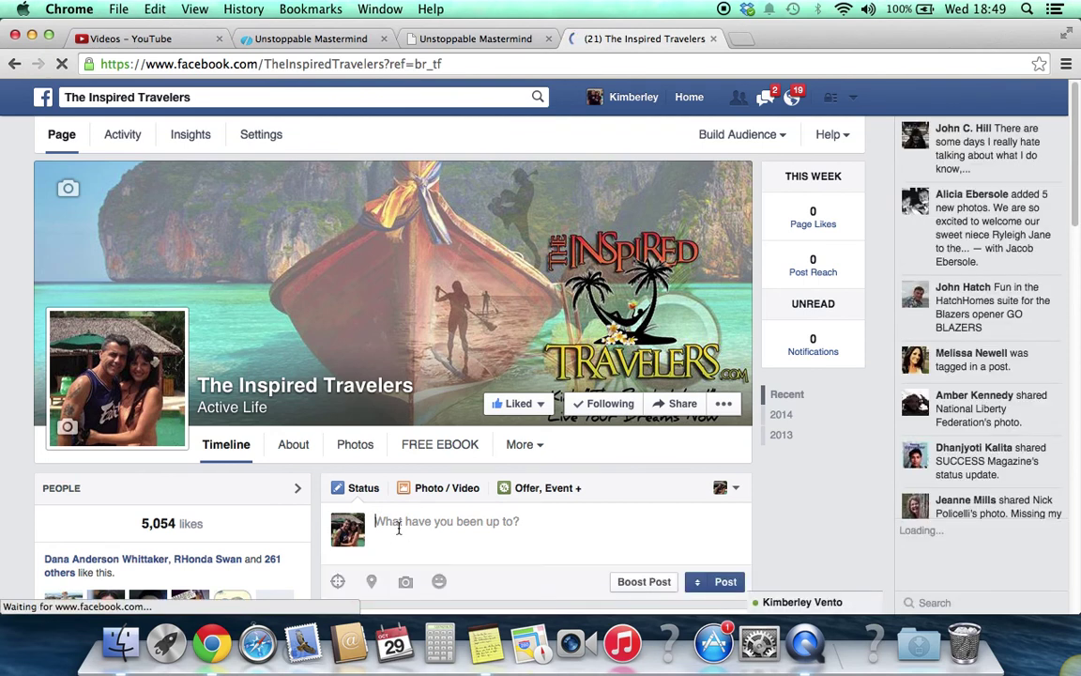
key(super+v)
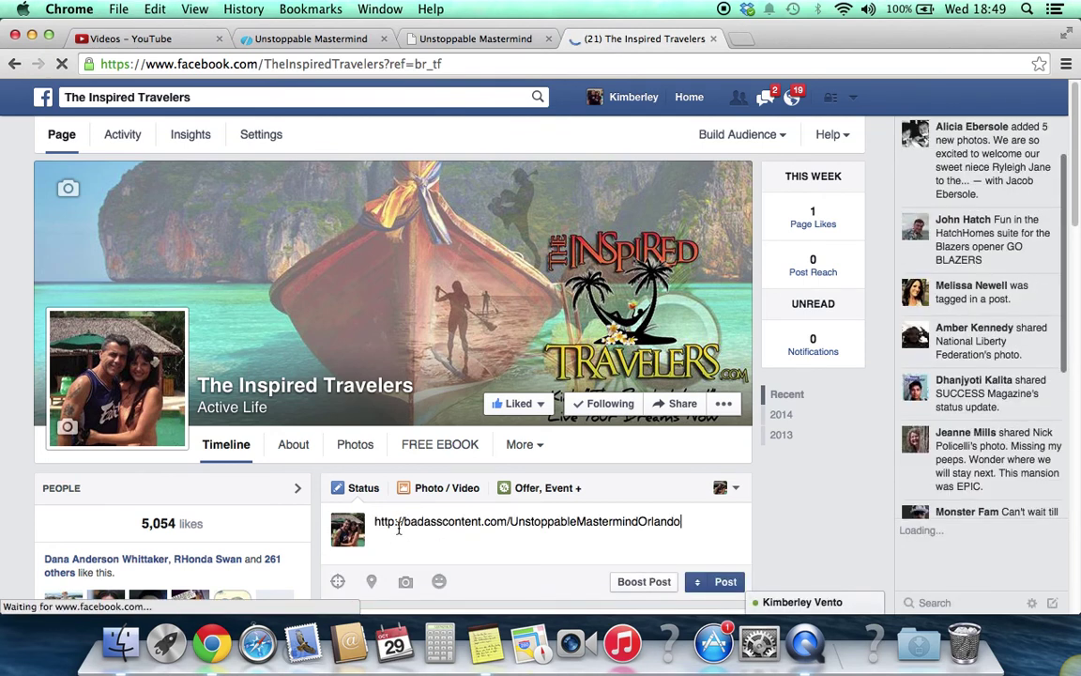
key(super+v)
drag(626, 536, 706, 526)
drag(705, 523, 688, 532)
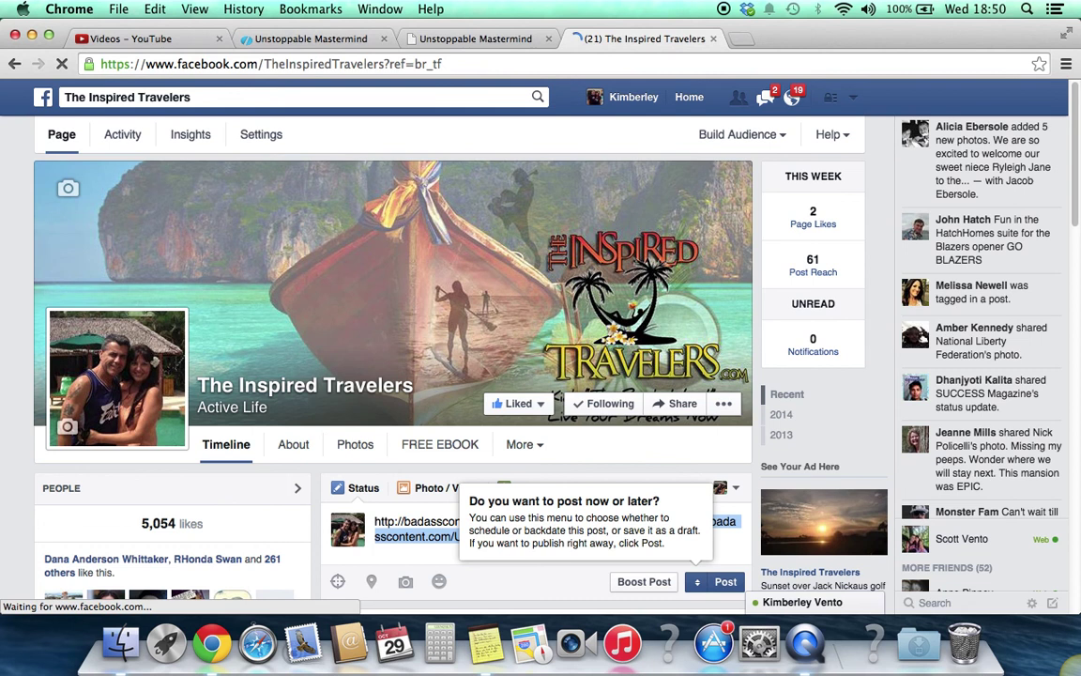
key(BackSpace)
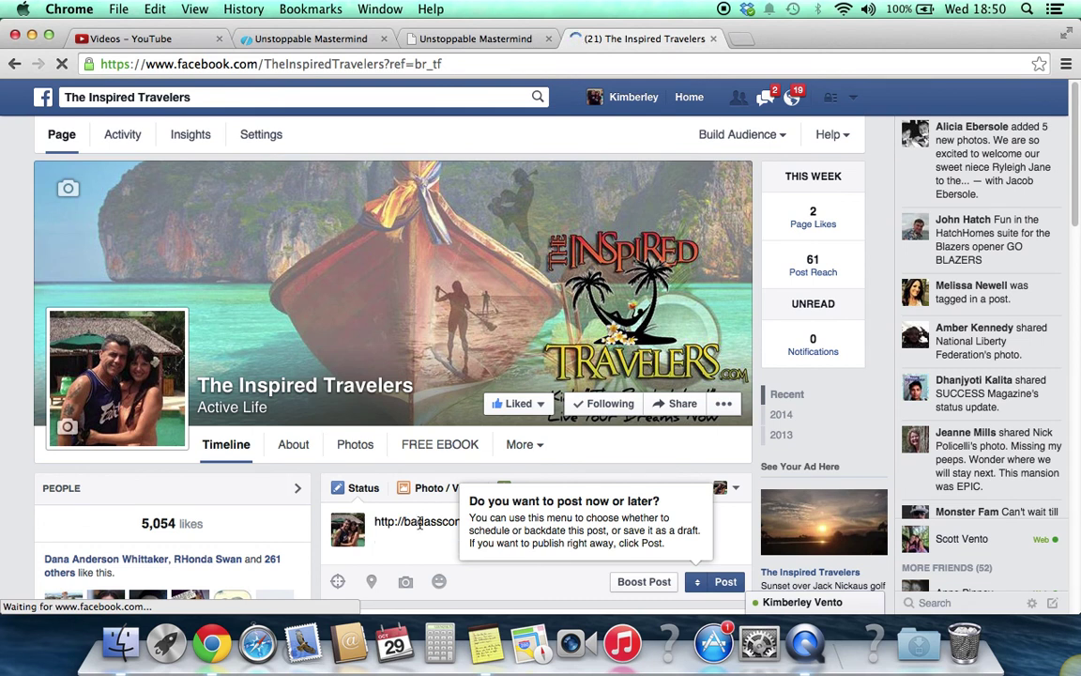
click(736, 528)
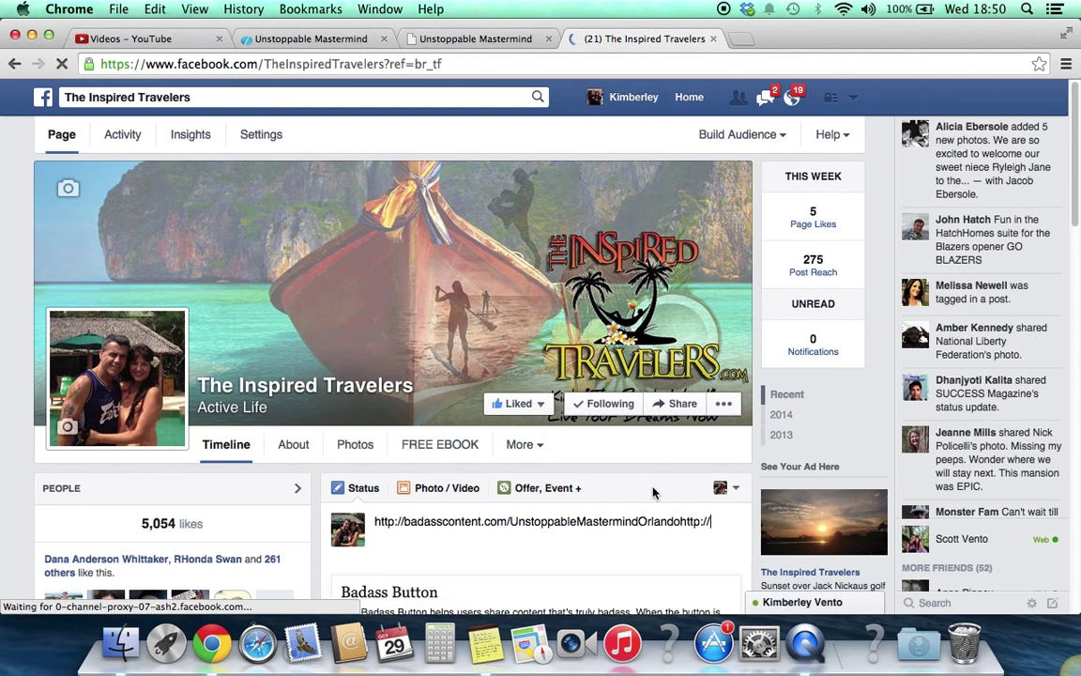
key(super+a)
key(super+c)
key(BackSpace)
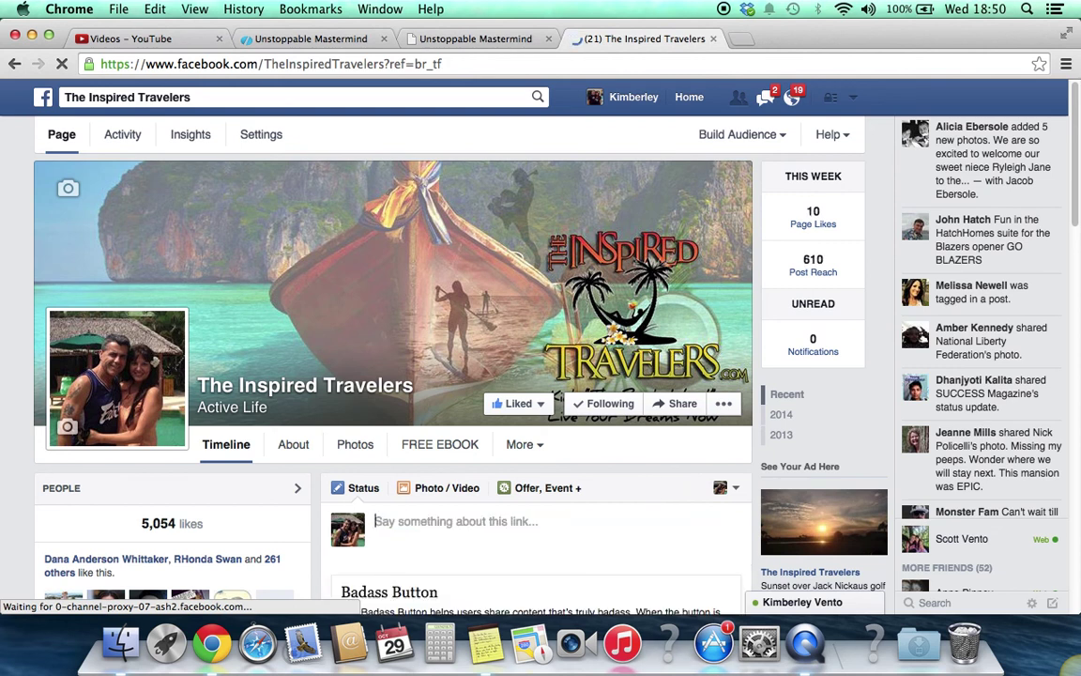
key(super+v)
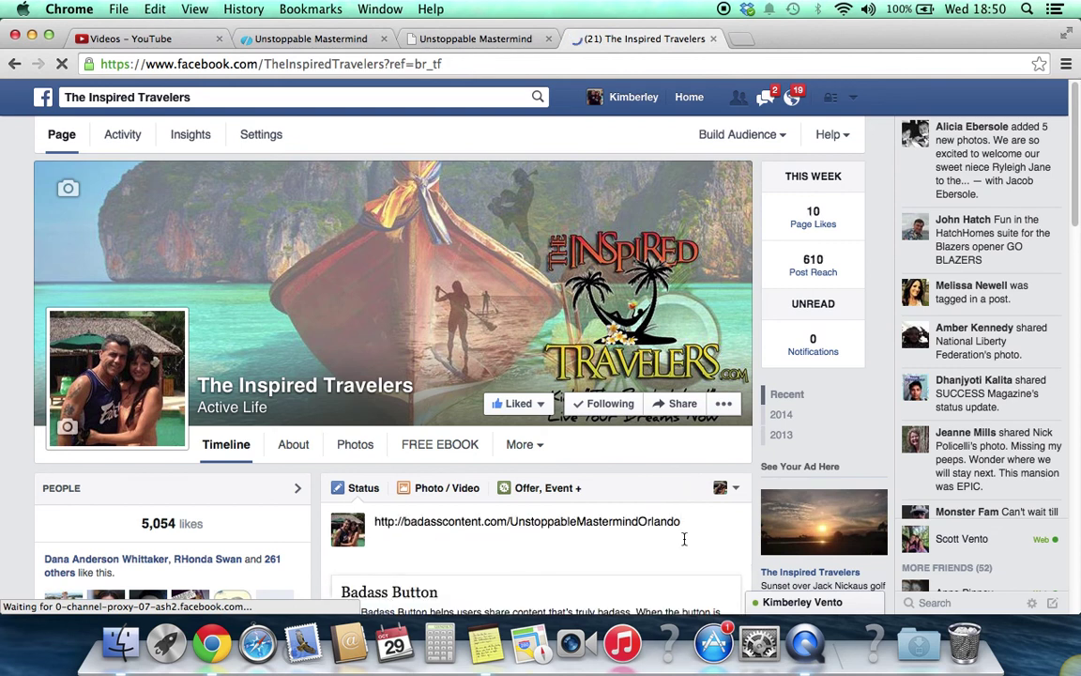
Remove the generic Badass Button preview from the draft, and copy and clear the link address in the status text
scroll(683, 538, down, 3)
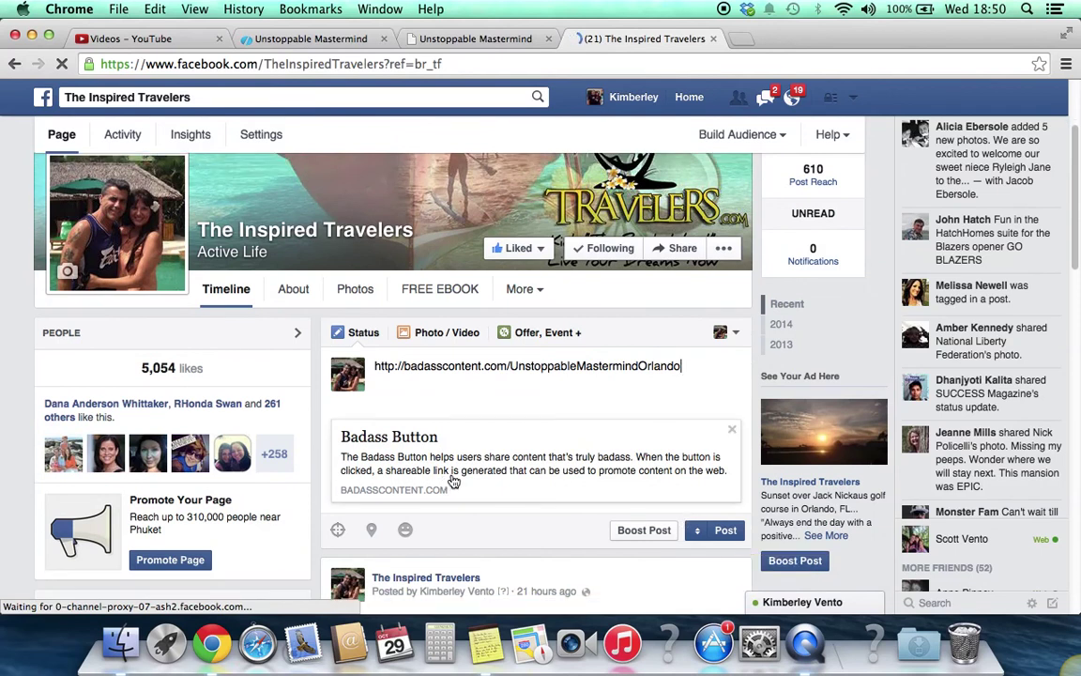
mouse_move(698, 444)
click(733, 431)
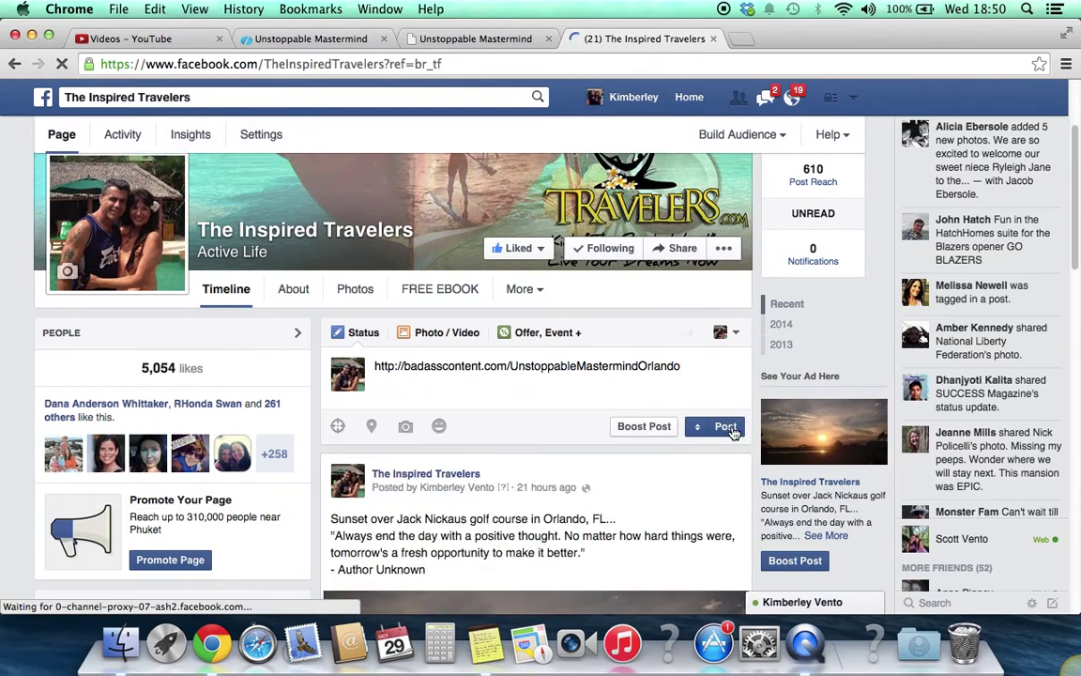
drag(682, 366, 355, 354)
key(super+c)
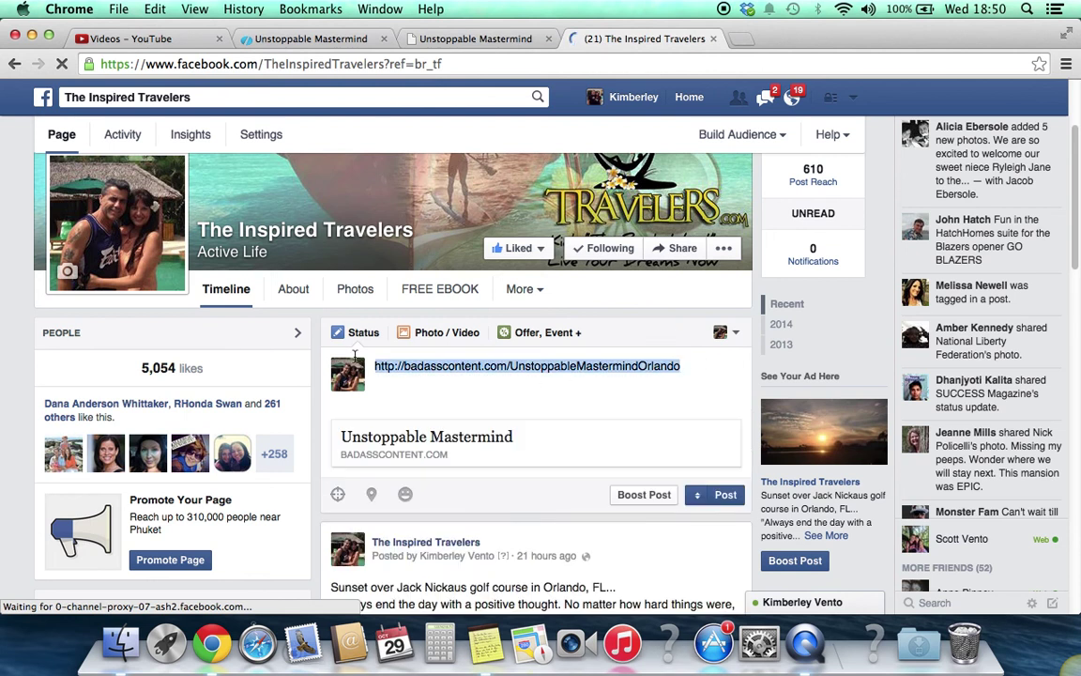
key(BackSpace)
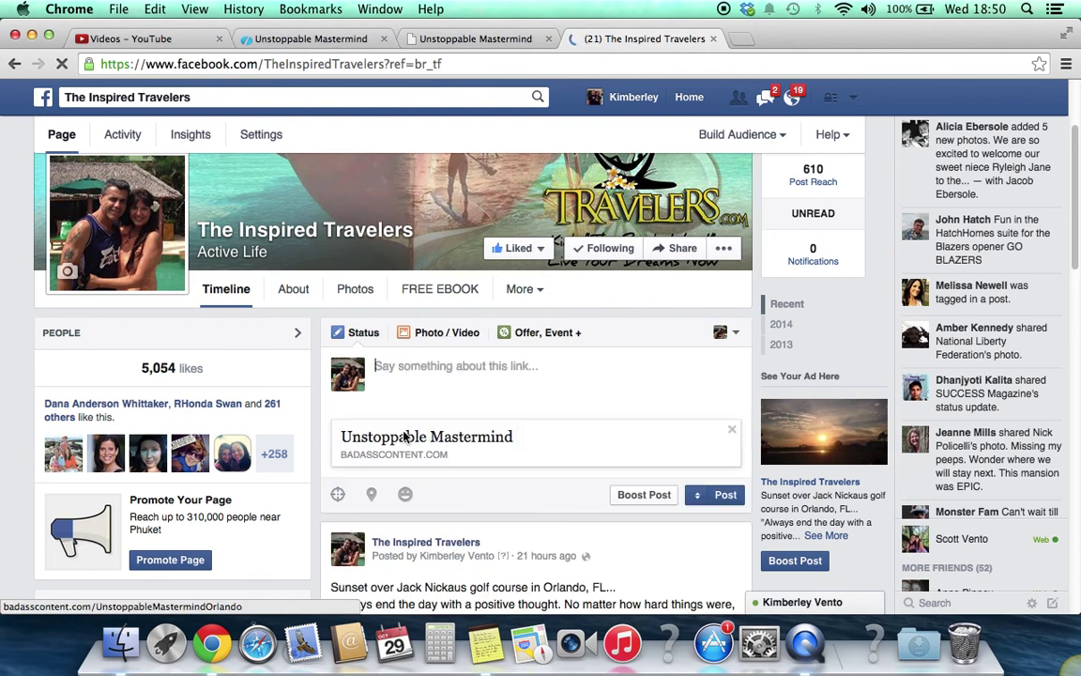
Look through the existing posts on The Inspired Travelers timeline, including those from 2014
click(850, 324)
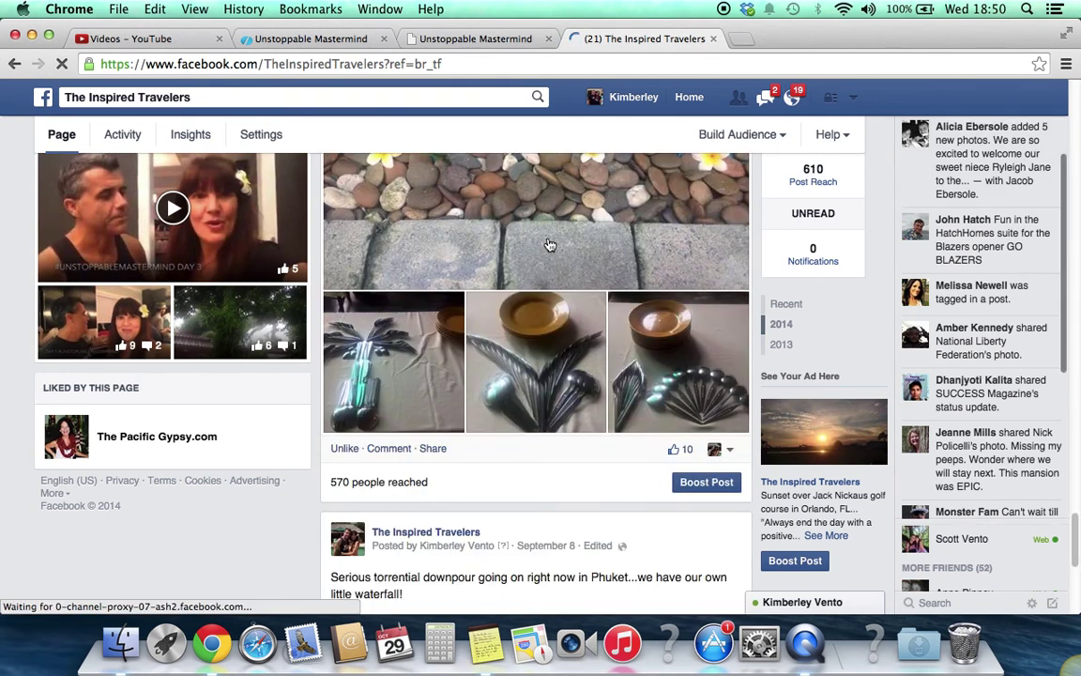
scroll(558, 352, down, 2)
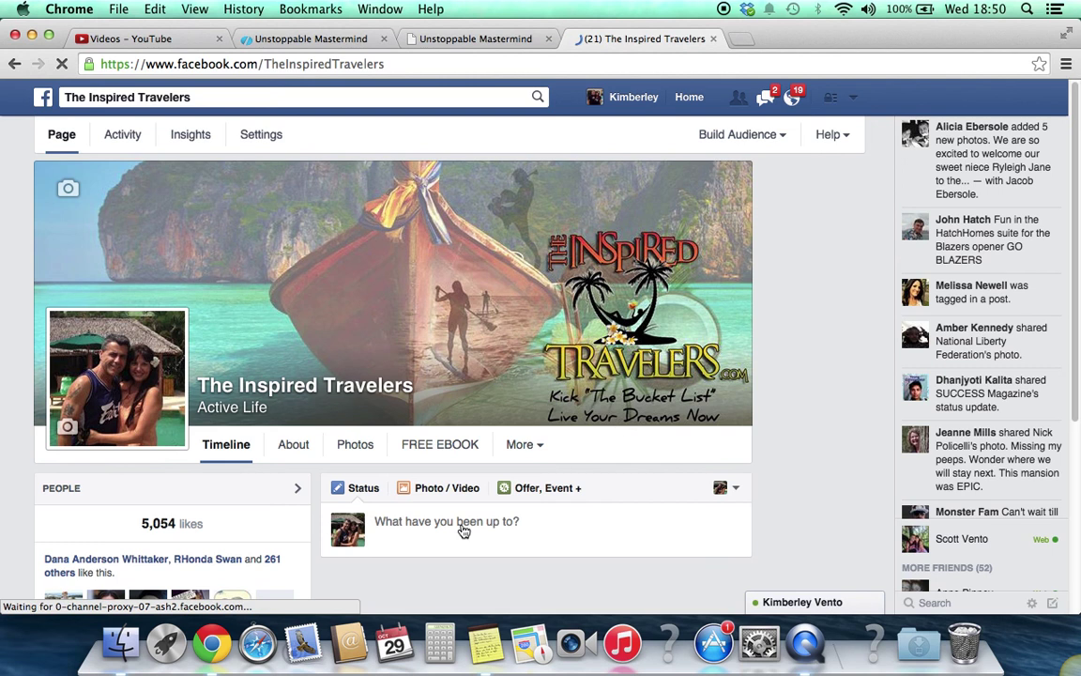
scroll(440, 531, down, 5)
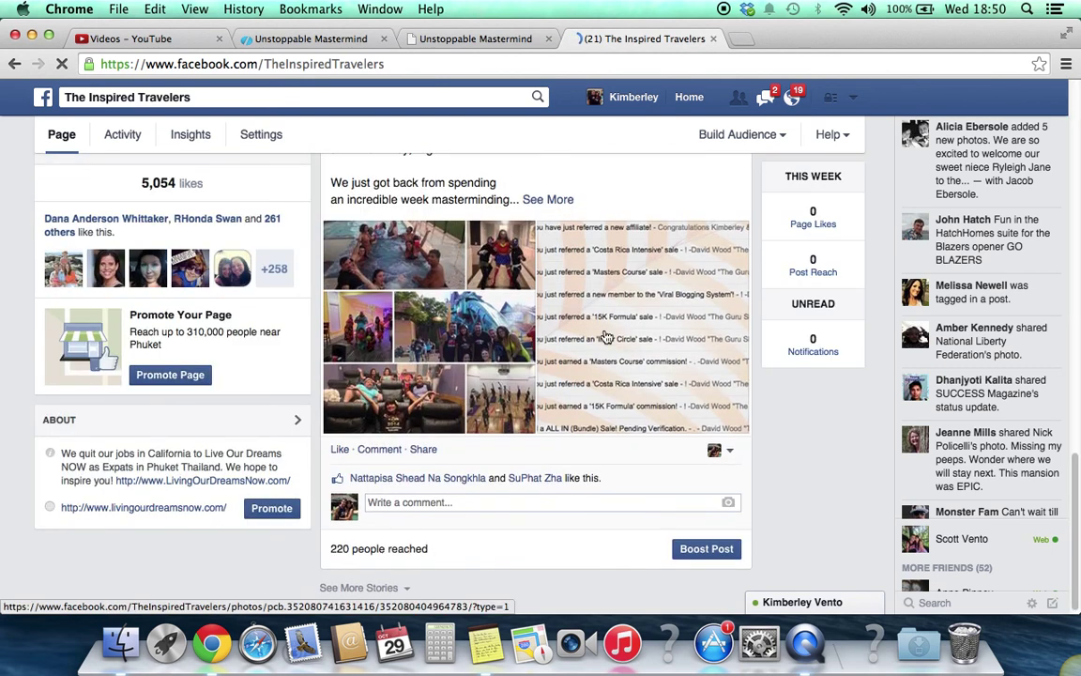
scroll(606, 336, down, 1)
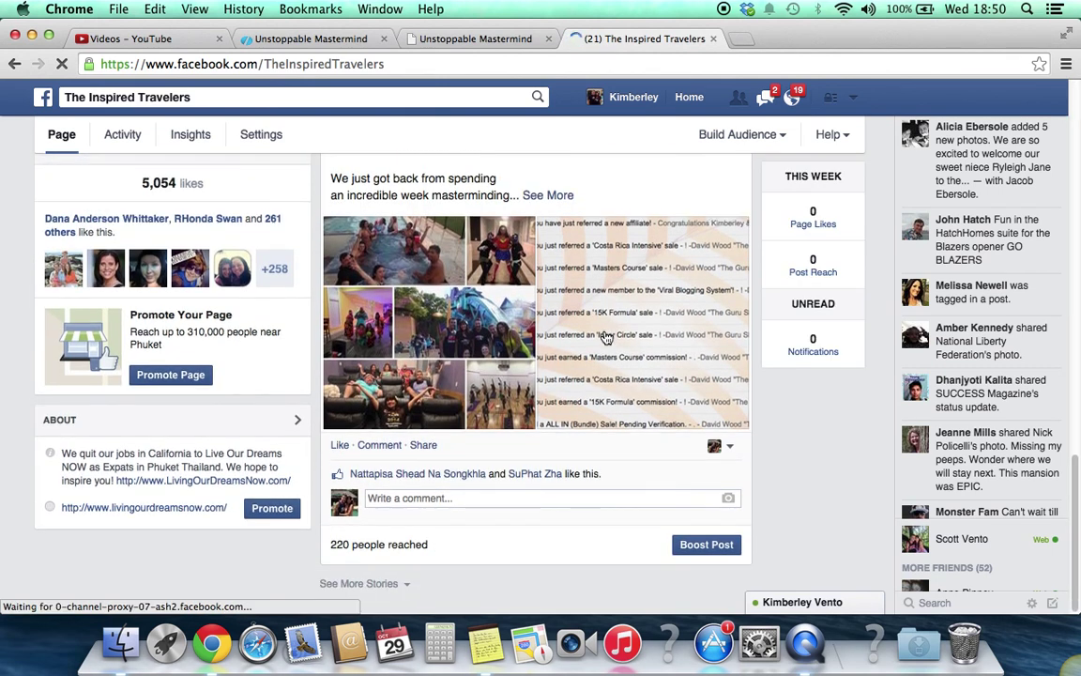
scroll(1077, 527, down, 2)
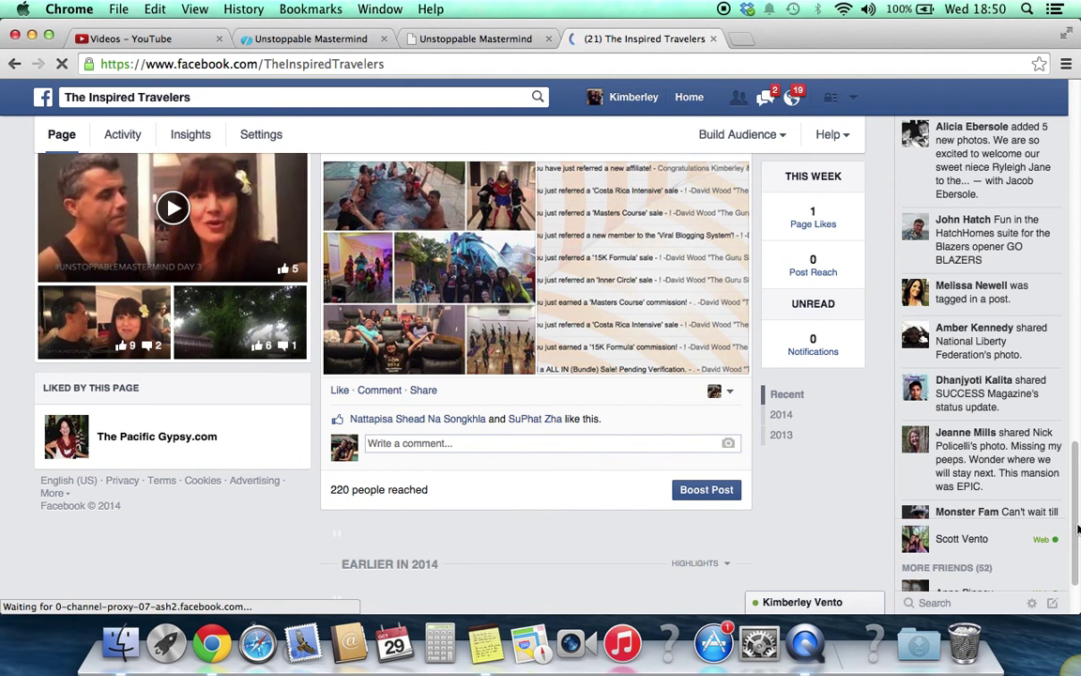
scroll(1077, 519, down, 3)
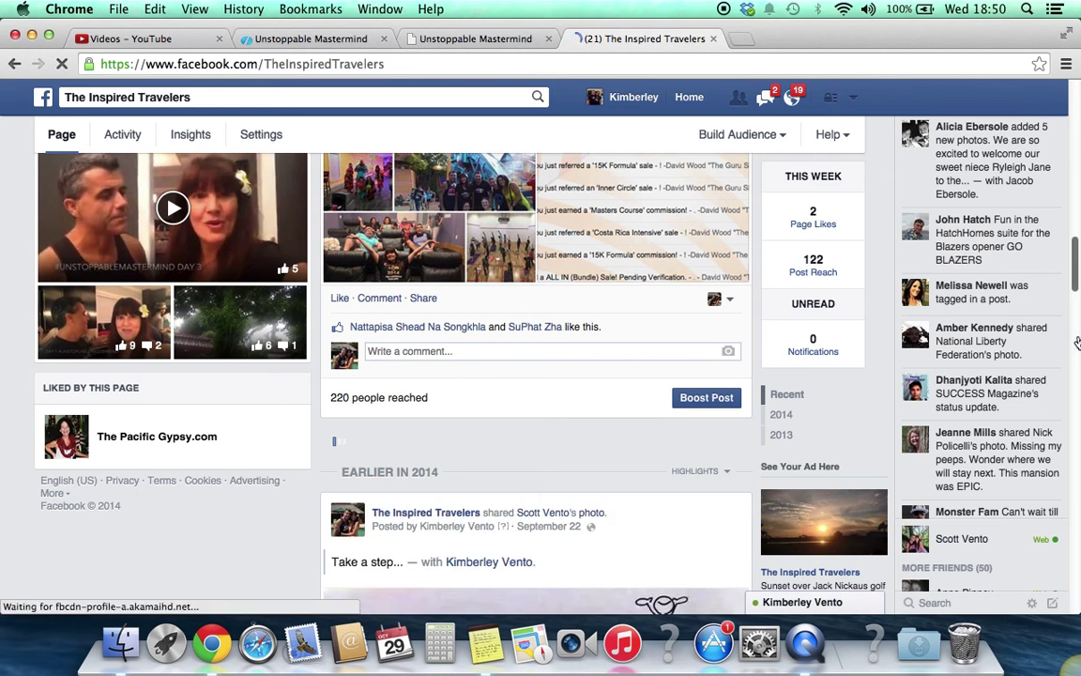
click(1077, 214)
scroll(1076, 214, up, 15)
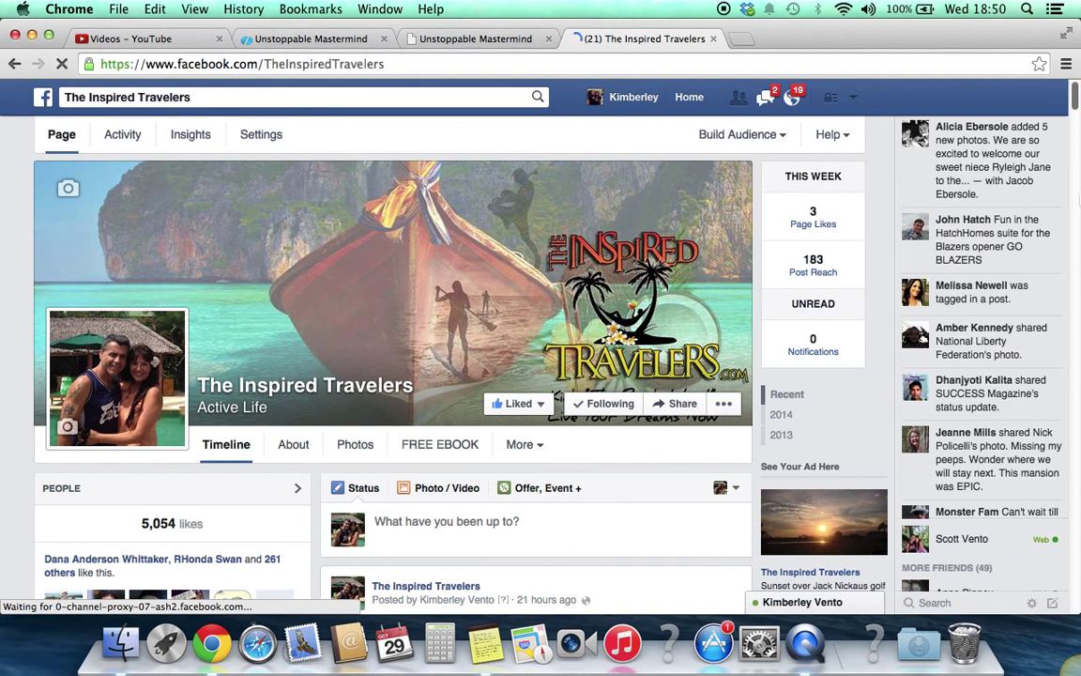
click(407, 526)
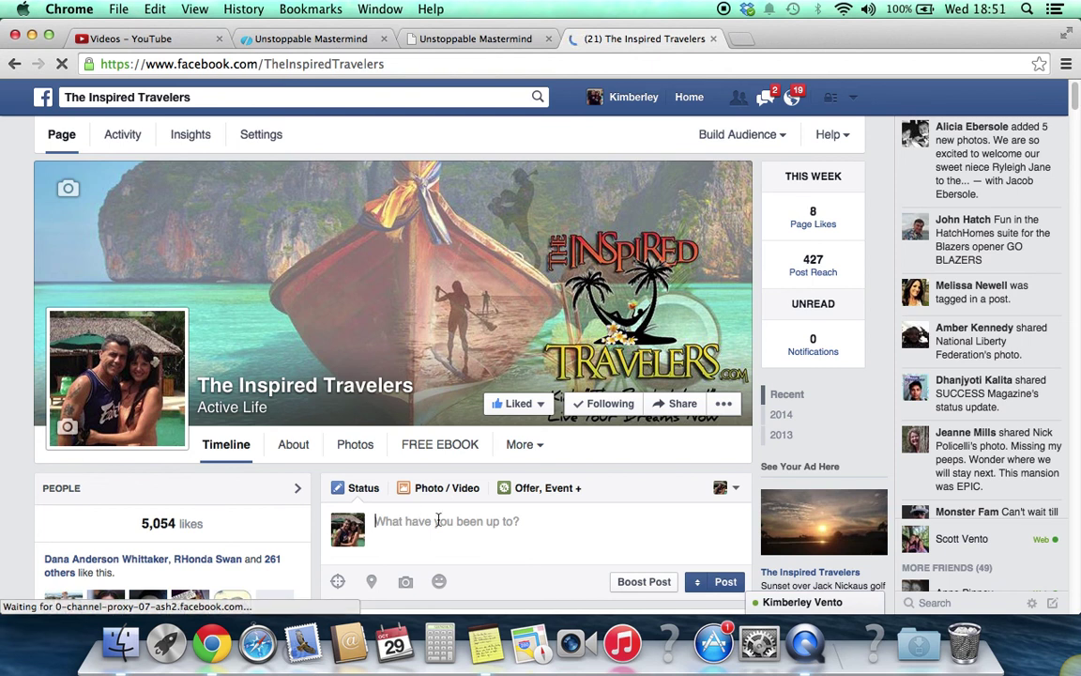
key(super+v)
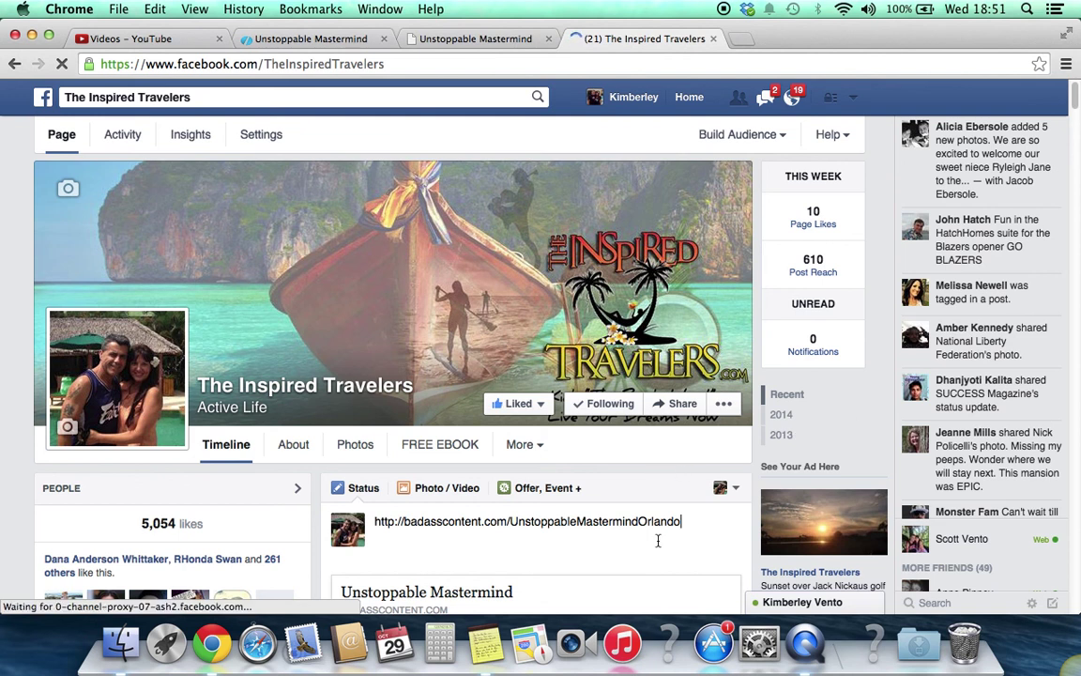
scroll(666, 545, down, 2)
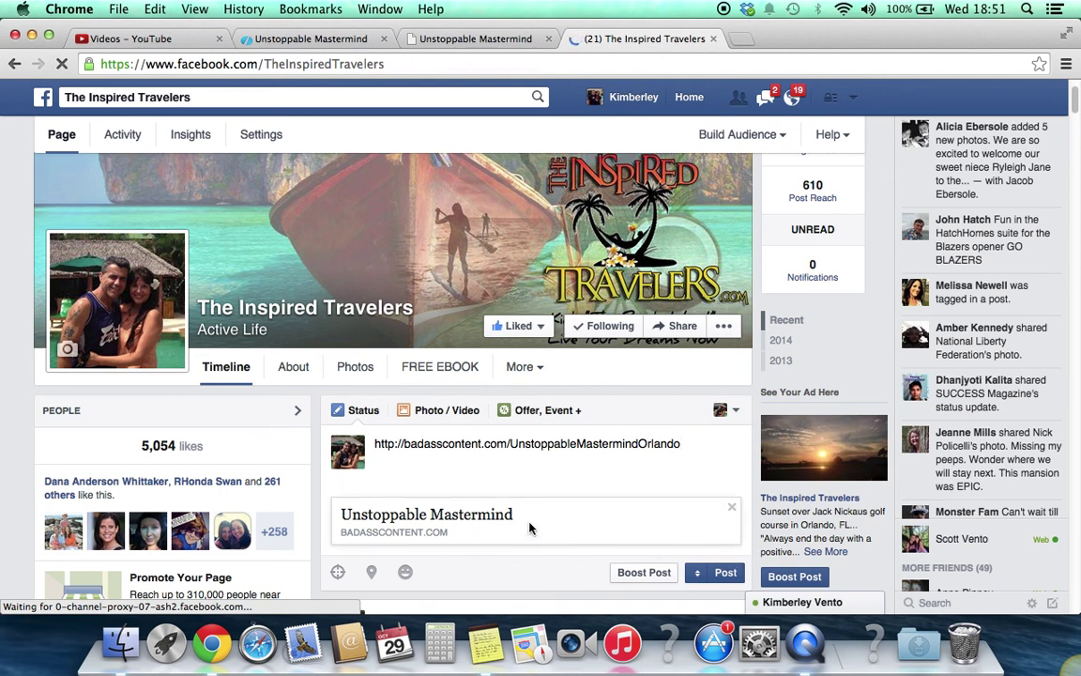
click(732, 511)
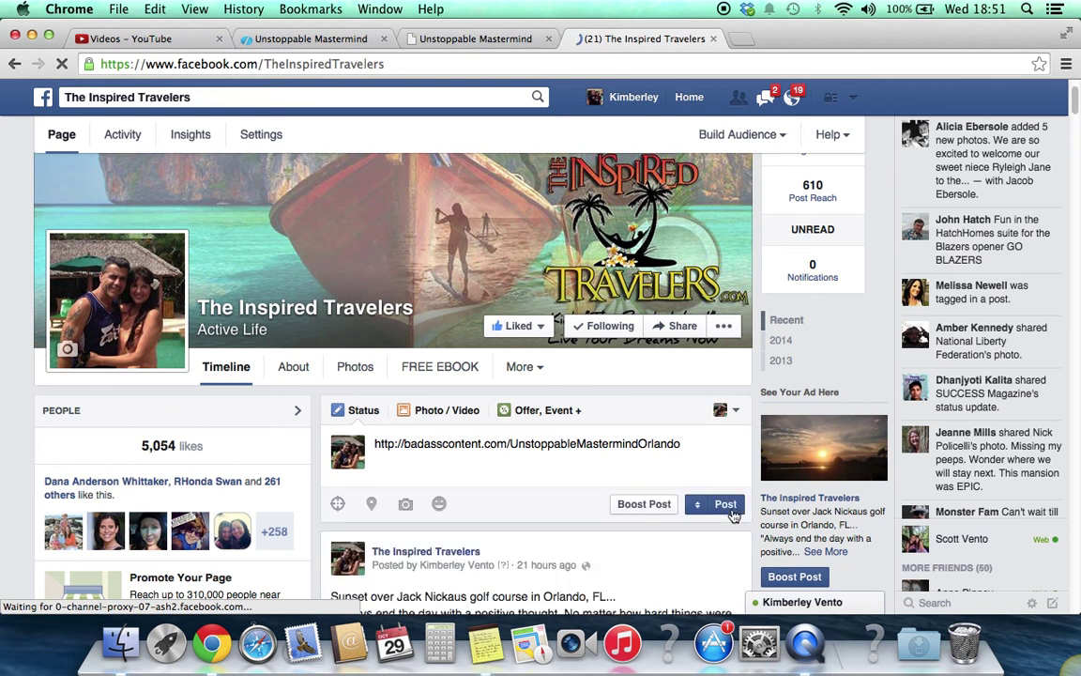
click(725, 506)
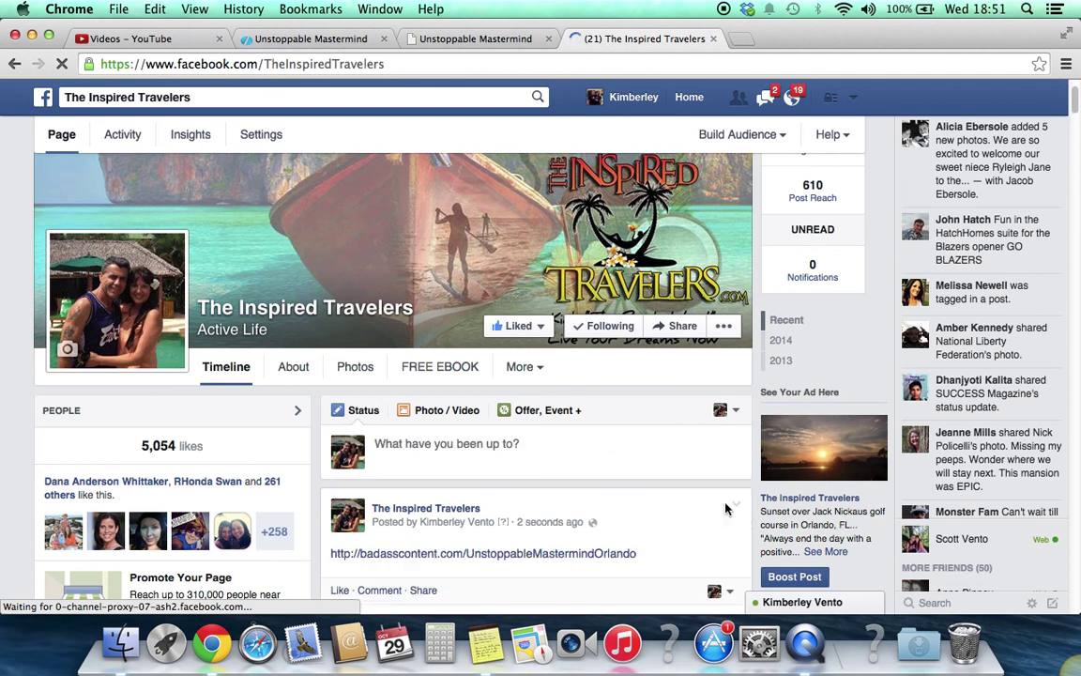
Delete the newly published link post from The Inspired Travelers timeline
scroll(678, 534, down, 2)
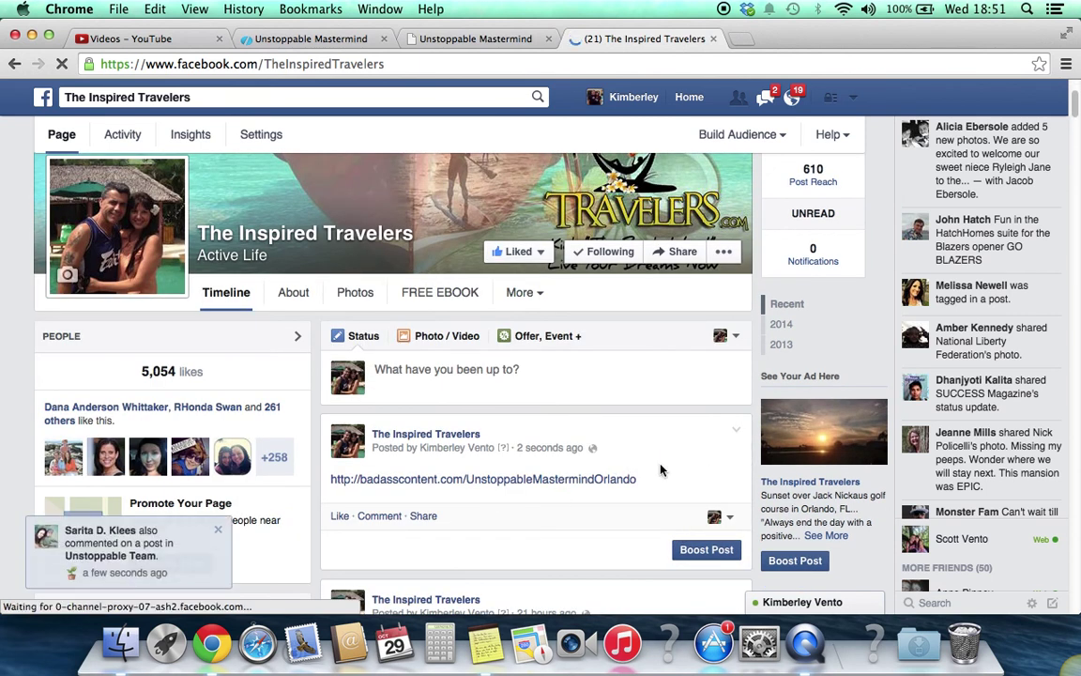
click(737, 432)
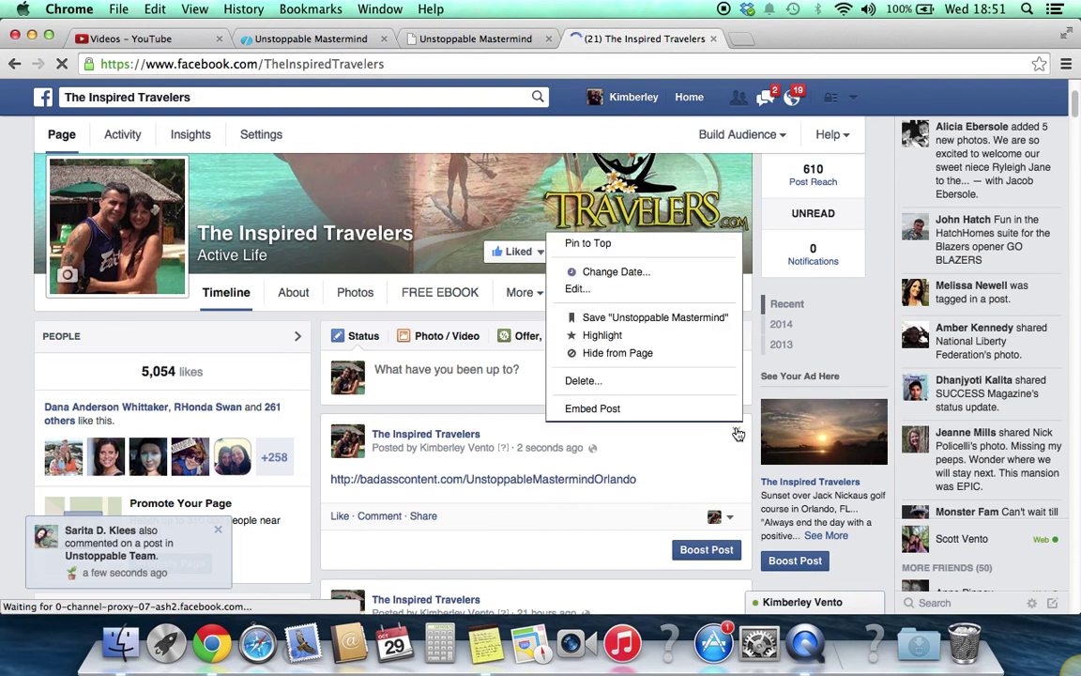
click(605, 381)
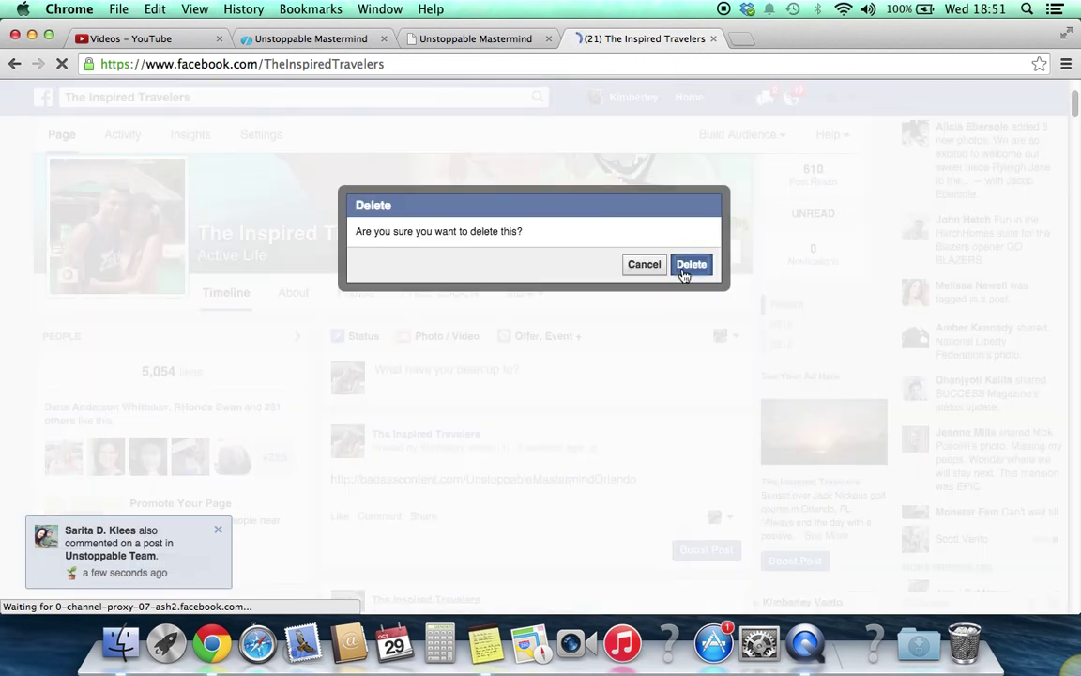
click(687, 265)
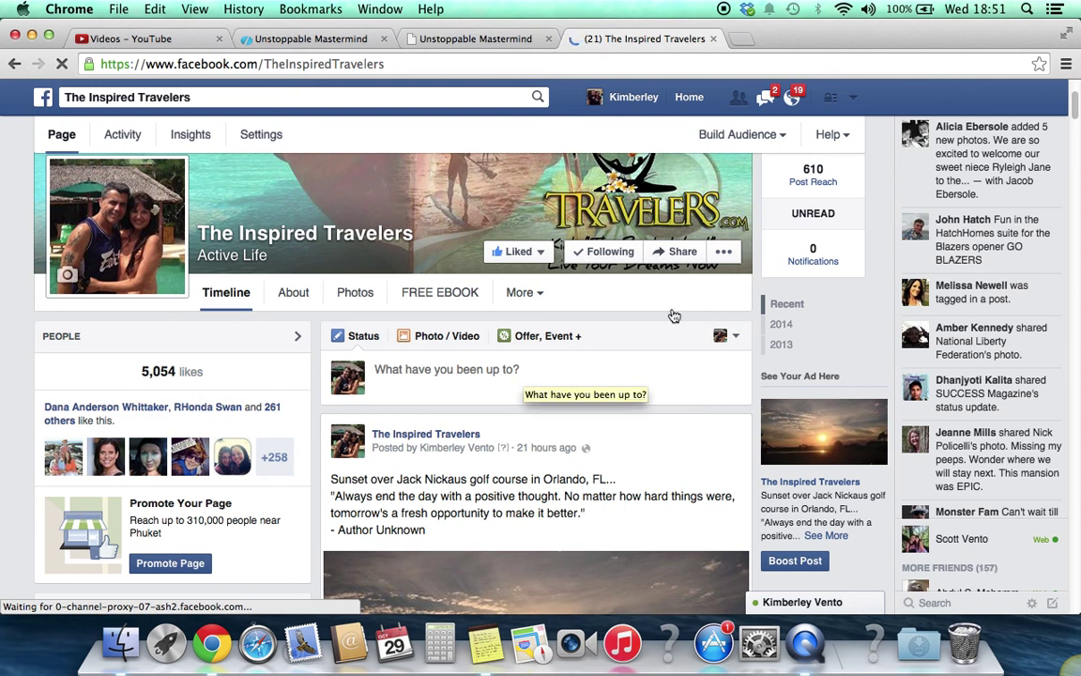
Go back to the Unstoppable Mastermind blog post and quit QuickTime Player to end the screen recording
click(296, 41)
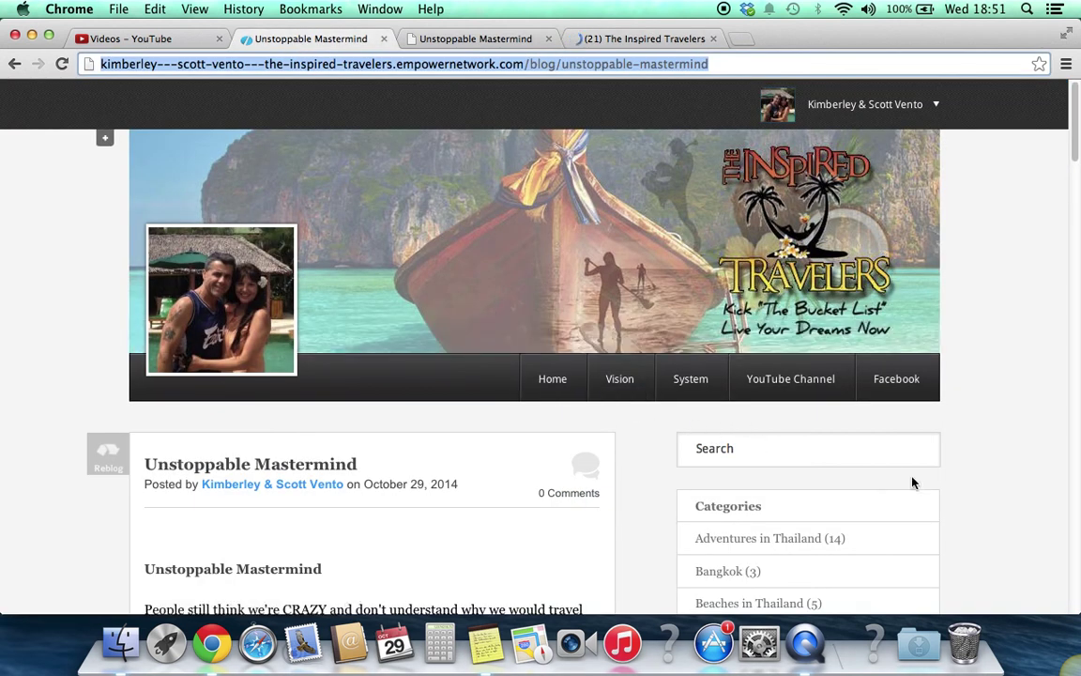
click(805, 644)
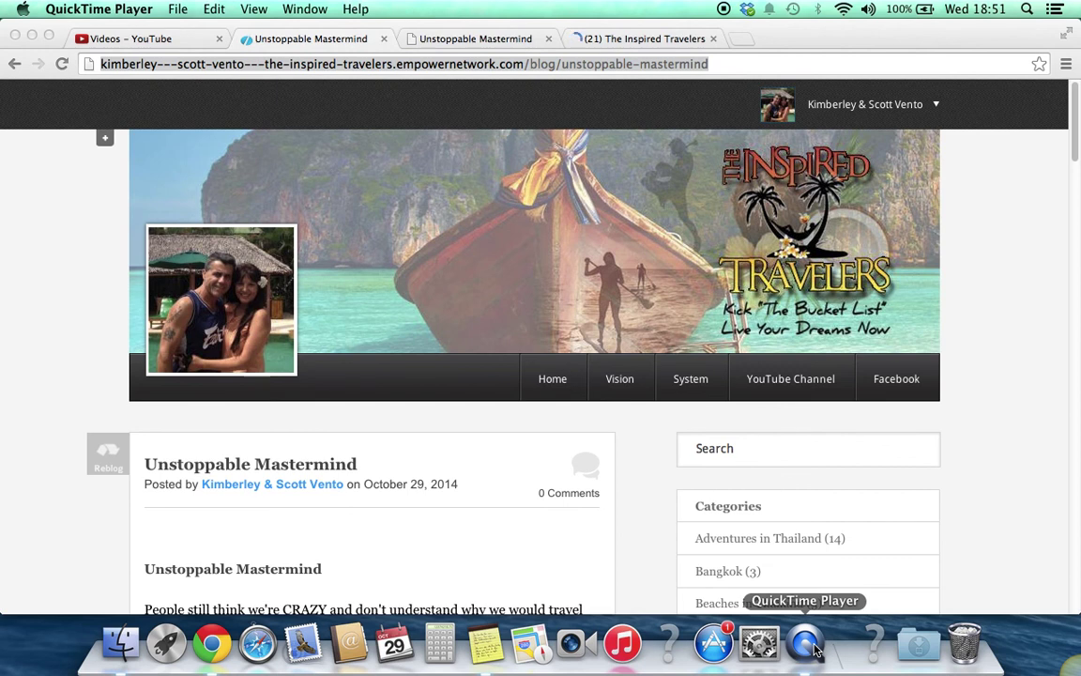
right_click(815, 649)
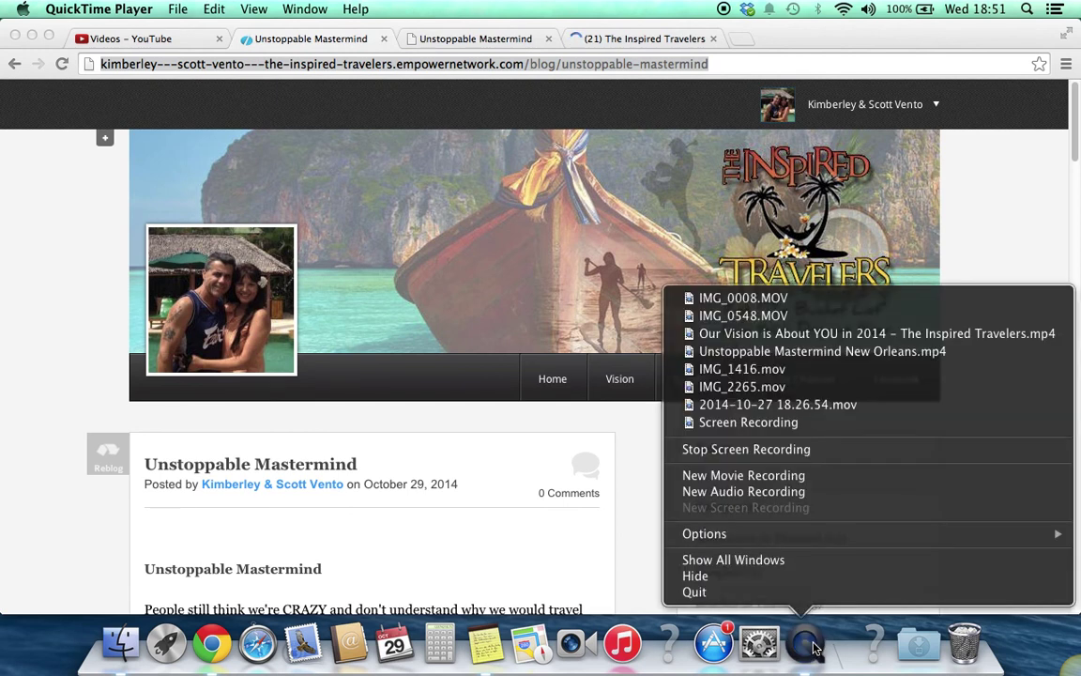
click(718, 591)
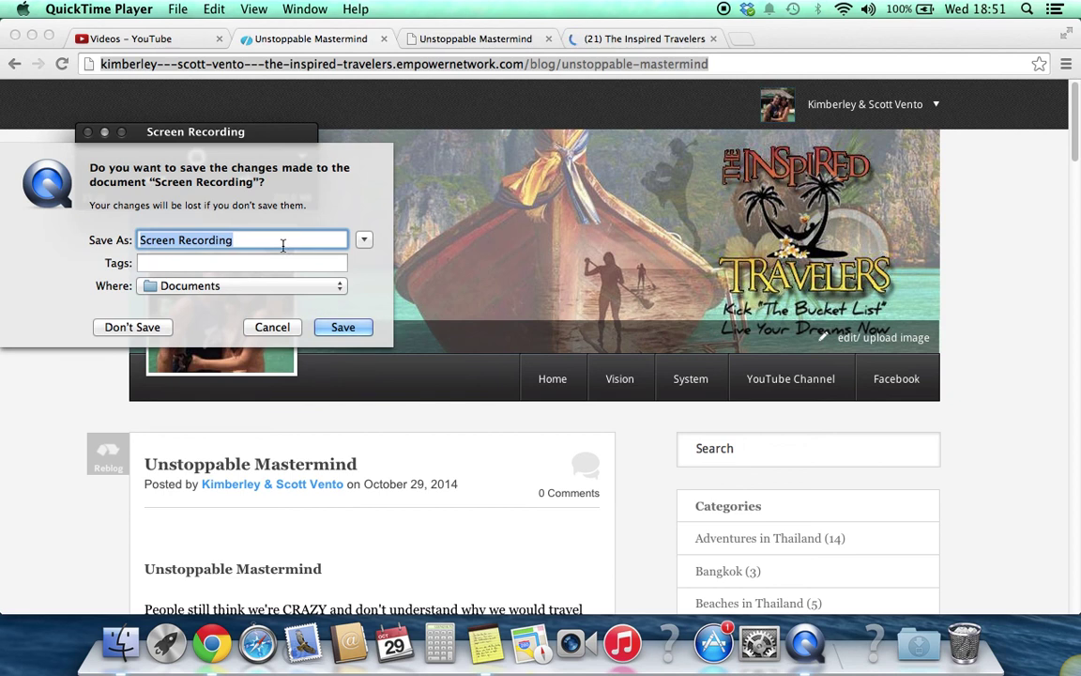
Name the screen recording file How To Create A
text(How to s)
key(BackSpace)
text(crea)
key(BackSpace)
key(BackSpace)
text(reat a blog)
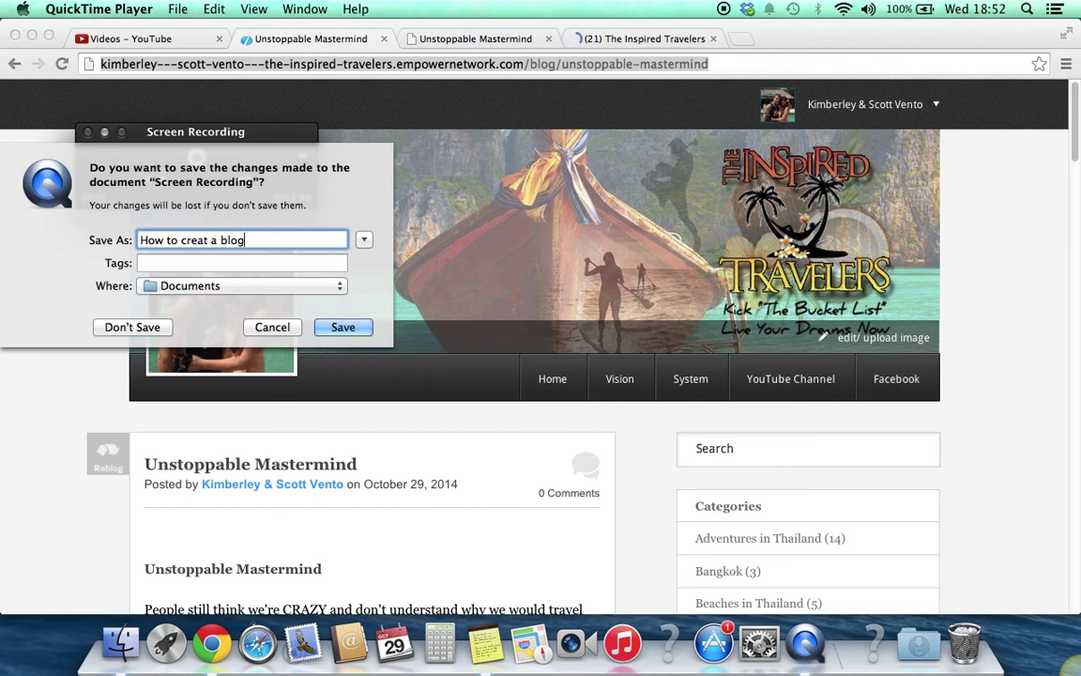
key(BackSpace)
key(BackSpace)
key(BackSpace)
key(BackSpace)
key(BackSpace)
key(BackSpace)
key(BackSpace)
key(BackSpace)
key(BackSpace)
key(BackSpace)
key(BackSpace)
key(BackSpace)
key(BackSpace)
key(BackSpace)
key(BackSpace)
text(To Create a)
key(BackSpace)
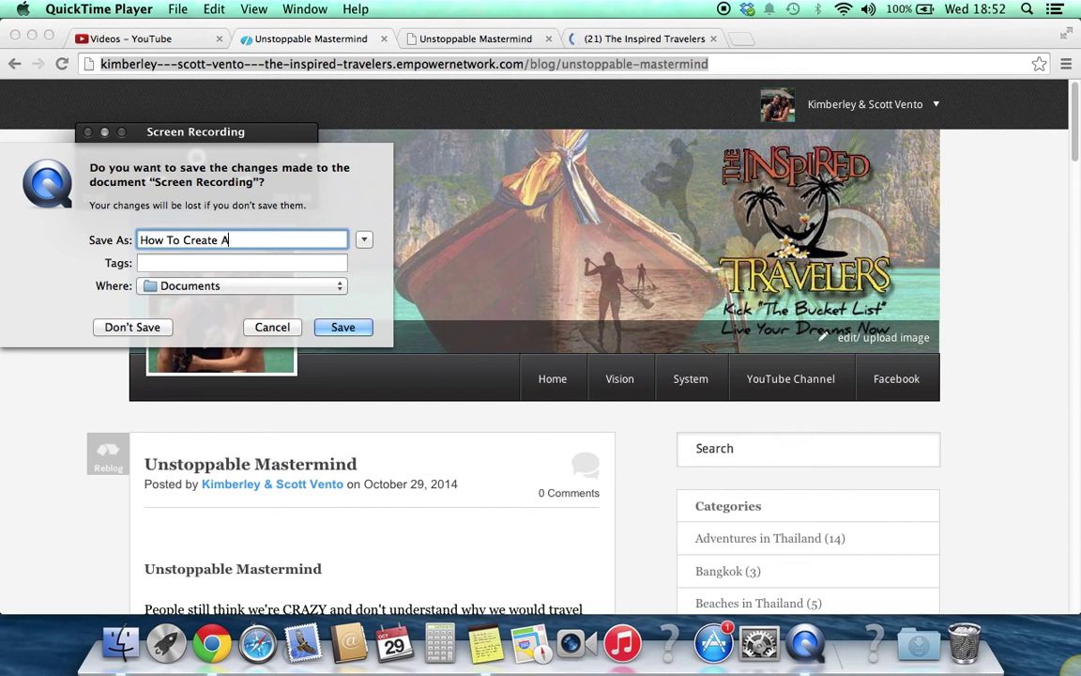